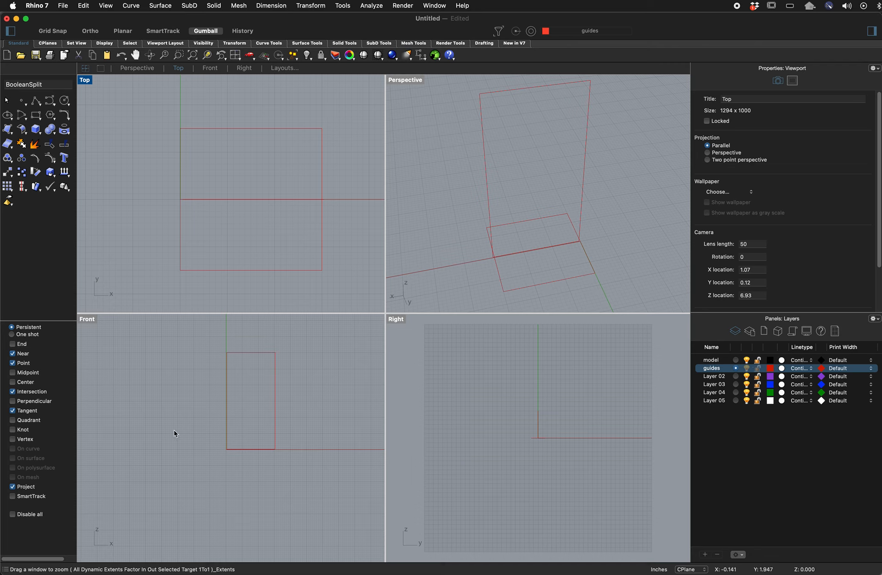
# - Draw a vertical guide polyline about 6.8 inches long in the Front view, running through the tall rectangle and past its top and bottom edges
pyautogui.scroll(4, 243, 363)
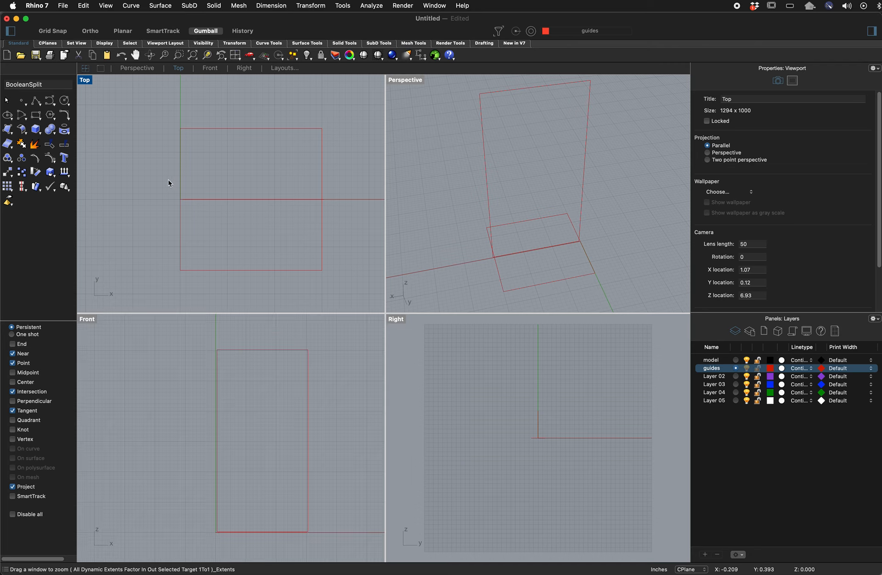
pyautogui.click(39, 106)
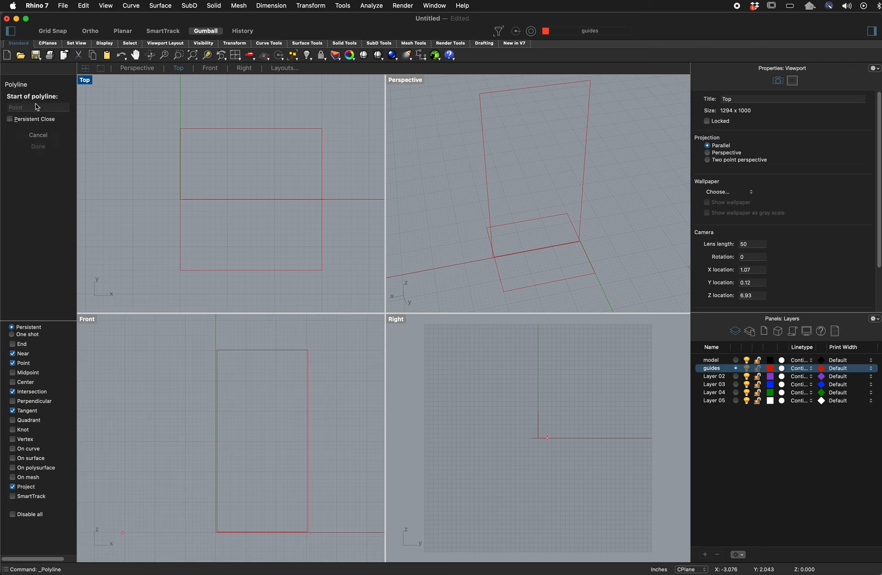
pyautogui.click(261, 341)
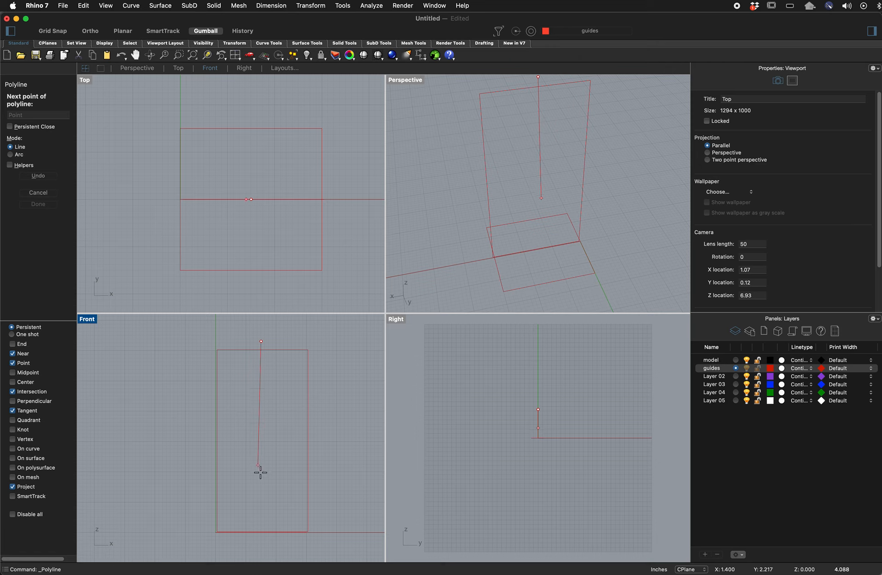
pyautogui.press('F8')
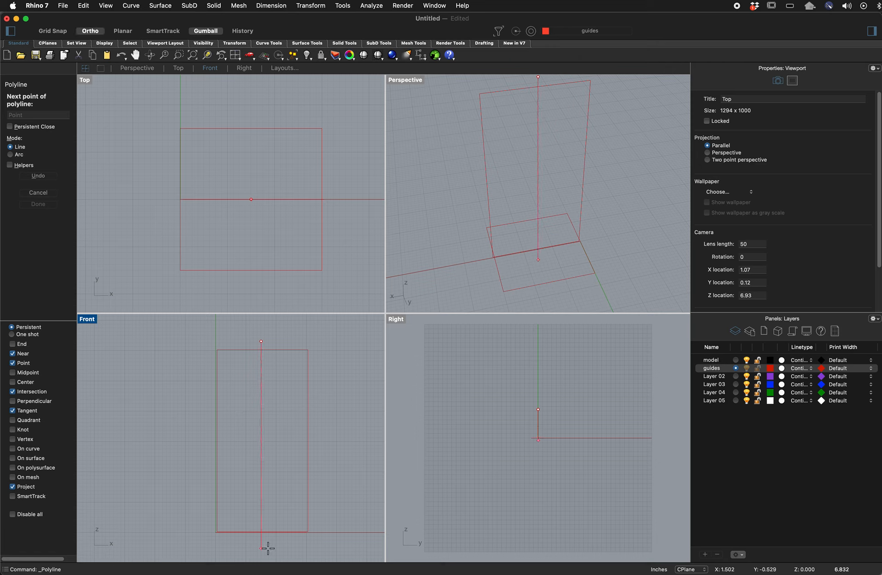
pyautogui.click(270, 549)
pyautogui.press('F8')
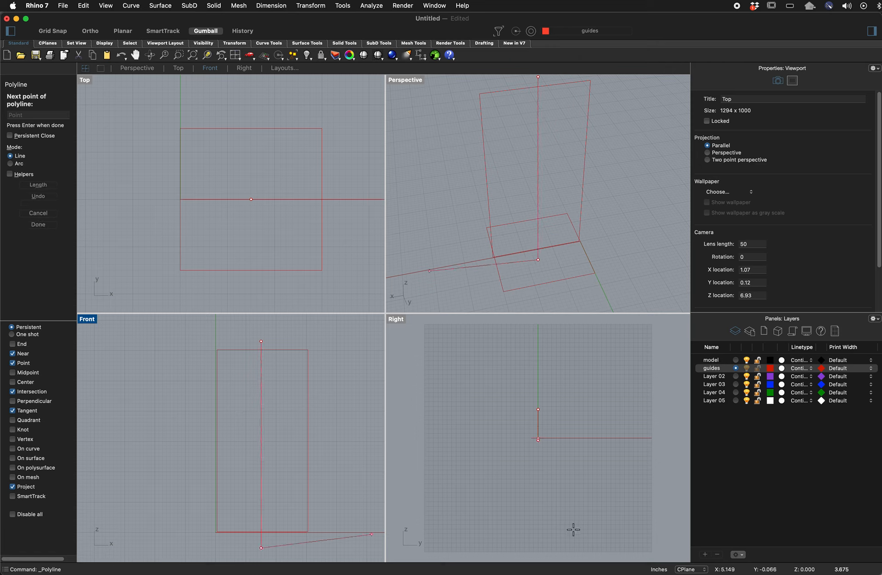
pyautogui.press('Return')
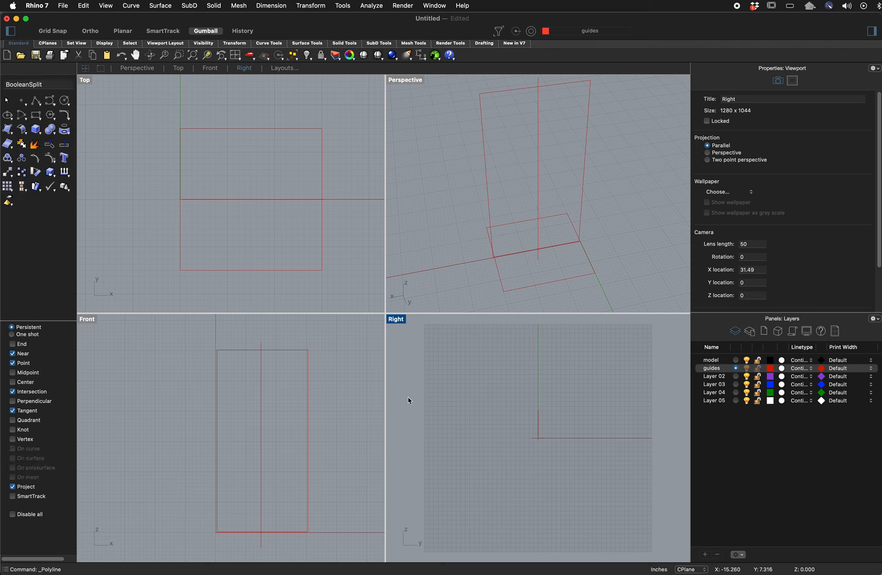
# - Select all three guide curves and align their horizontal centers at about mid-height of the tall rectangle in the Front view
pyautogui.click(262, 376)
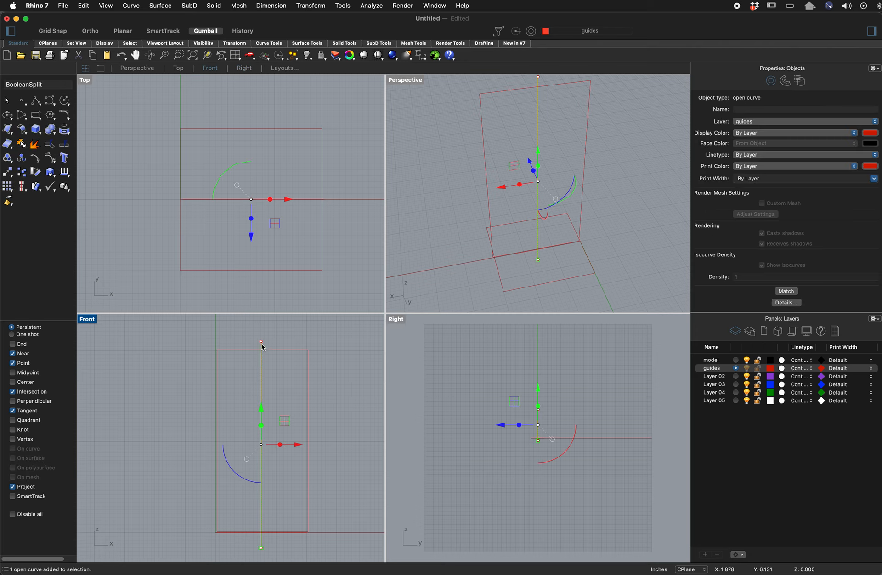
pyautogui.moveTo(198, 331); pyautogui.dragTo(338, 557)
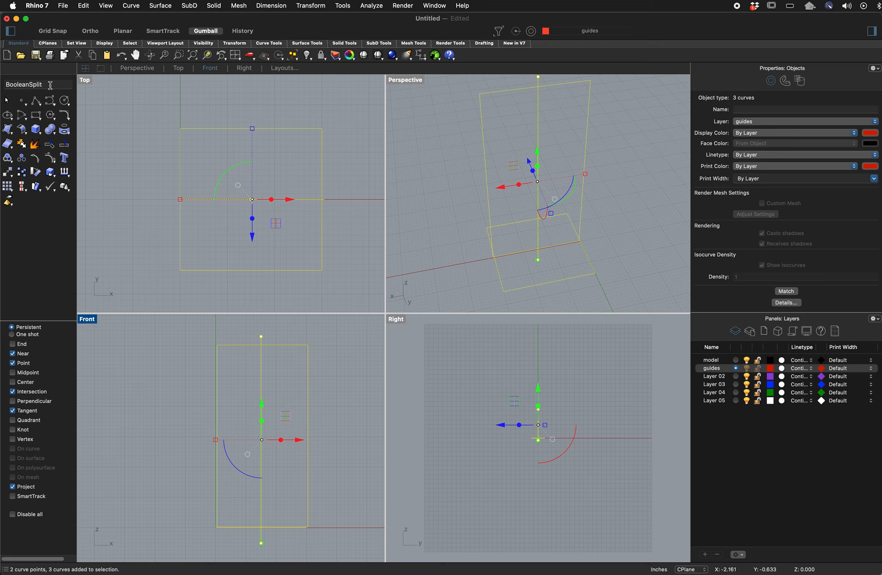
pyautogui.moveTo(50, 85); pyautogui.dragTo(1, 61)
pyautogui.write('Align')
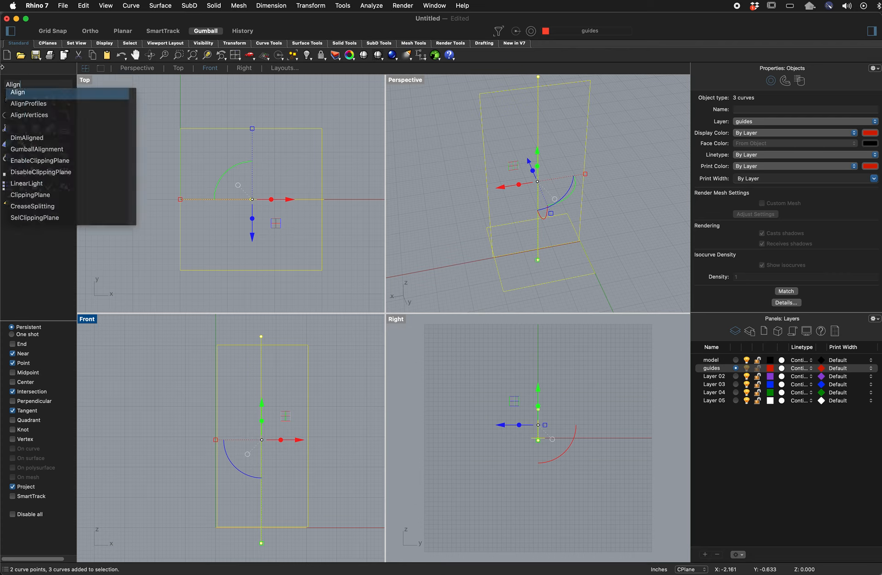
pyautogui.press('Return')
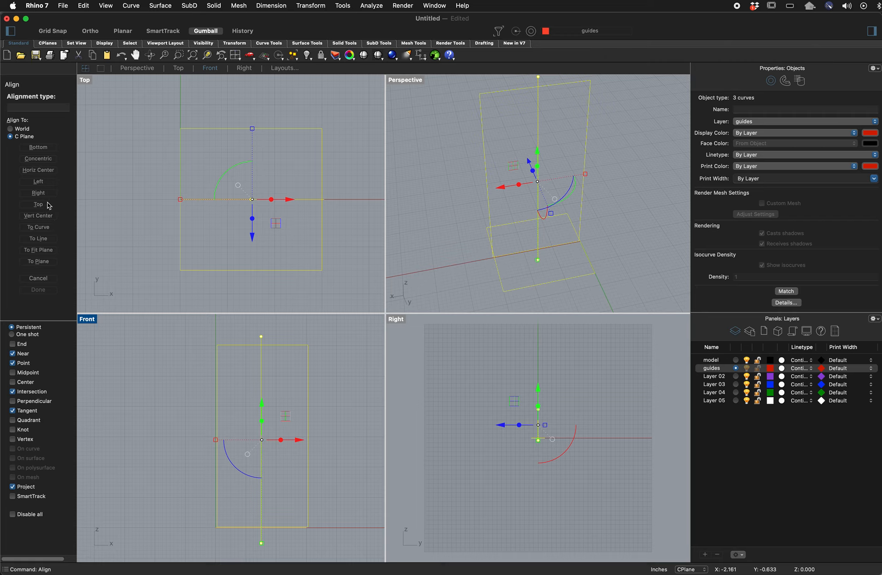
pyautogui.click(49, 171)
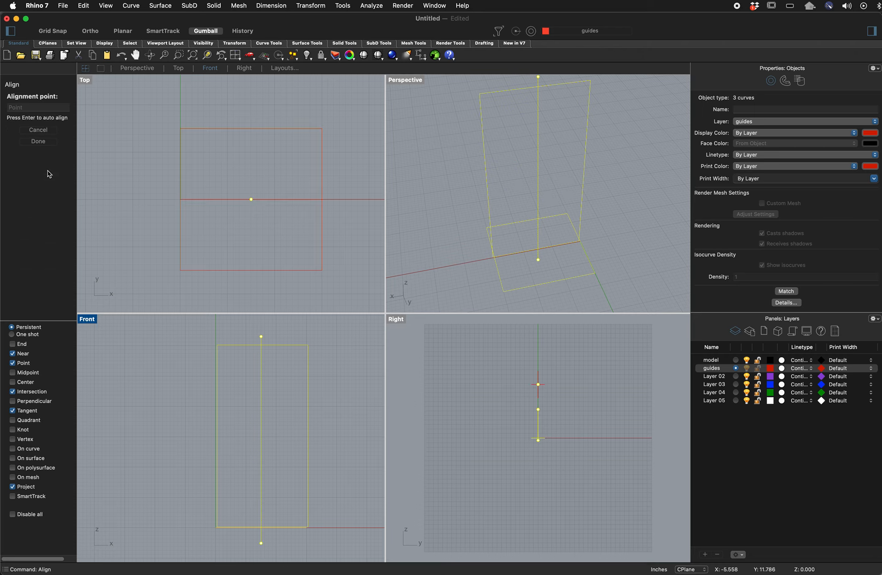
pyautogui.click(282, 435)
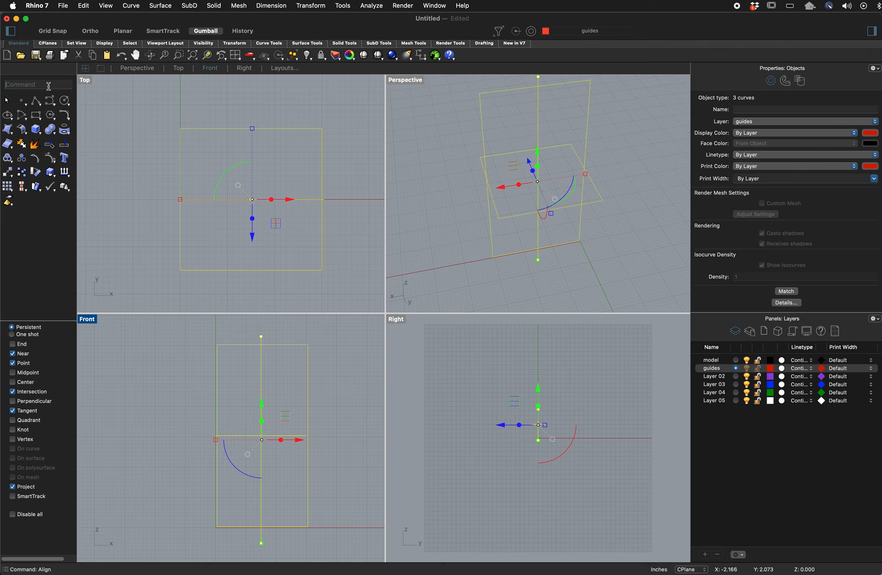
# - Align the vertical centers of the three guide curves to the vertical guide line, then clear the selection
pyautogui.write('Align')
pyautogui.press('Return')
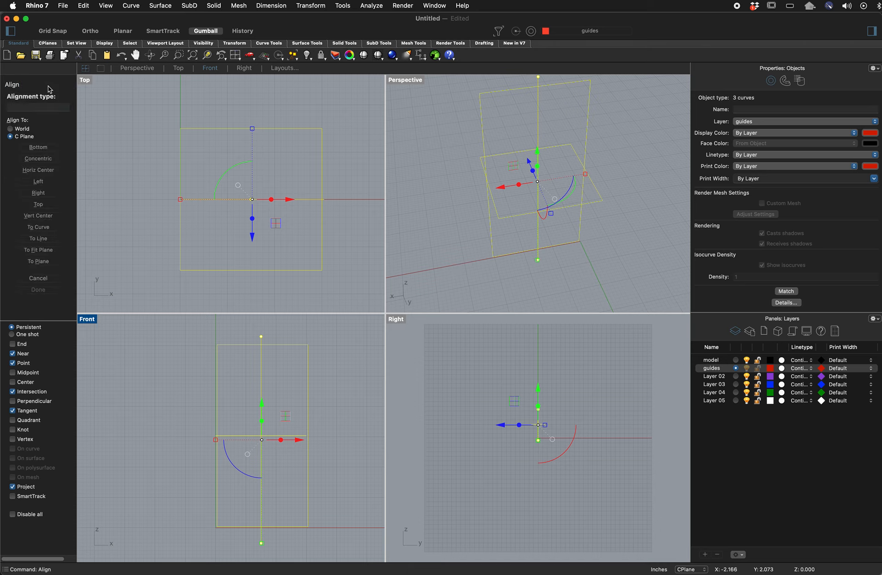
pyautogui.click(47, 220)
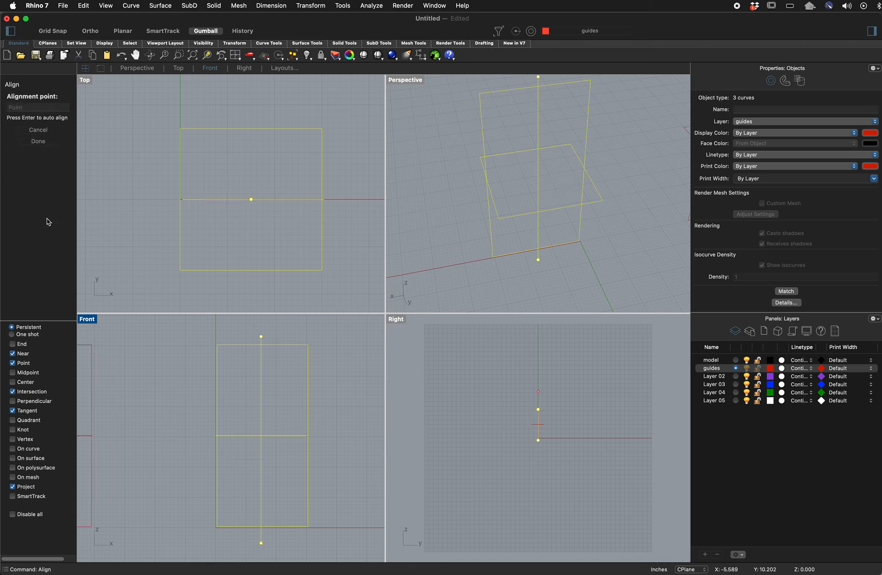
pyautogui.click(263, 395)
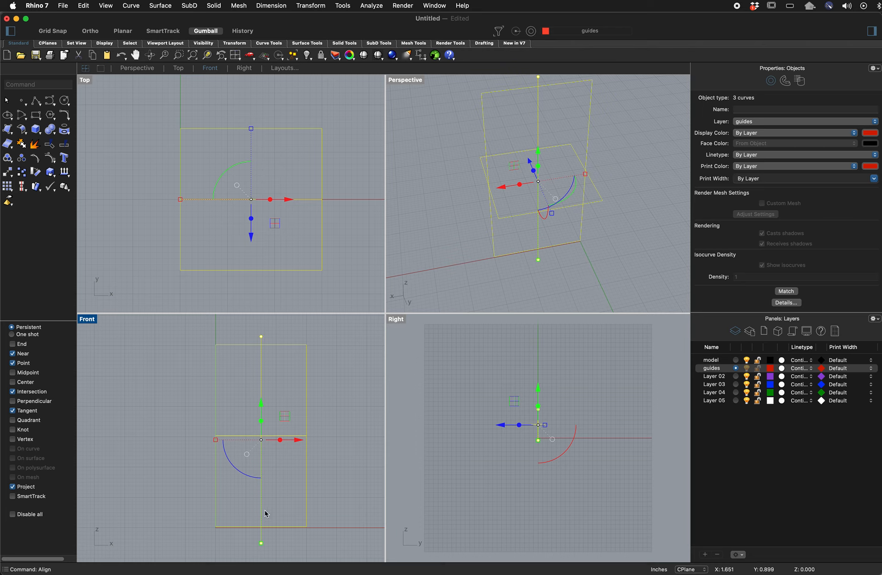
pyautogui.click(195, 433)
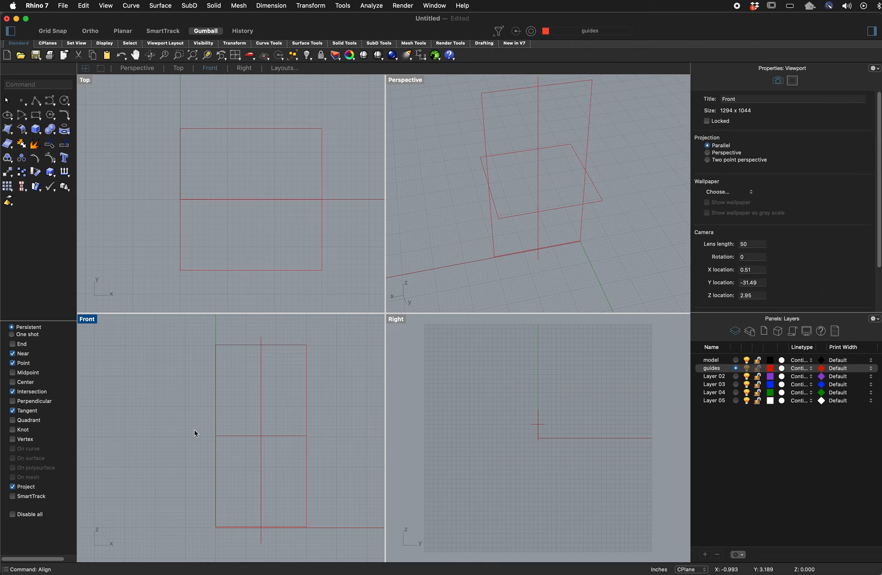
# - Select the two guide rectangles and align their bottoms to the horizontal axis in the Front view
pyautogui.click(249, 436)
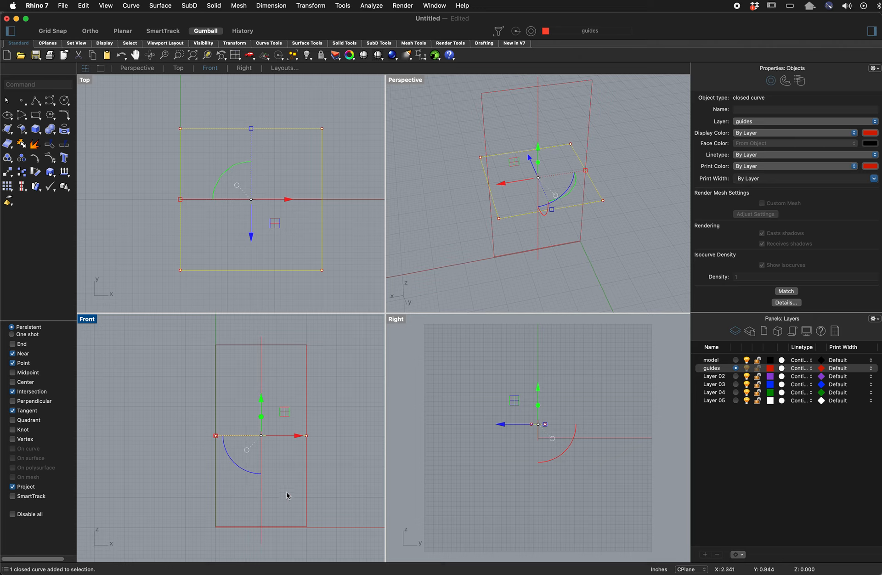
pyautogui.keyDown('shift'); pyautogui.click(217, 486); pyautogui.keyUp('shift')
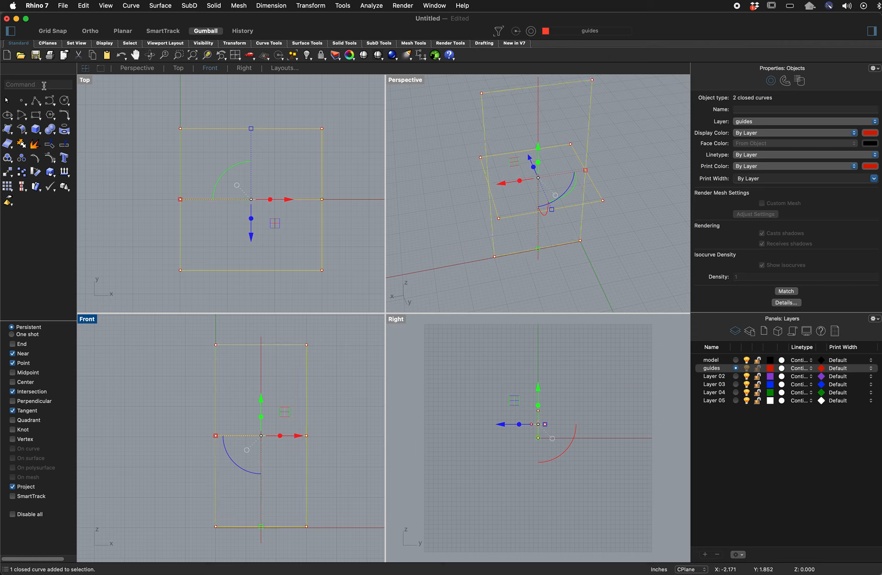
pyautogui.write('Align')
pyautogui.press('Return')
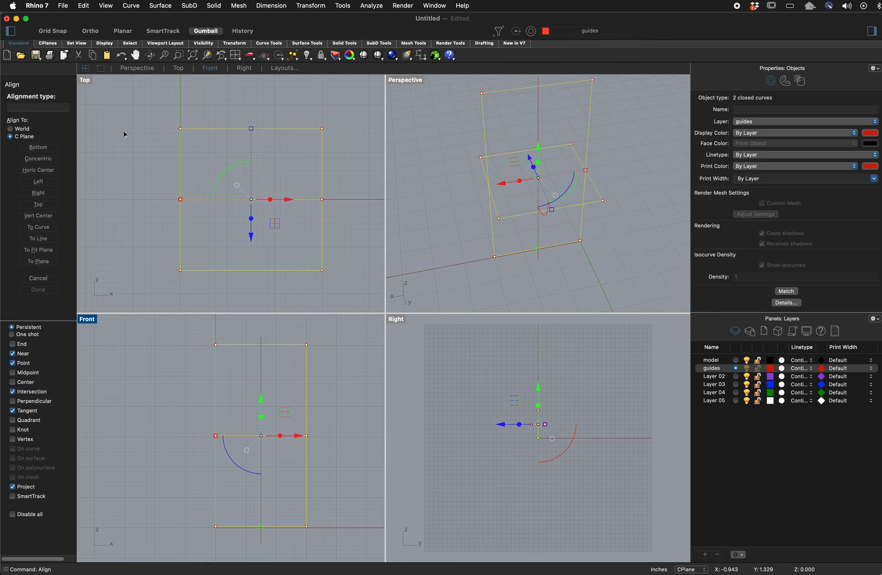
pyautogui.click(36, 148)
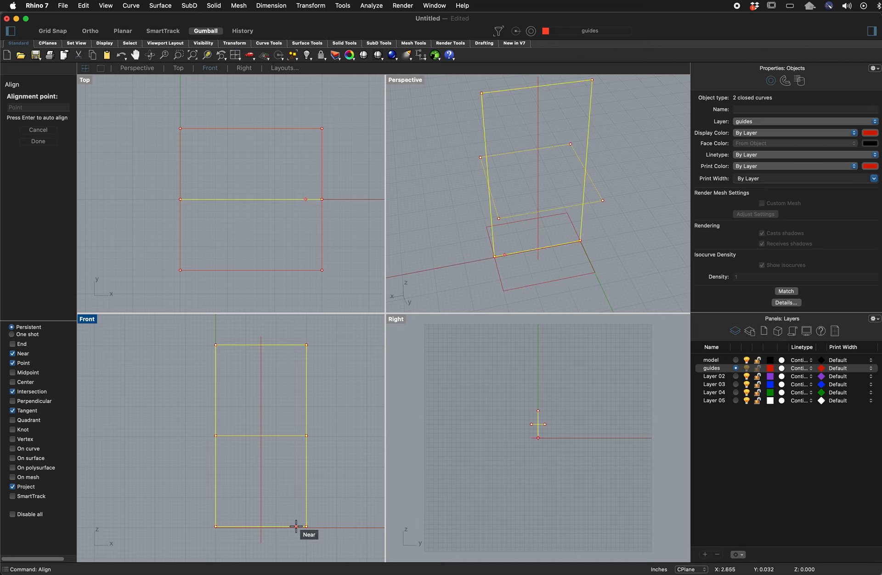
pyautogui.scroll(2, 321, 528)
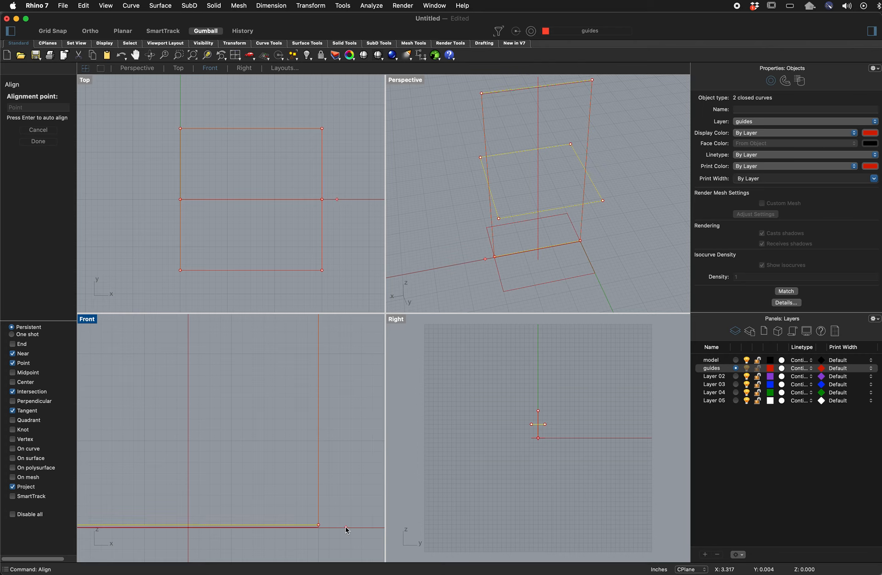
pyautogui.click(346, 528)
pyautogui.scroll(3, 207, 398)
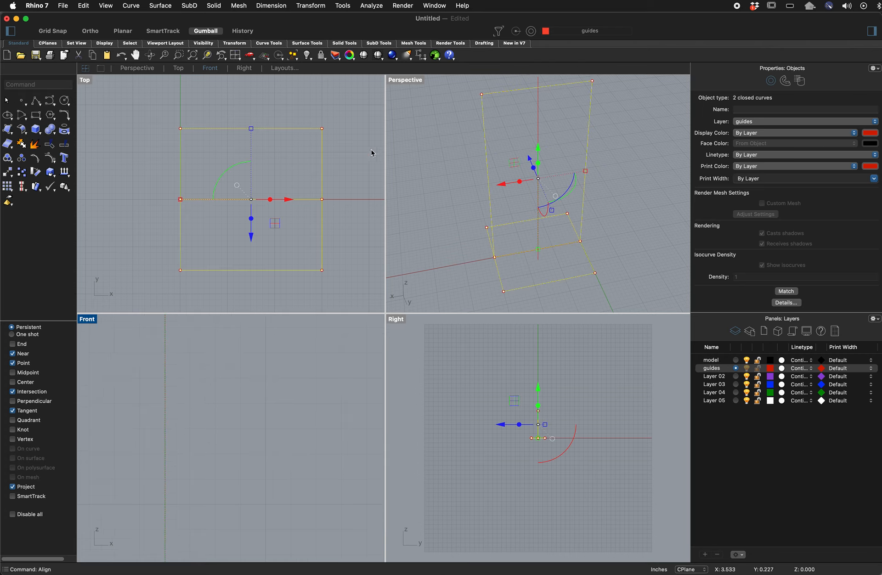
pyautogui.scroll(-3, 236, 382)
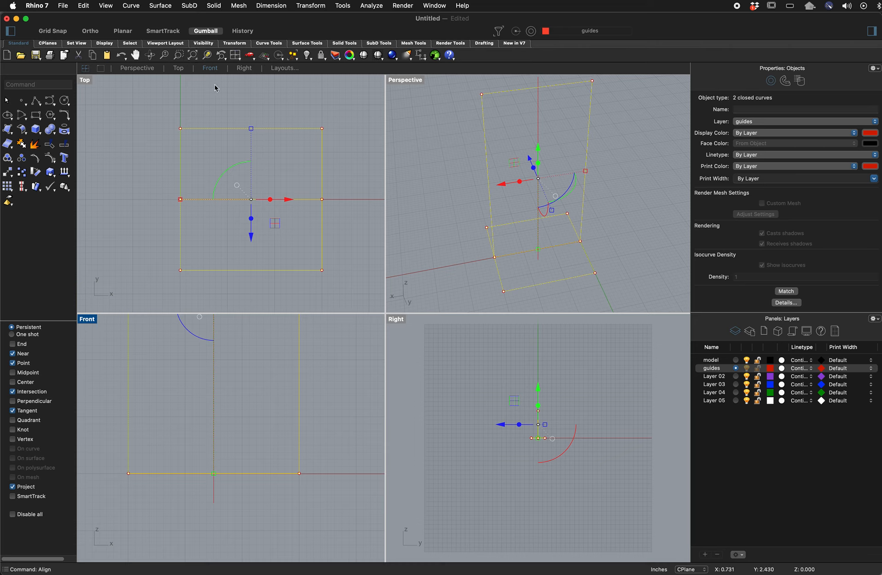
# - Make the model layer current and lock the guides layer
pyautogui.scroll(3, 291, 162)
pyautogui.scroll(-4, 289, 175)
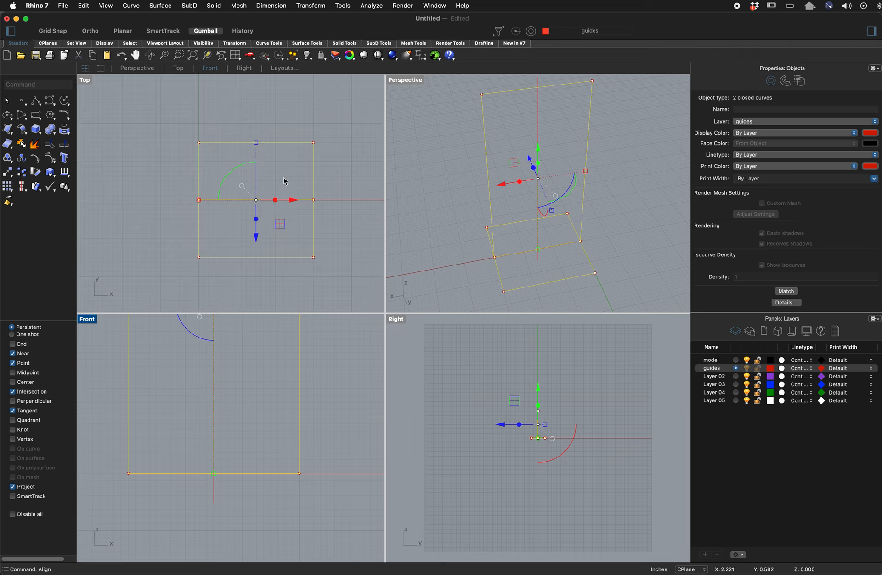
pyautogui.scroll(4, 261, 473)
pyautogui.scroll(-8, 261, 473)
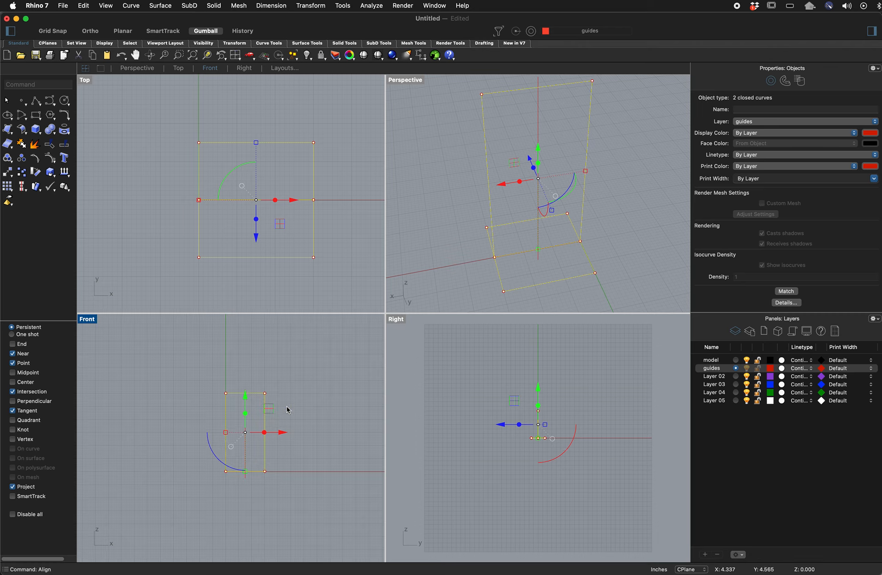
pyautogui.scroll(4, 287, 409)
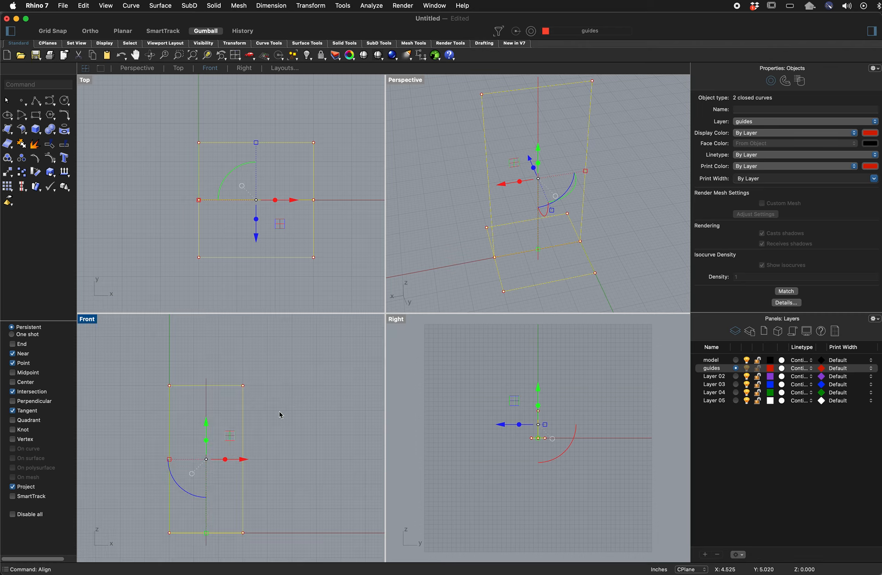
pyautogui.click(736, 361)
pyautogui.click(757, 368)
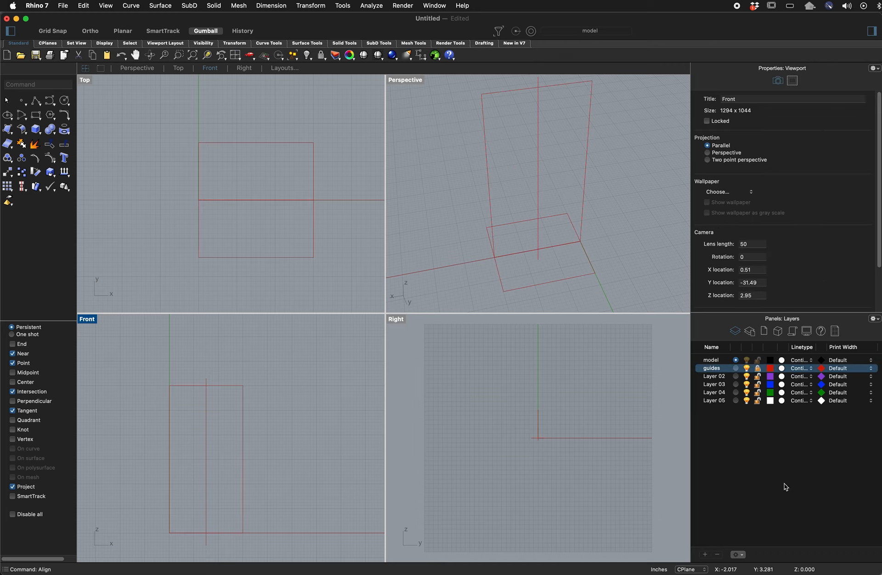
# - Maximize the Front viewport and frame the guide rectangle in it
pyautogui.click(293, 408)
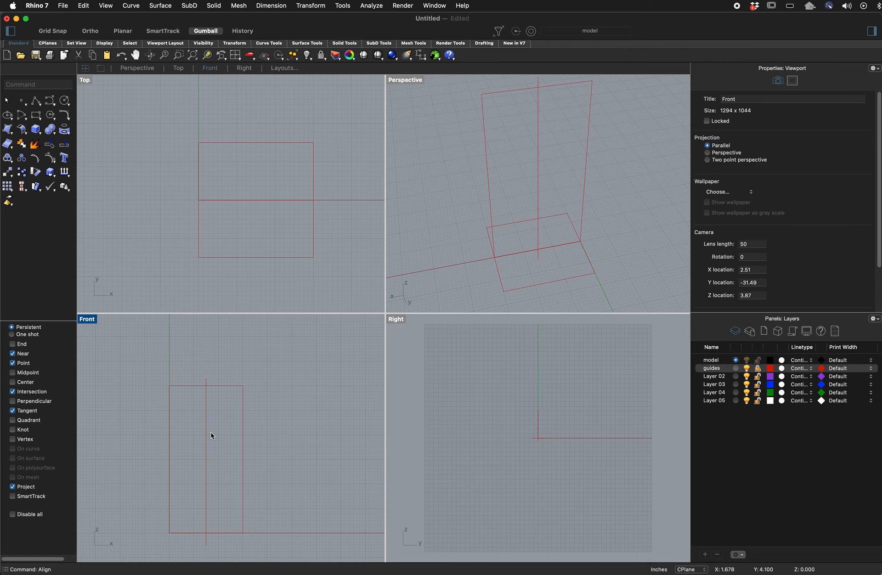
pyautogui.scroll(-3, 175, 436)
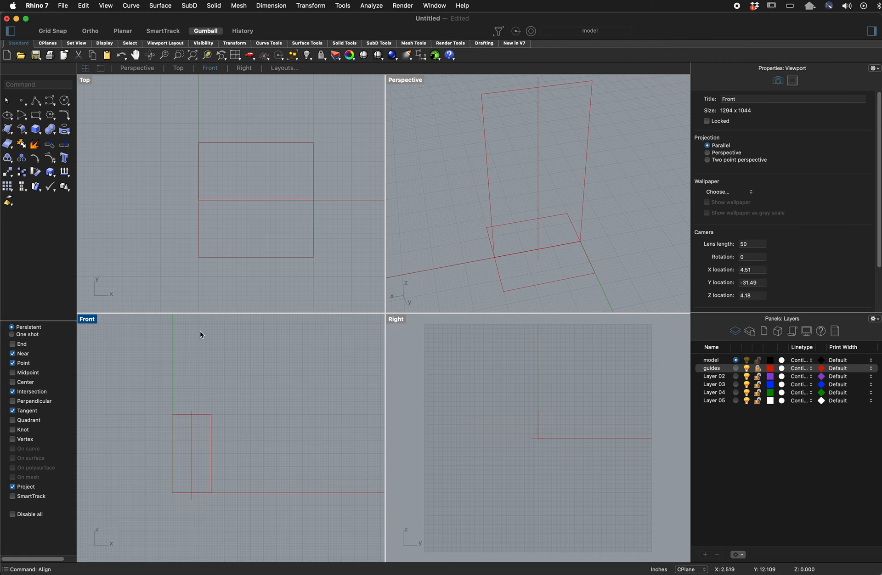
pyautogui.doubleClick(92, 321)
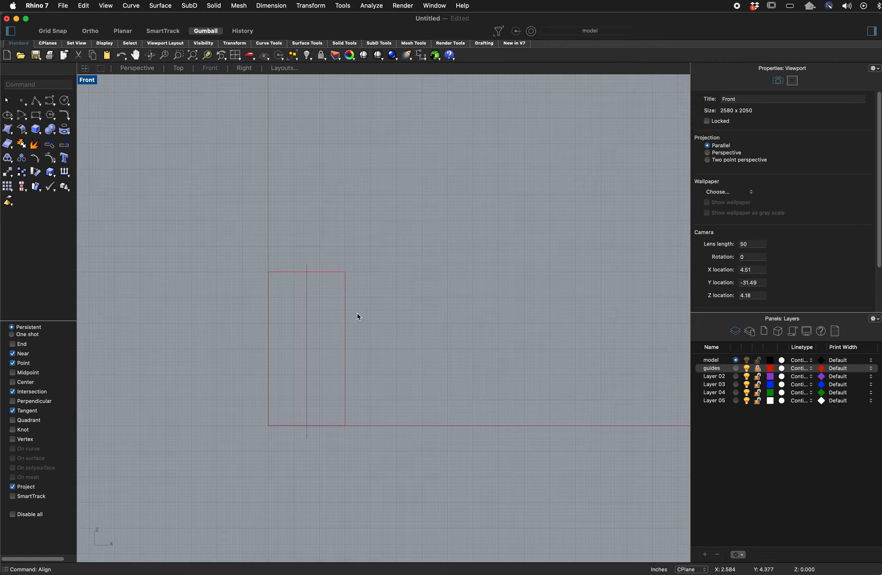
pyautogui.scroll(-2, 277, 337)
pyautogui.scroll(8, 278, 343)
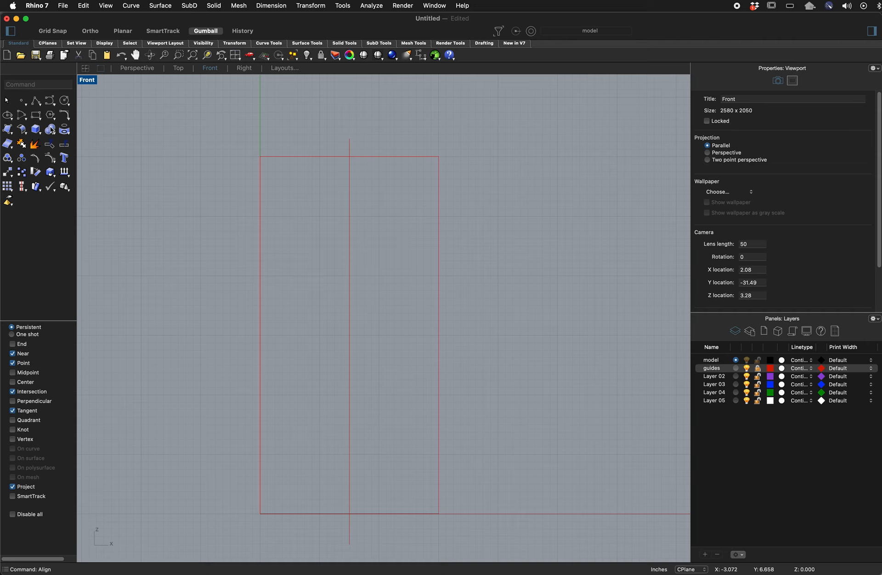
# - Draw a large circle centered outside the guide rectangle's left edge, with its arc passing far beyond the rectangle's right side
pyautogui.click(68, 100)
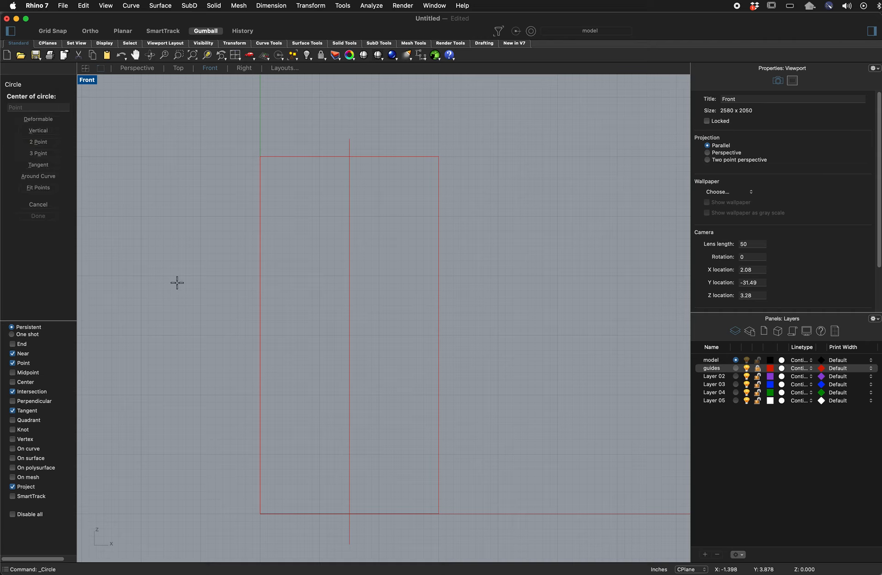
pyautogui.scroll(-2, 170, 283)
pyautogui.scroll(5, 168, 287)
pyautogui.scroll(-3, 168, 289)
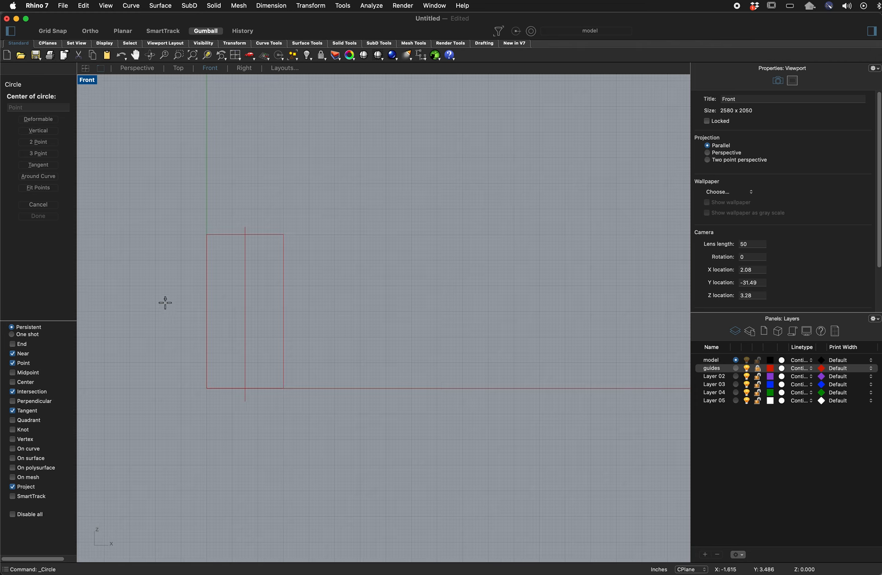
pyautogui.click(144, 294)
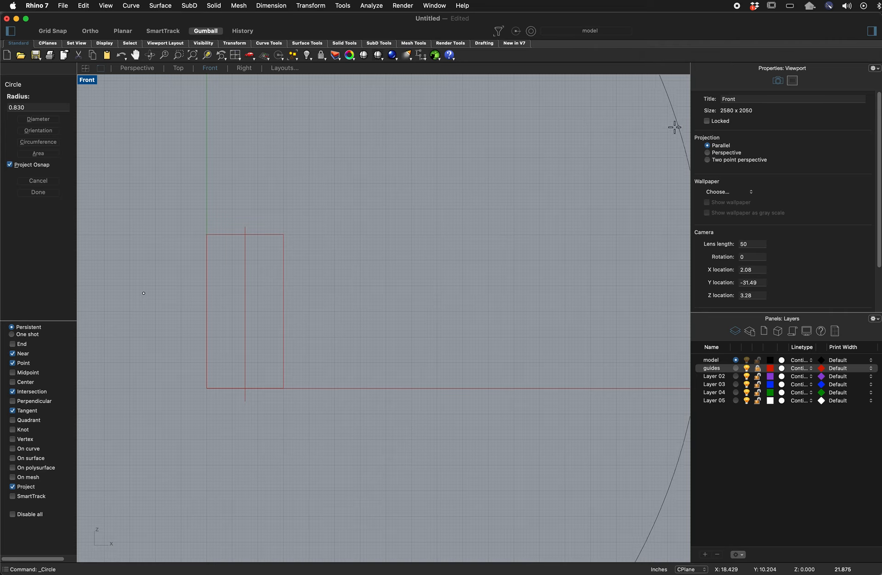
pyautogui.click(660, 139)
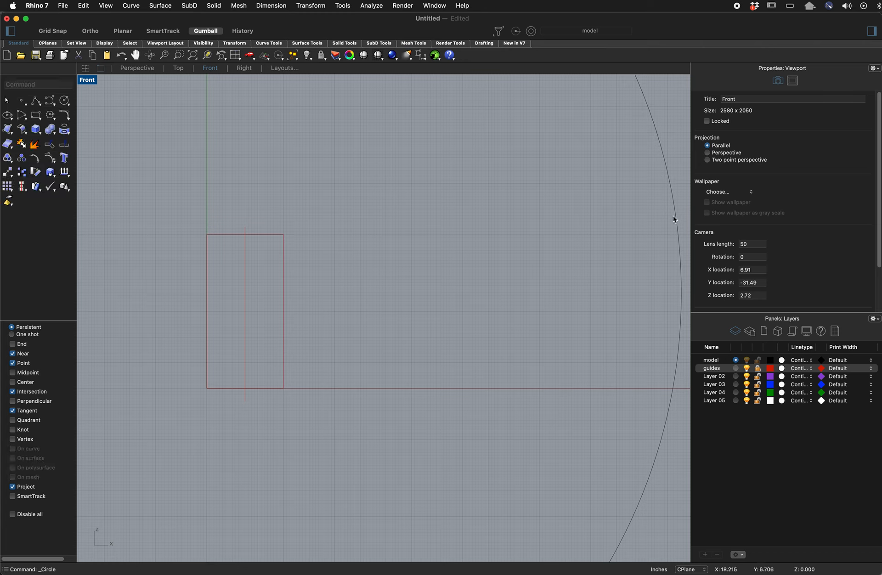
# - Move the large circle so its arc crosses the guide rectangle's left edge near the top and bottom corners
pyautogui.moveTo(676, 214); pyautogui.dragTo(206, 232)
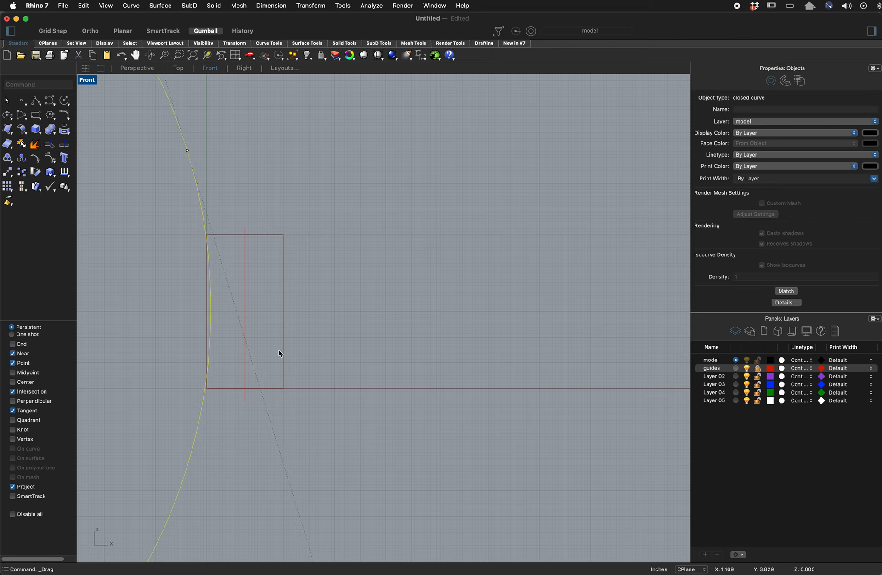
# - Draw a tangent circle about 0.89 inch in diameter in the guide rectangle's lower left corner, touching the left edge and base line
pyautogui.scroll(10, 211, 389)
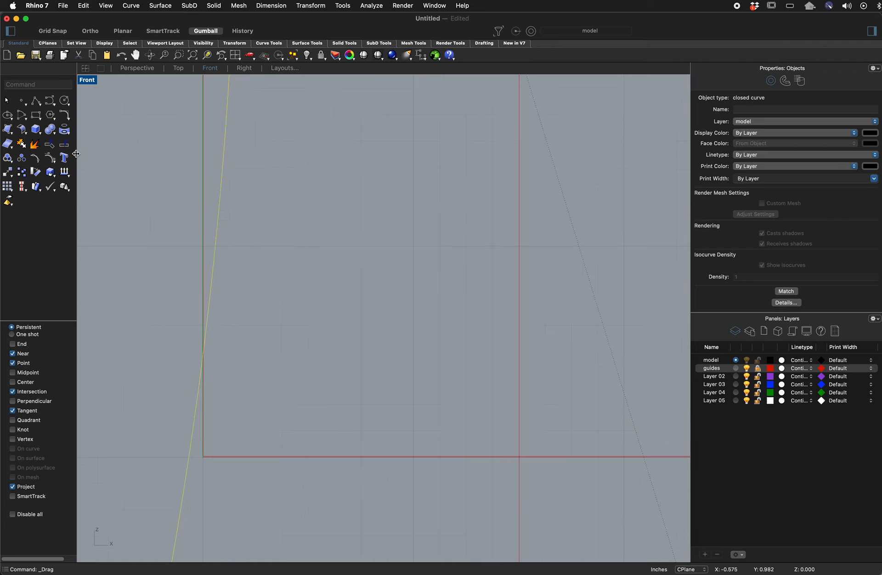
pyautogui.click(65, 101)
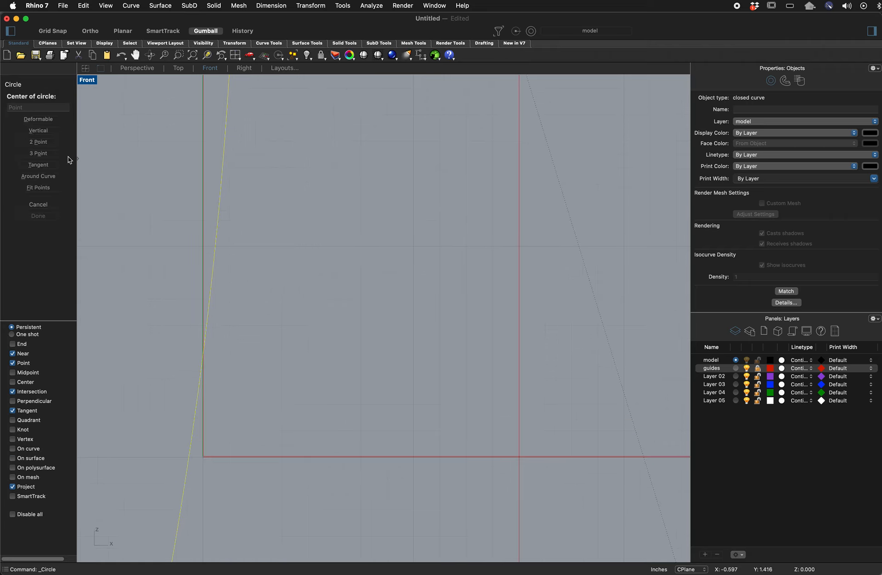
pyautogui.click(38, 164)
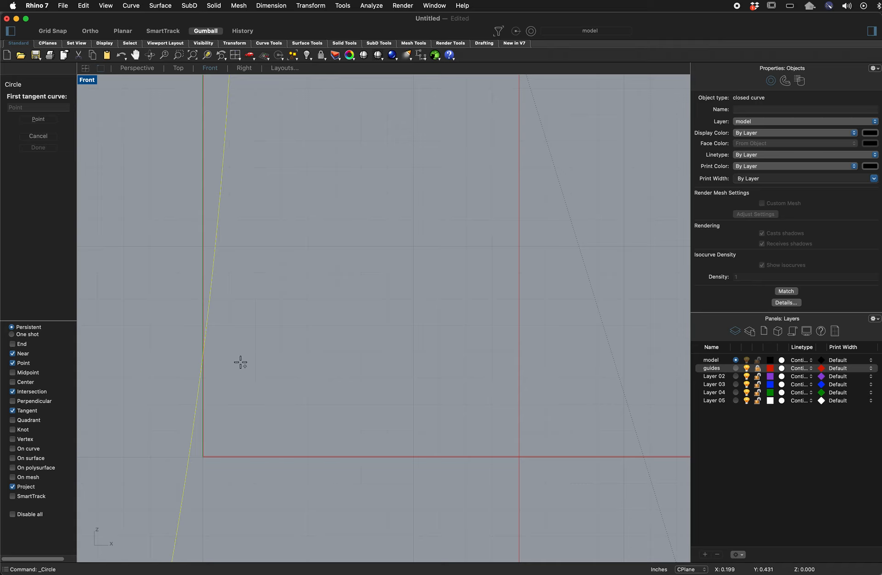
pyautogui.click(203, 353)
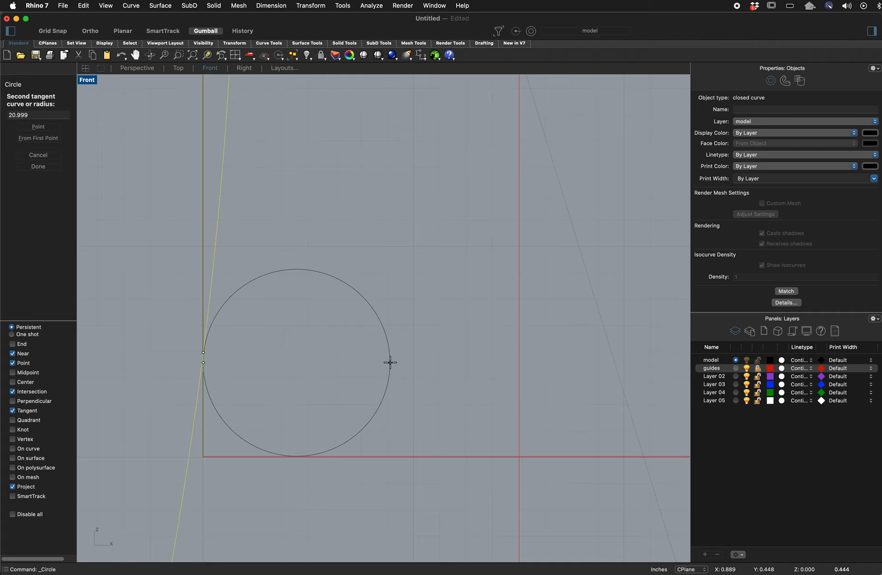
pyautogui.click(390, 362)
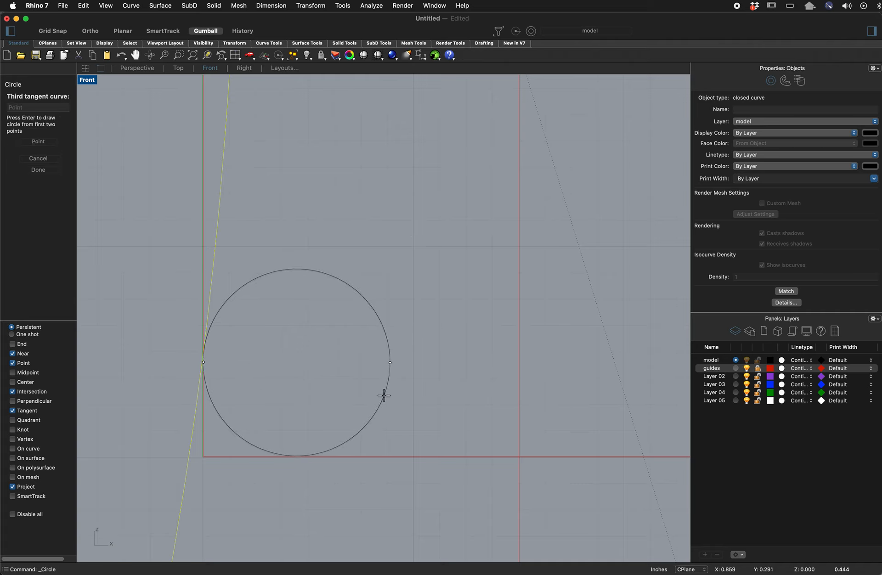
pyautogui.press('Return')
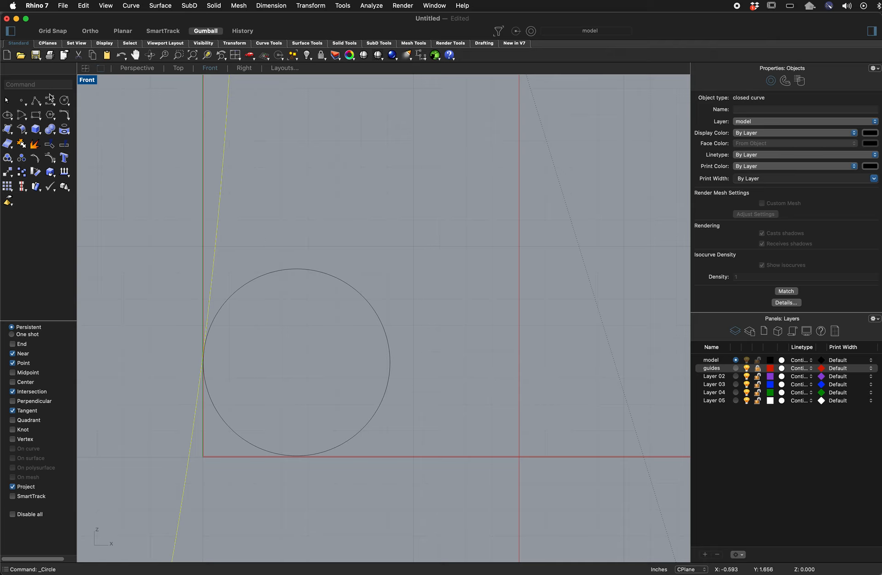
# - Draw a horizontal polyline along the base from the lower circle's bottom to the vertical center guide
pyautogui.click(35, 101)
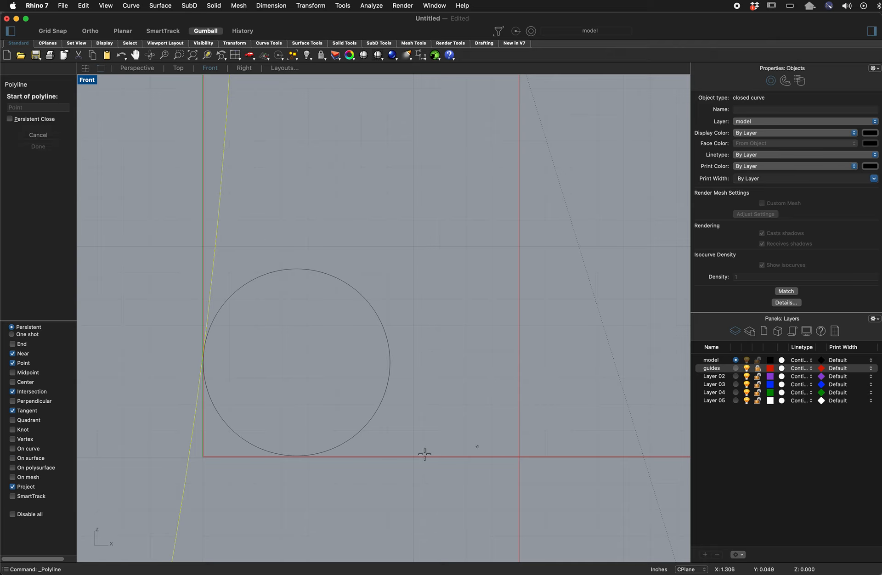
pyautogui.click(294, 457)
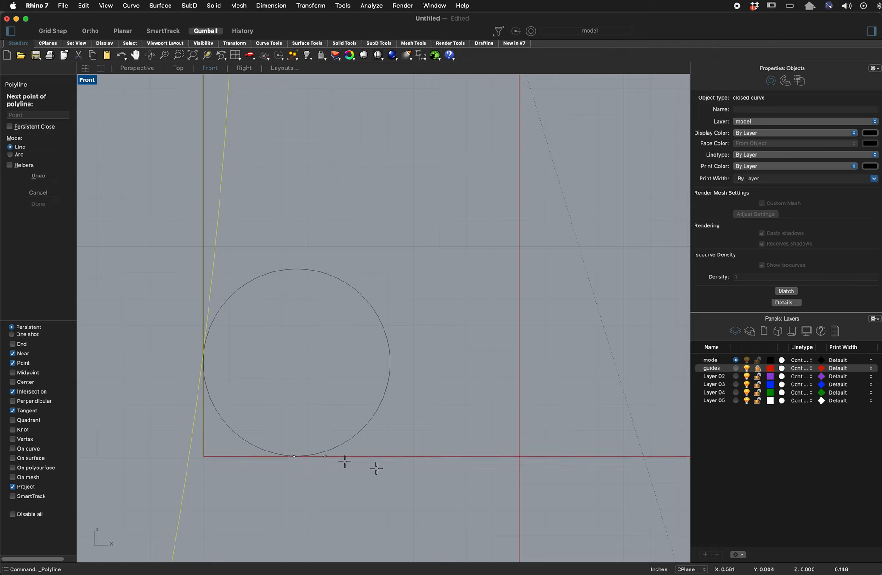
pyautogui.press('F8')
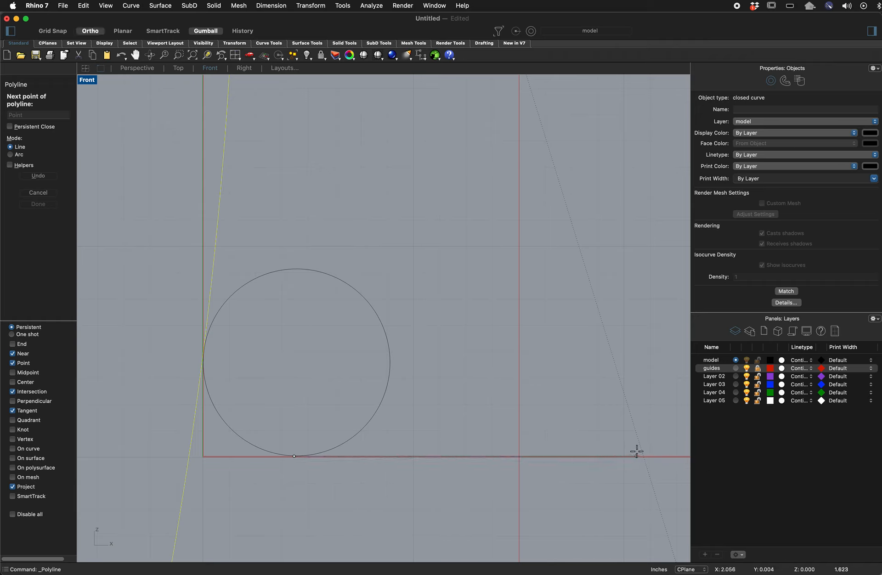
pyautogui.click(518, 456)
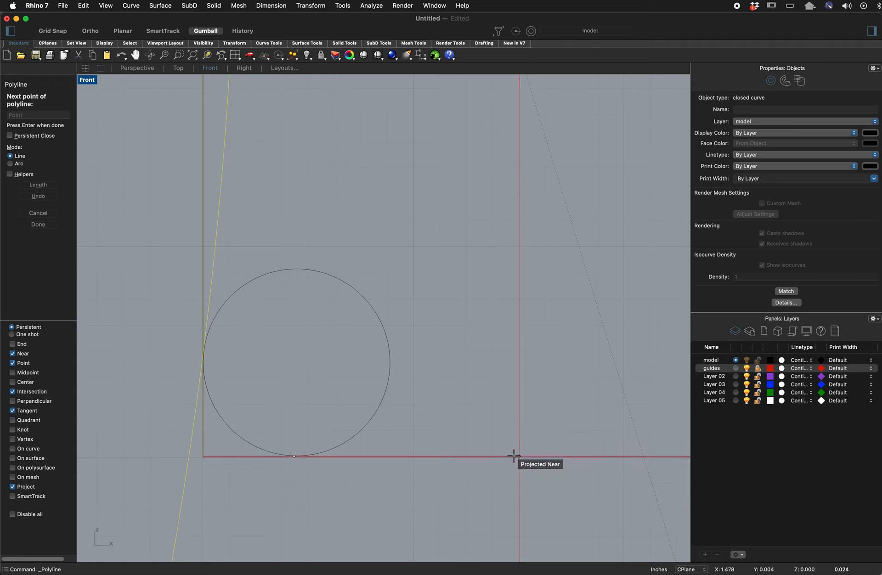
pyautogui.press('Return')
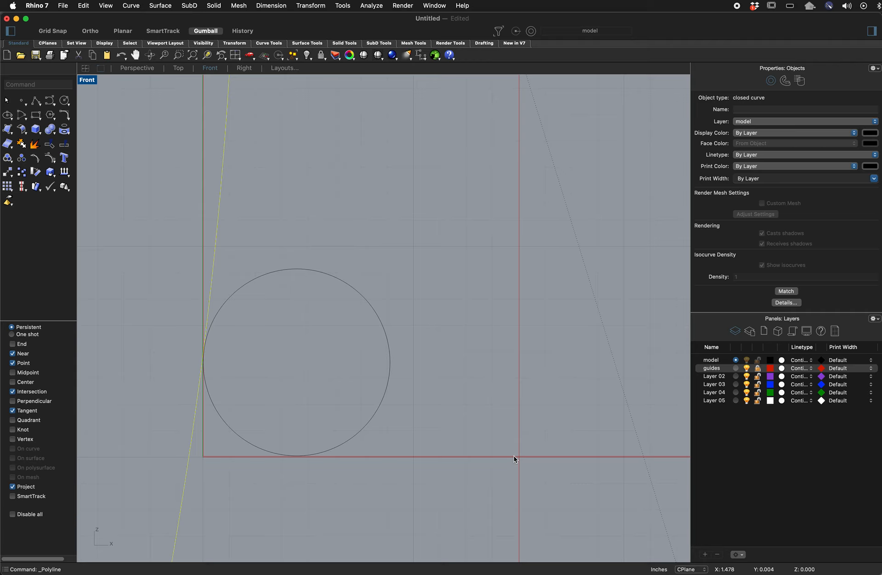
pyautogui.click(404, 457)
pyautogui.click(362, 432)
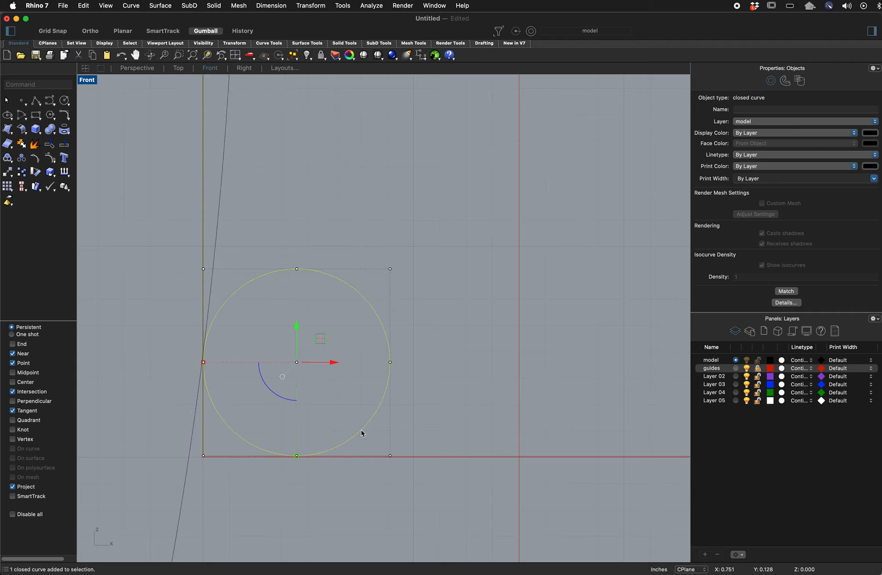
# - Draw a two-point circle about 0.75 inch in diameter just inside the large arc near the guide rectangle's upper left corner
pyautogui.scroll(-5, 264, 176)
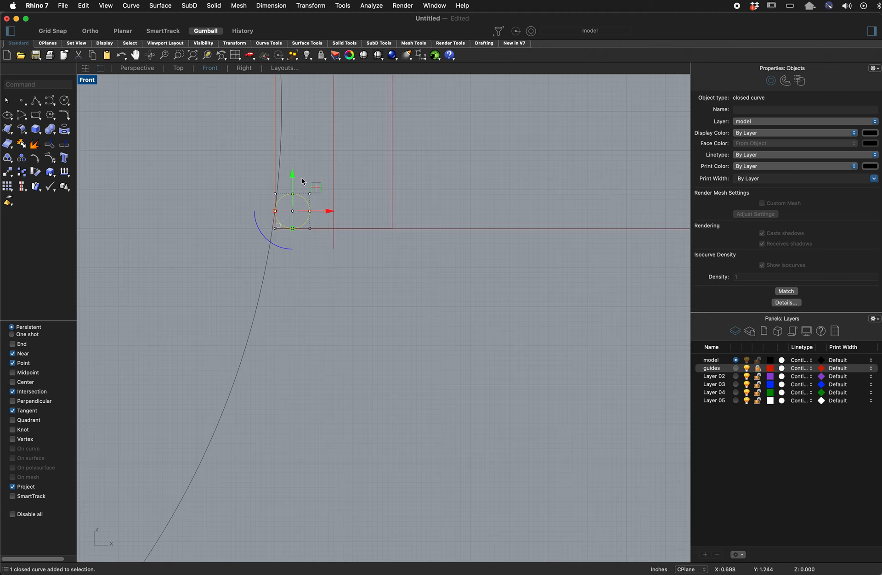
pyautogui.scroll(-3, 335, 105)
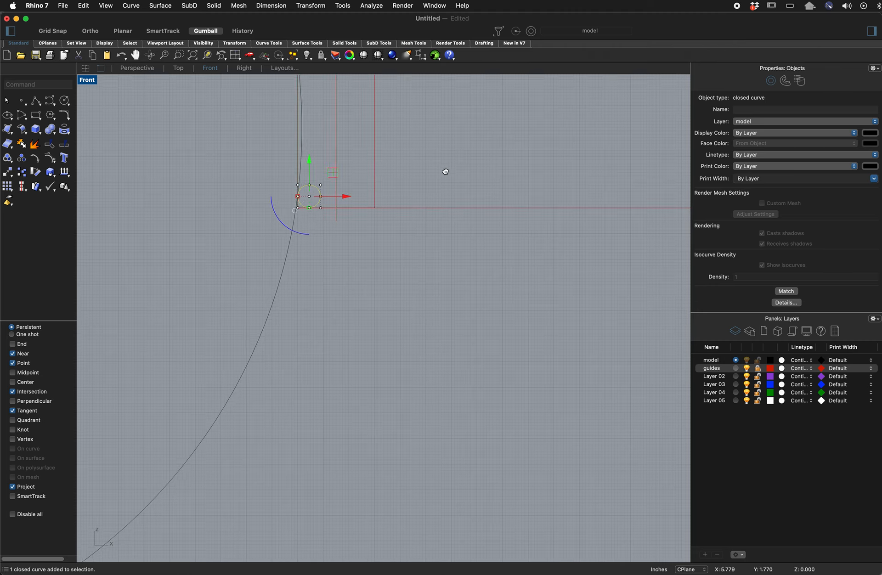
pyautogui.moveTo(445, 171); pyautogui.dragTo(465, 470, button='right')
pyautogui.scroll(5, 327, 375)
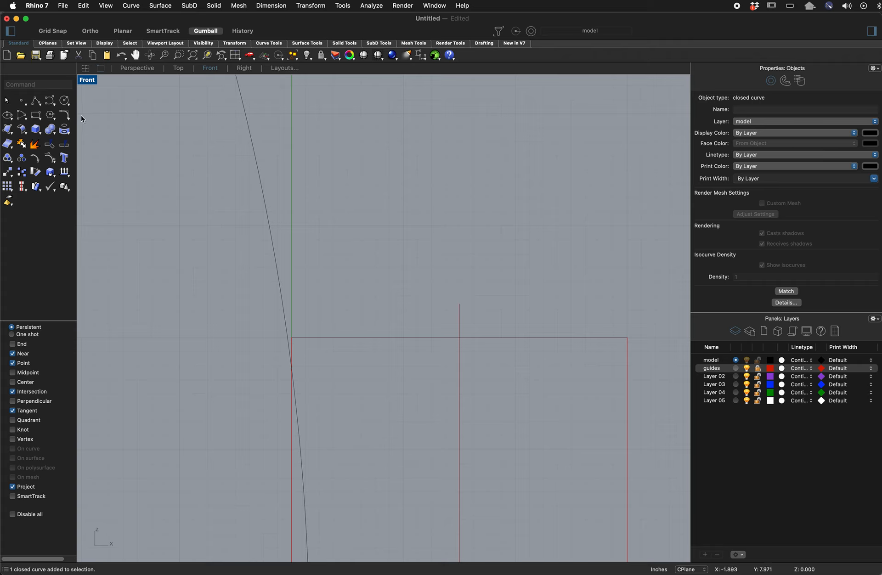
pyautogui.click(67, 102)
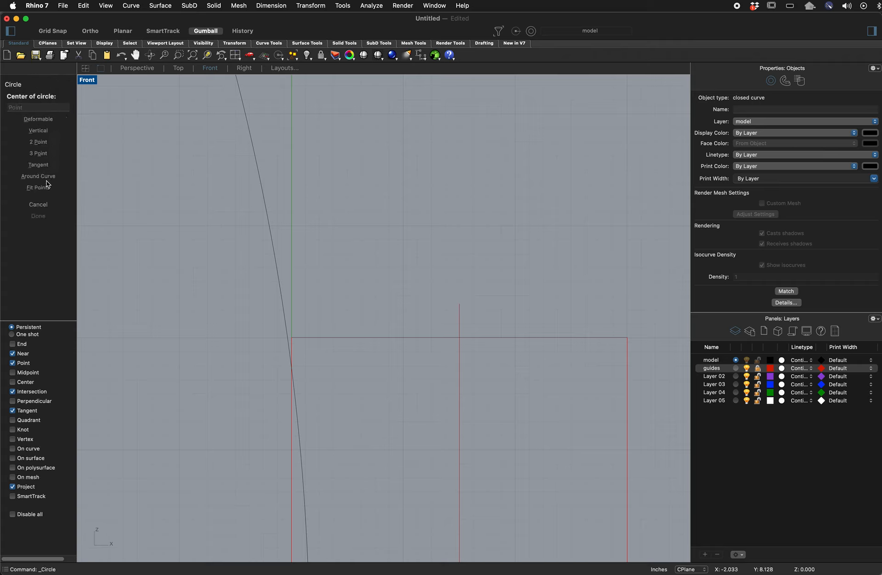
pyautogui.click(41, 142)
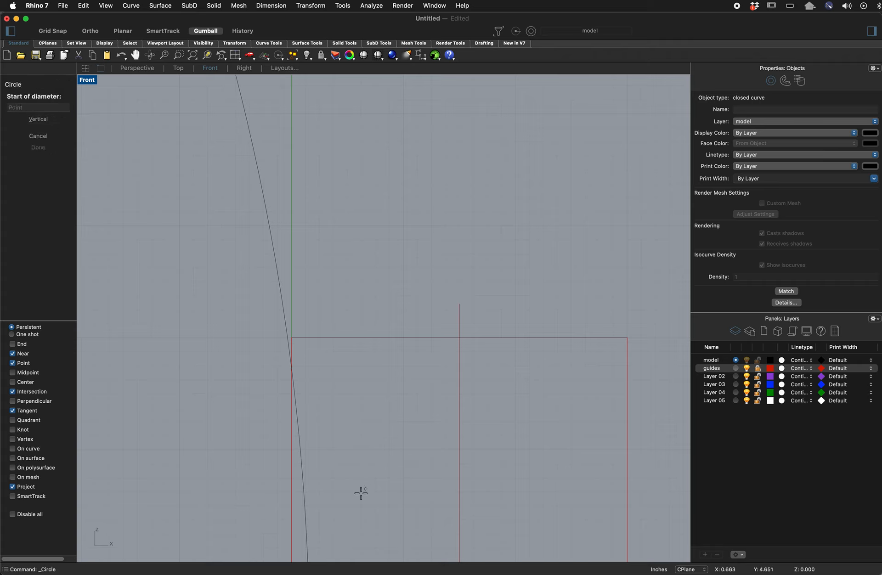
pyautogui.click(299, 431)
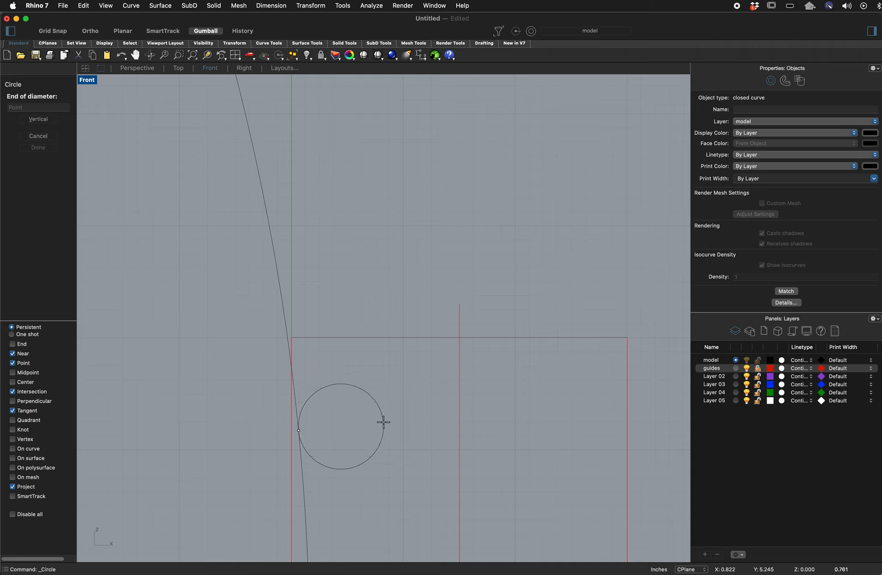
pyautogui.click(380, 420)
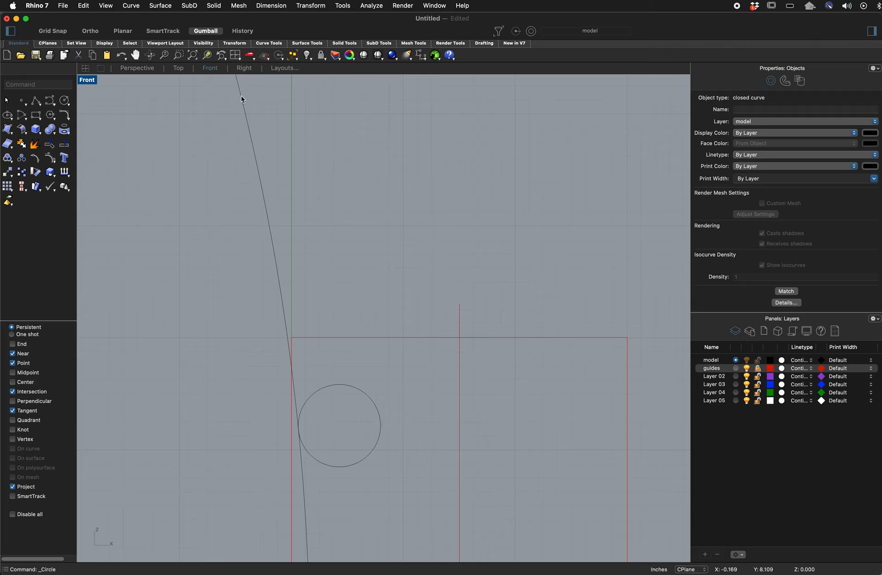
# - Draw a polyline sloping up from the upper circle's top, rising vertically to the rectangle's top edge, and running horizontally to the center guide
pyautogui.click(35, 102)
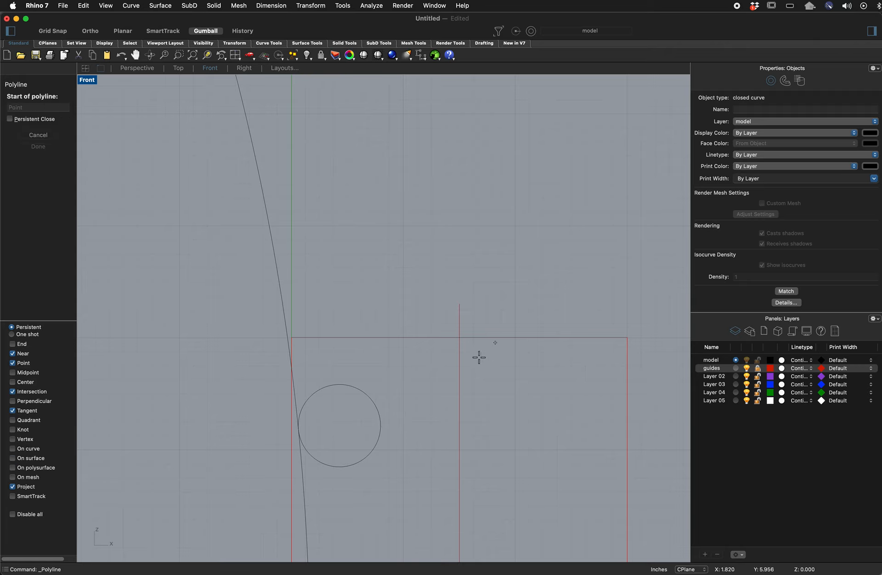
pyautogui.click(324, 387)
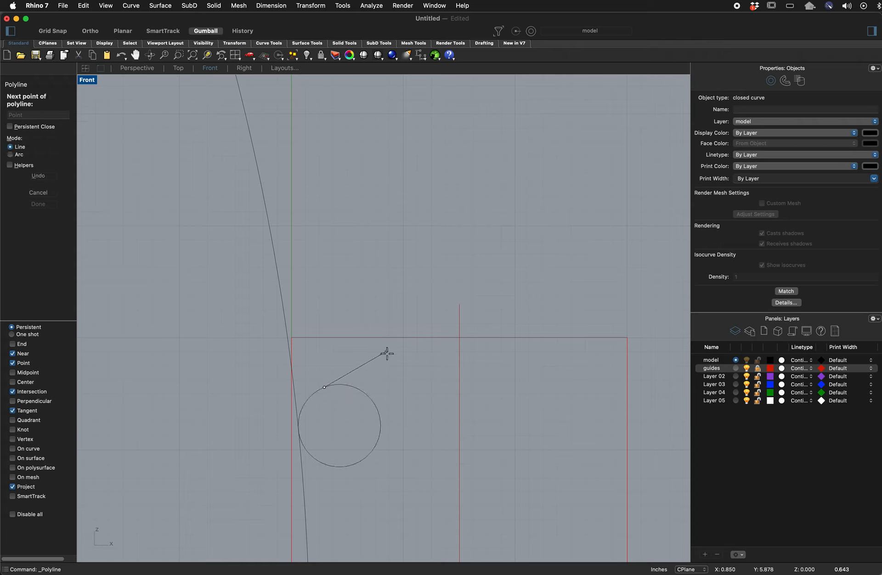
pyautogui.click(420, 354)
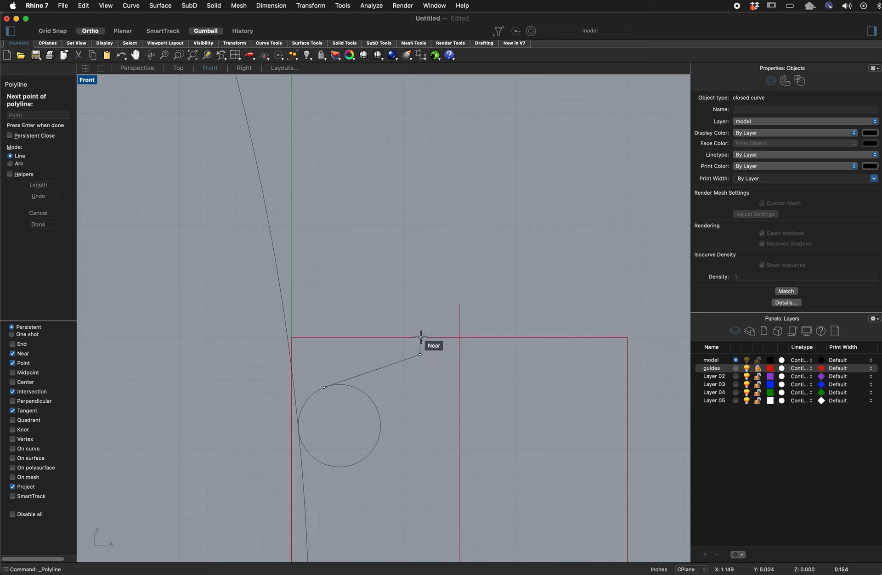
pyautogui.click(420, 338)
pyautogui.press('shift')
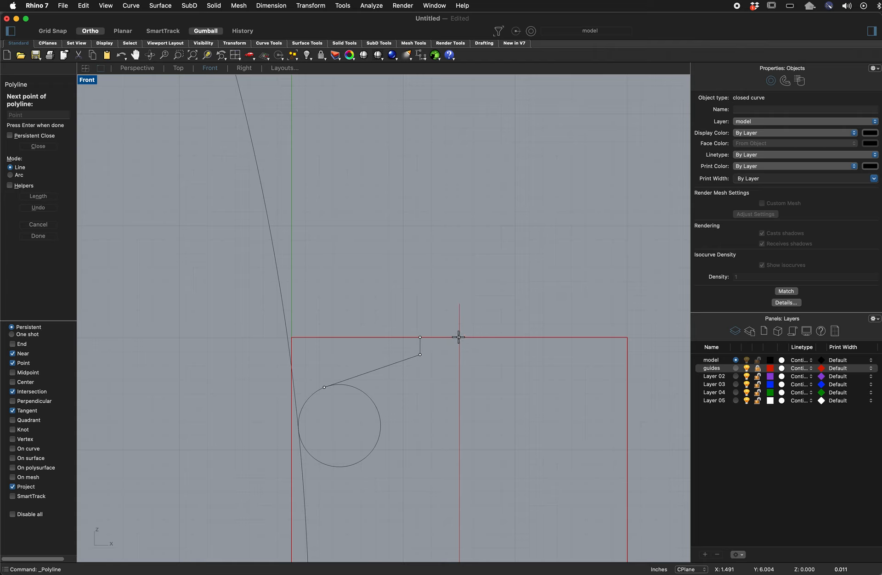
pyautogui.click(455, 340)
pyautogui.press('Return')
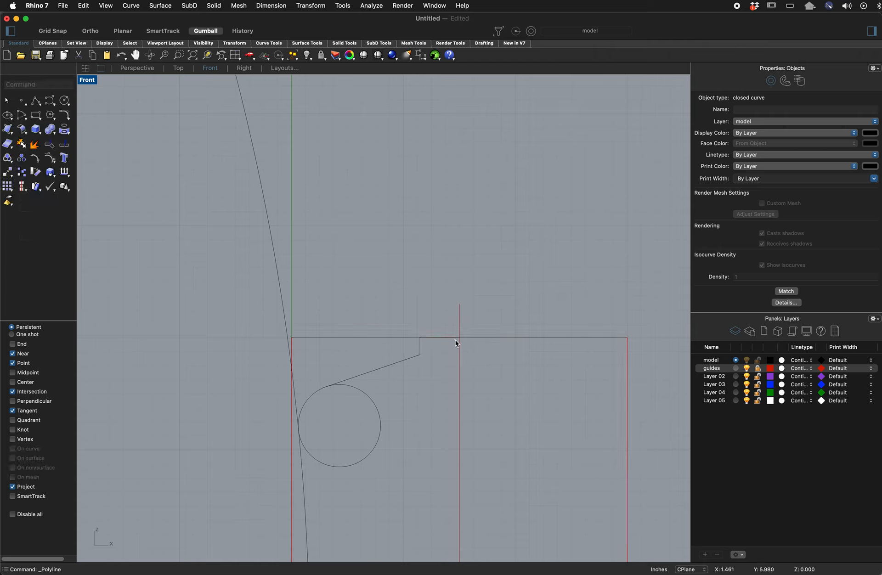
pyautogui.click(448, 338)
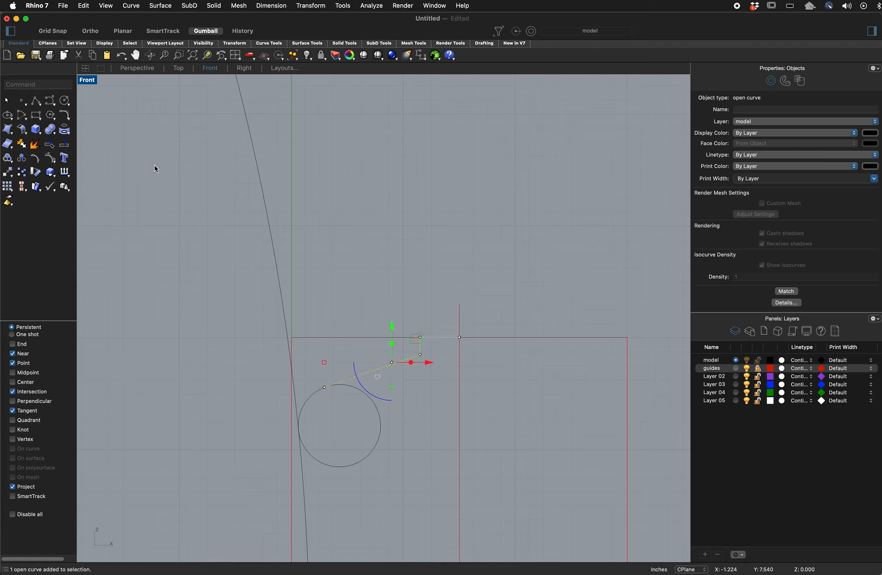
pyautogui.click(36, 101)
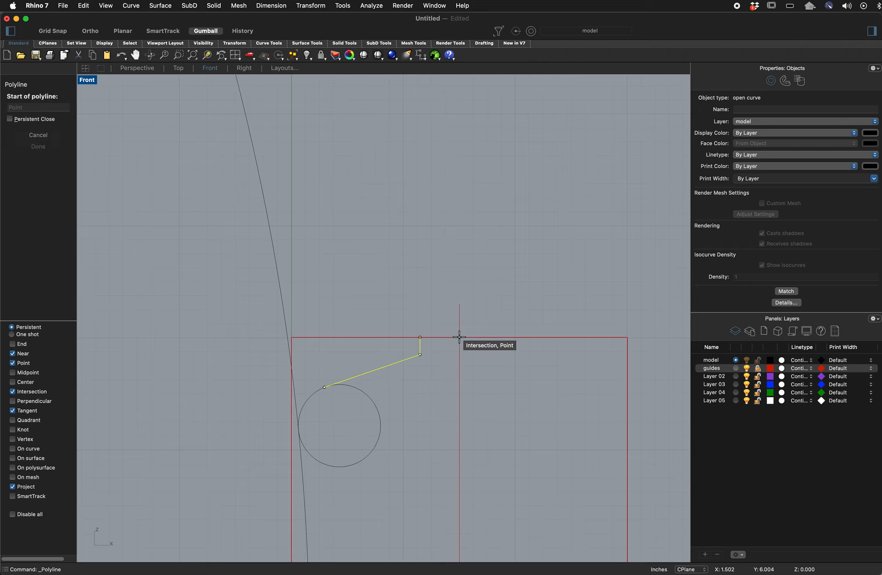
pyautogui.click(459, 338)
pyautogui.scroll(3, 464, 425)
pyautogui.scroll(-2, 458, 443)
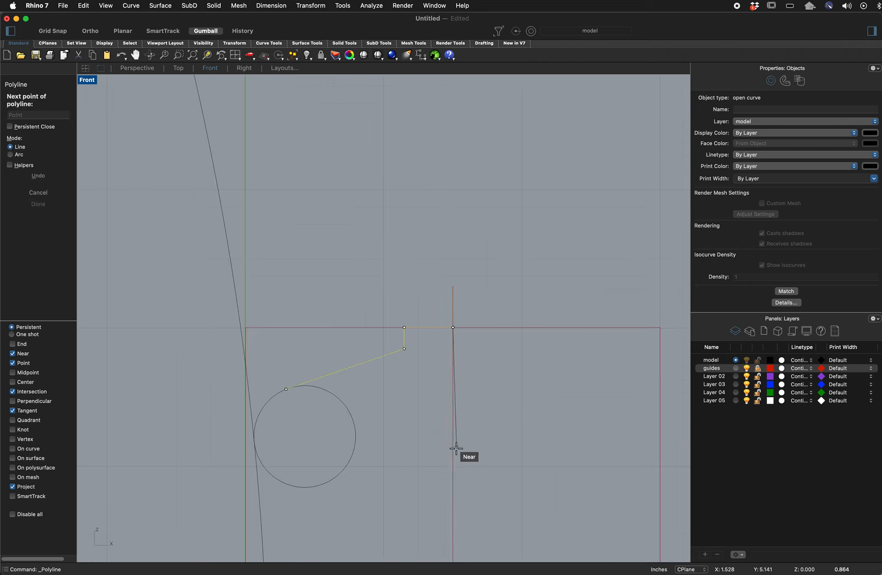
pyautogui.scroll(-4, 456, 449)
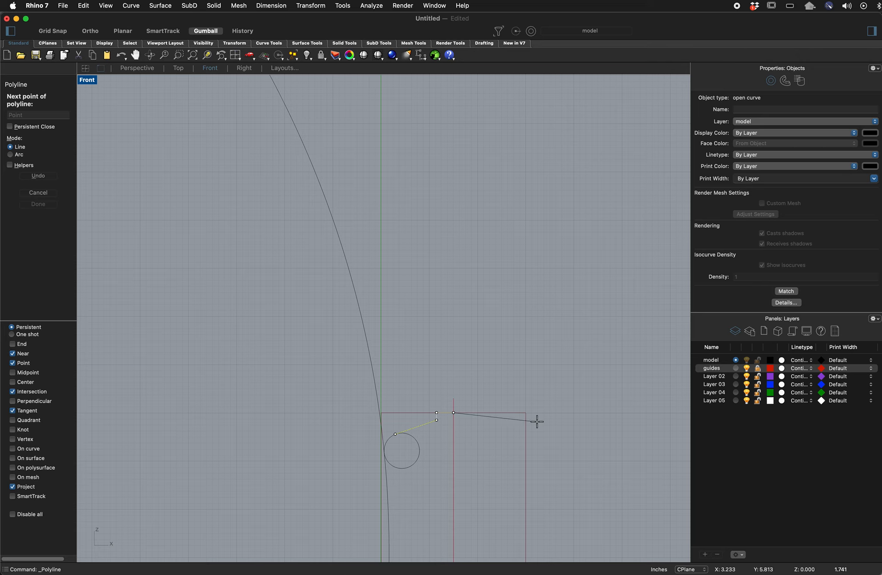
pyautogui.press('Escape')
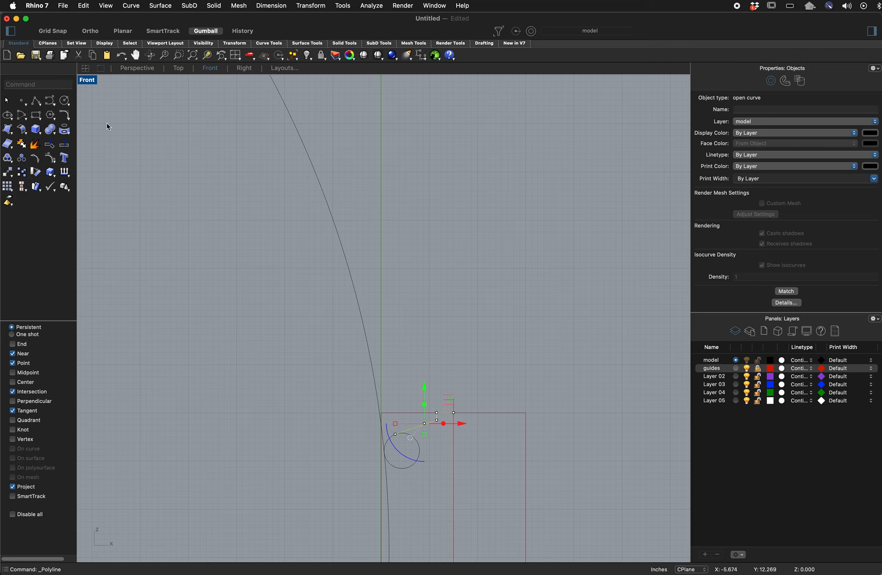
# - Draw a small circle centered on the large arc, a short distance below the upper circle
pyautogui.scroll(6, 481, 497)
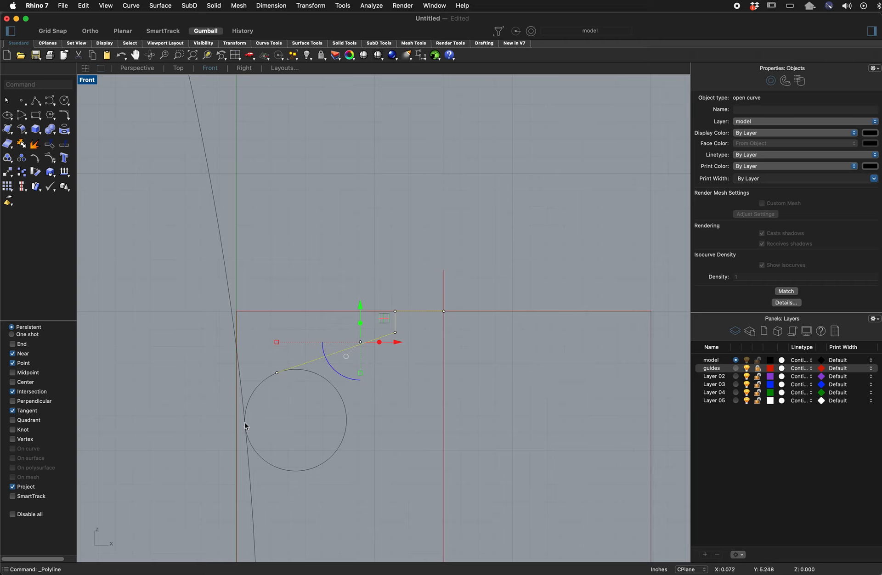
pyautogui.scroll(-3, 274, 558)
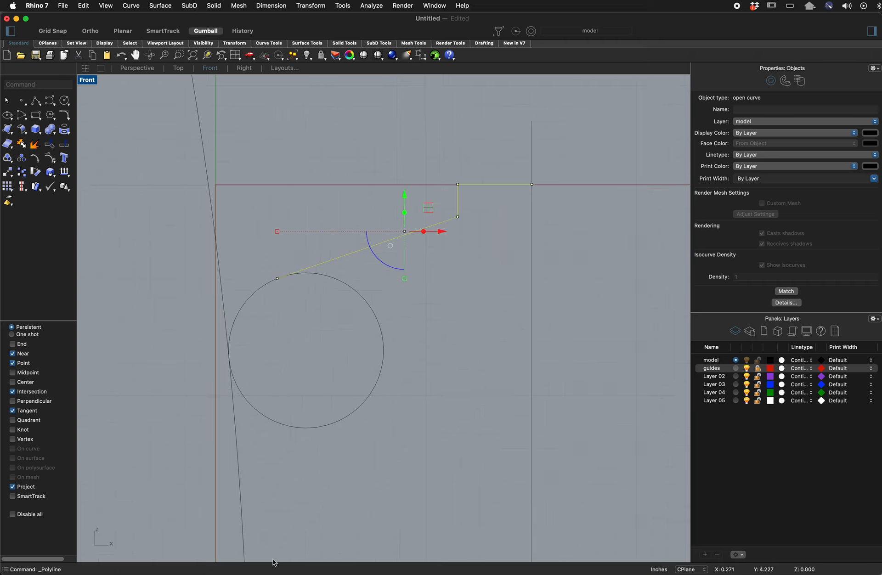
pyautogui.scroll(-8, 271, 552)
pyautogui.moveTo(387, 471); pyautogui.dragTo(520, 234, button='right')
pyautogui.scroll(10, 395, 316)
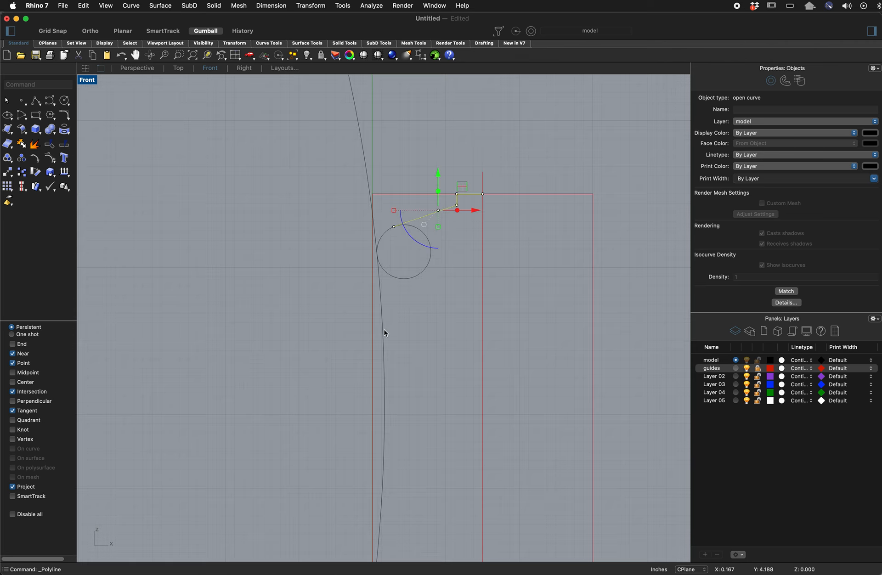
pyautogui.click(65, 99)
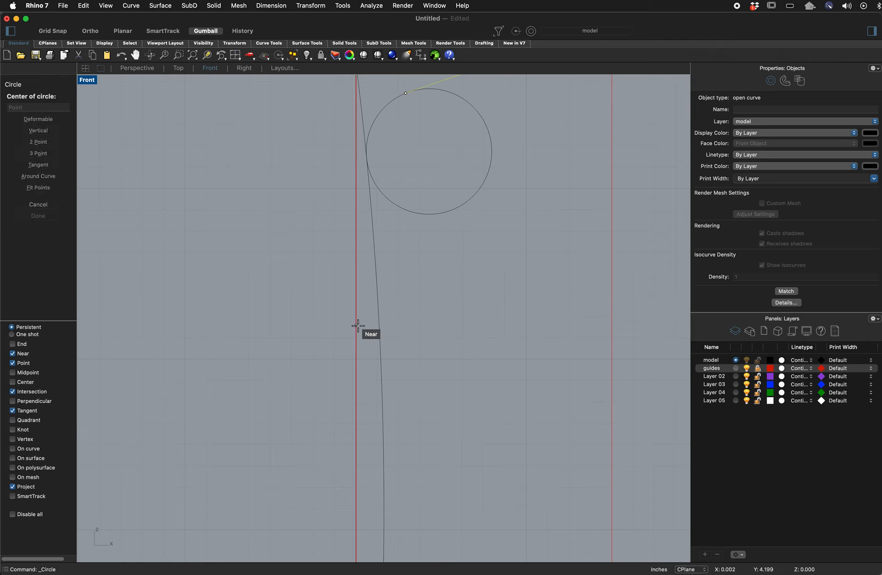
pyautogui.click(380, 331)
pyautogui.click(386, 338)
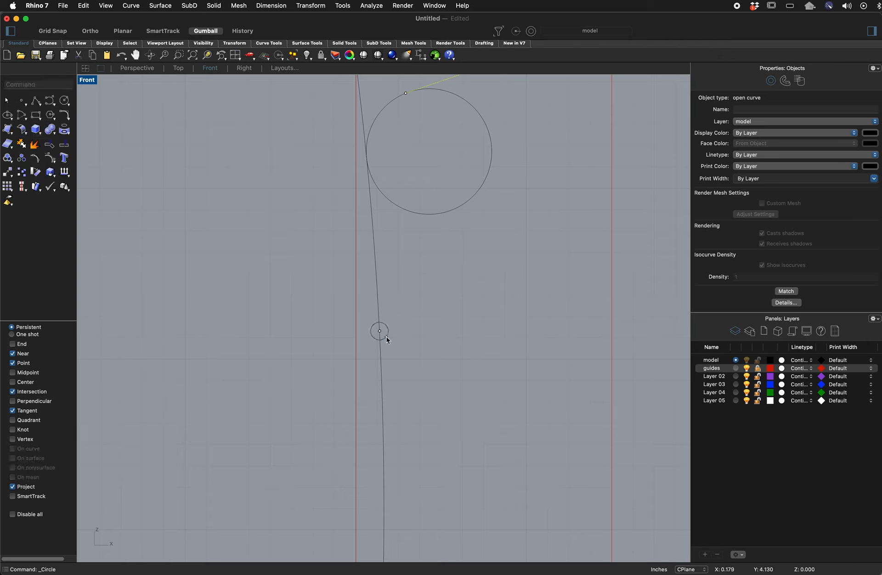
pyautogui.click(390, 333)
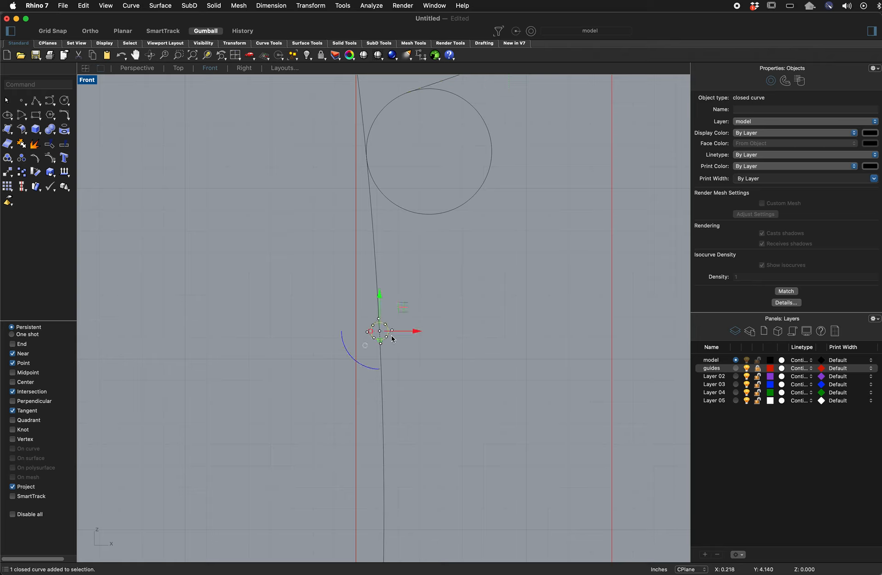
pyautogui.write('C')
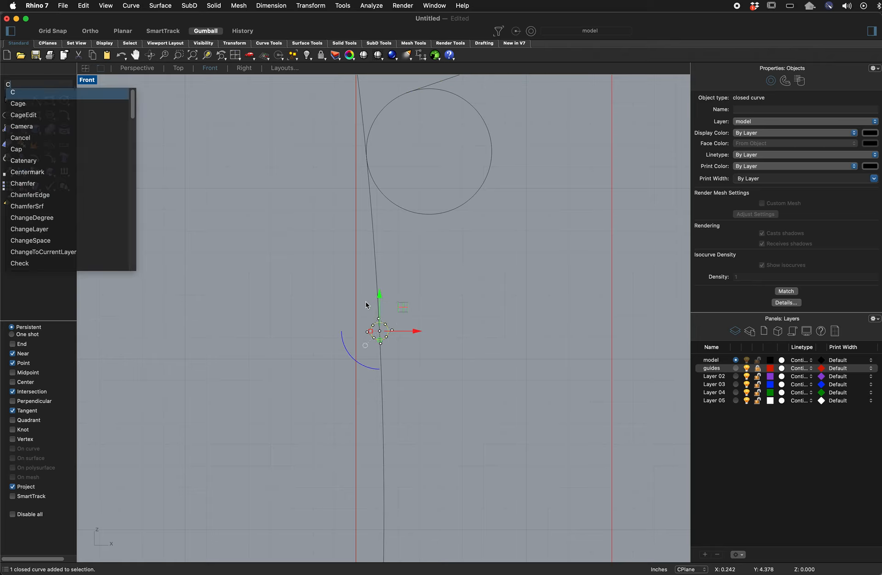
pyautogui.click(361, 304)
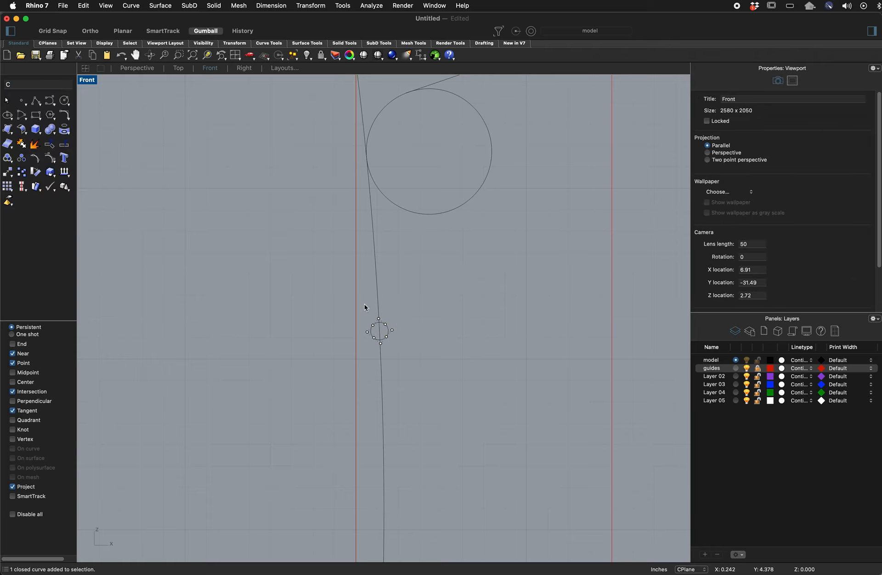
pyautogui.click(387, 339)
pyautogui.keyDown('shift'); pyautogui.moveTo(387, 338); pyautogui.dragTo(388, 362); pyautogui.keyUp('shift')
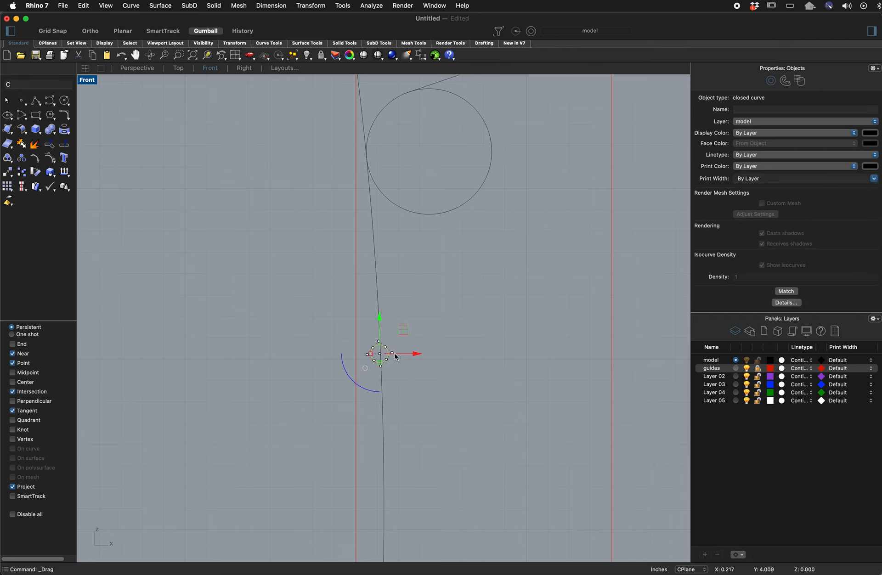
pyautogui.scroll(-3, 386, 347)
pyautogui.scroll(8, 369, 350)
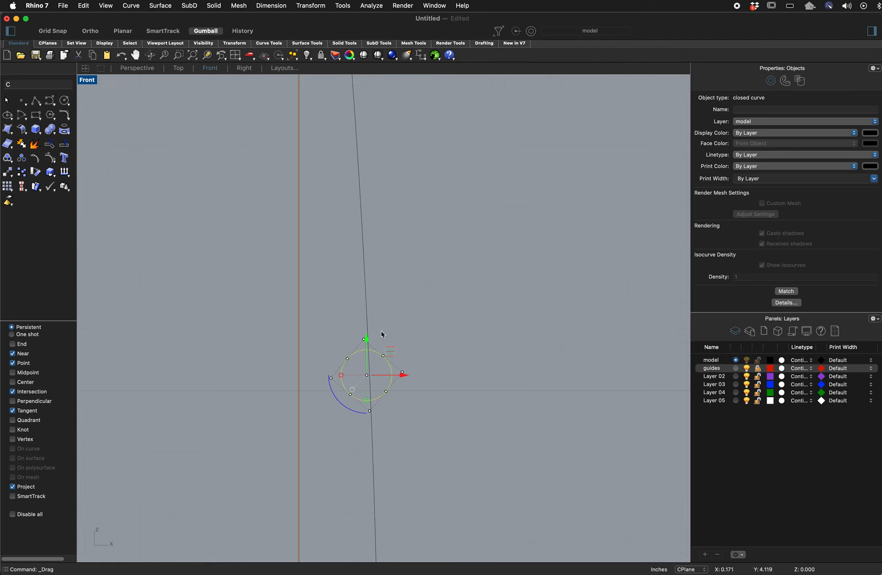
pyautogui.moveTo(368, 351); pyautogui.dragTo(368, 282)
pyautogui.click(478, 354)
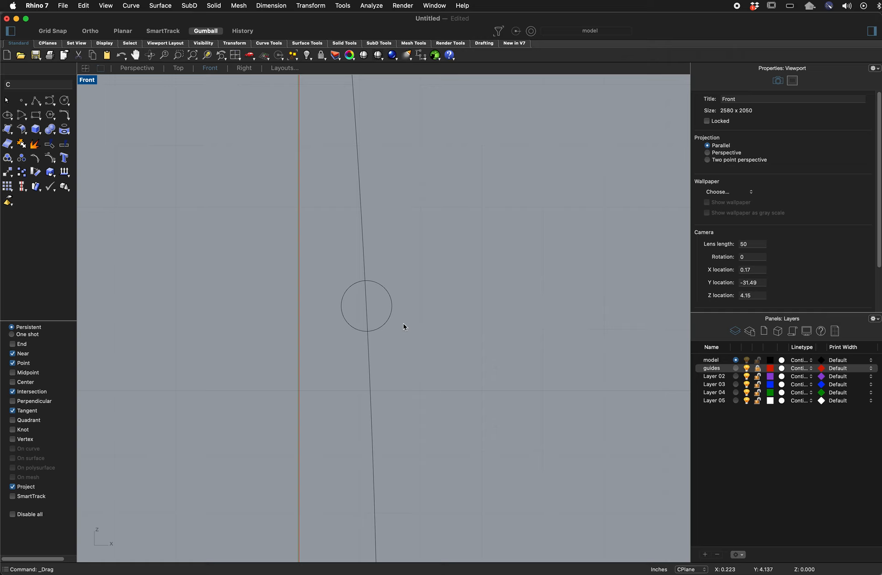
# - Copy the small circle on the large arc and place two duplicates in an evenly spaced vertical row below it
pyautogui.click(383, 327)
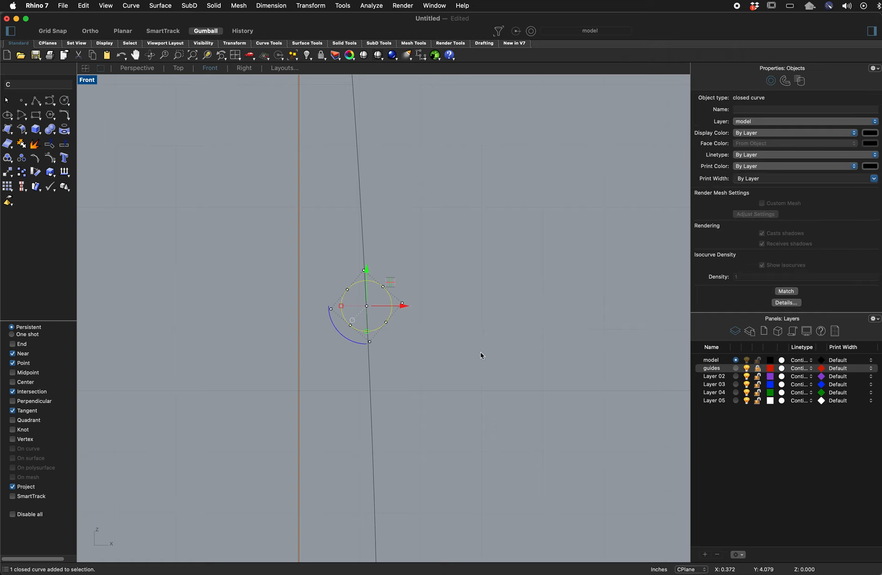
pyautogui.press('super+c')
pyautogui.press('super+v')
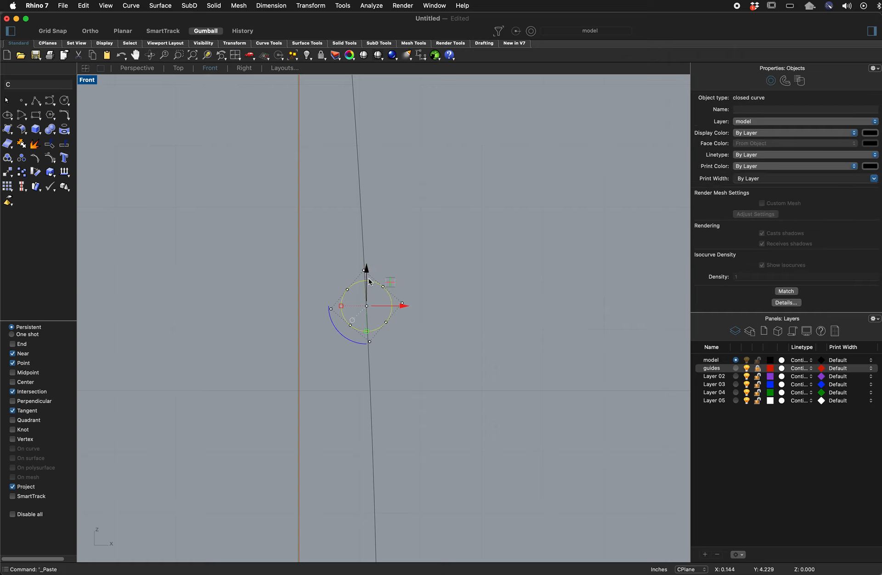
pyautogui.moveTo(367, 285); pyautogui.dragTo(378, 362)
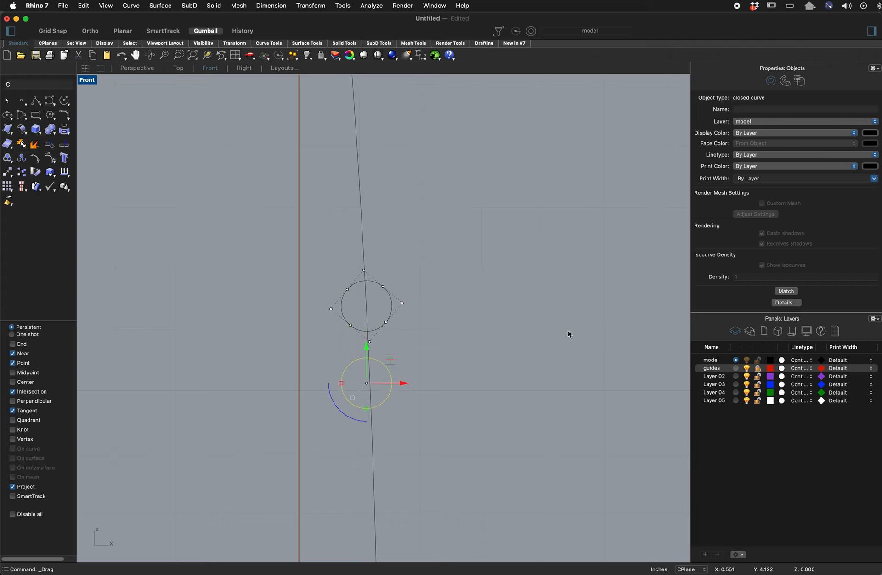
pyautogui.press('super+v')
pyautogui.moveTo(367, 370); pyautogui.dragTo(378, 446)
pyautogui.click(495, 458)
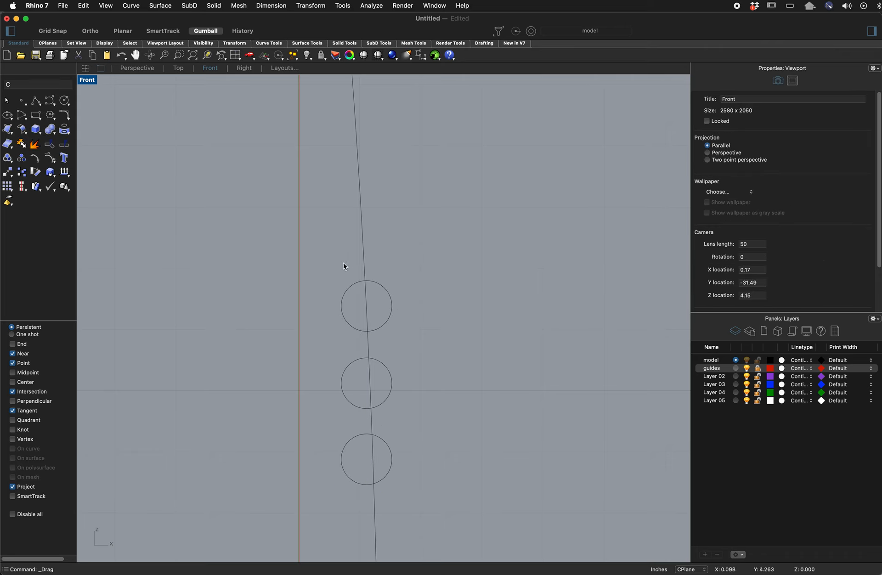
pyautogui.click(391, 296)
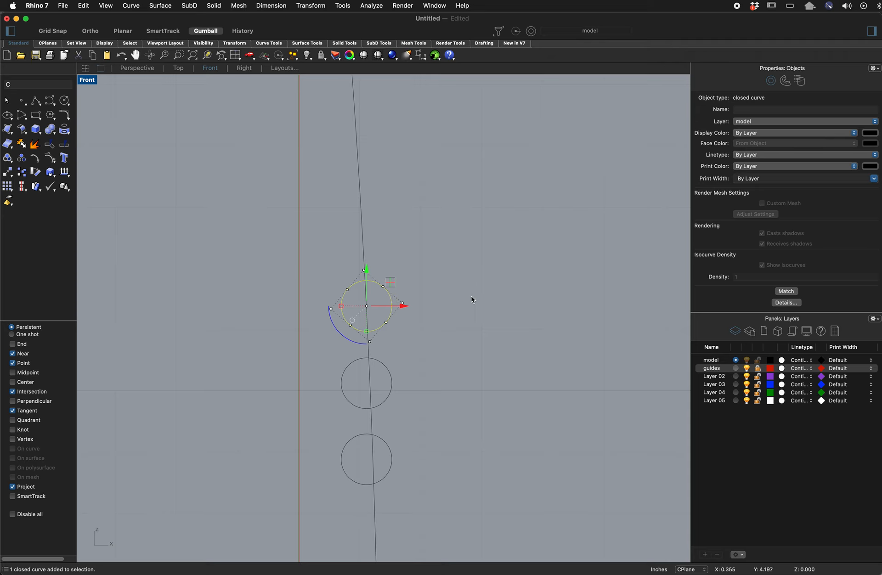
pyautogui.scroll(3, 397, 546)
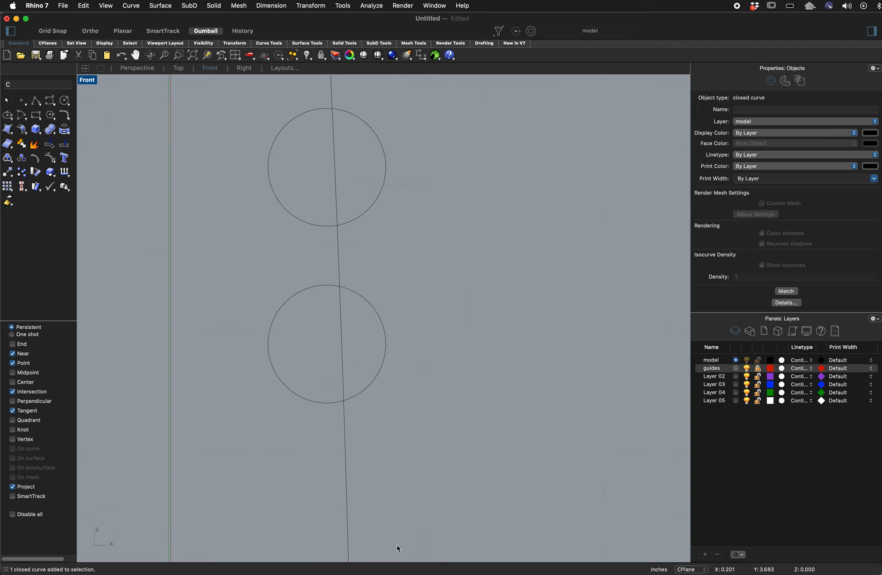
pyautogui.scroll(-10, 404, 543)
pyautogui.moveTo(497, 505); pyautogui.dragTo(501, 284, button='right')
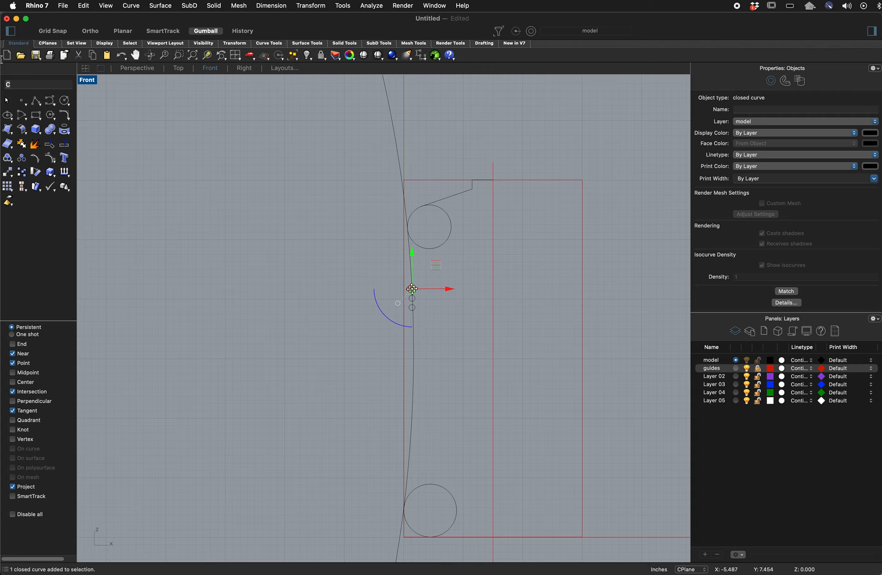
pyautogui.press('BackSpace')
pyautogui.write('Trim')
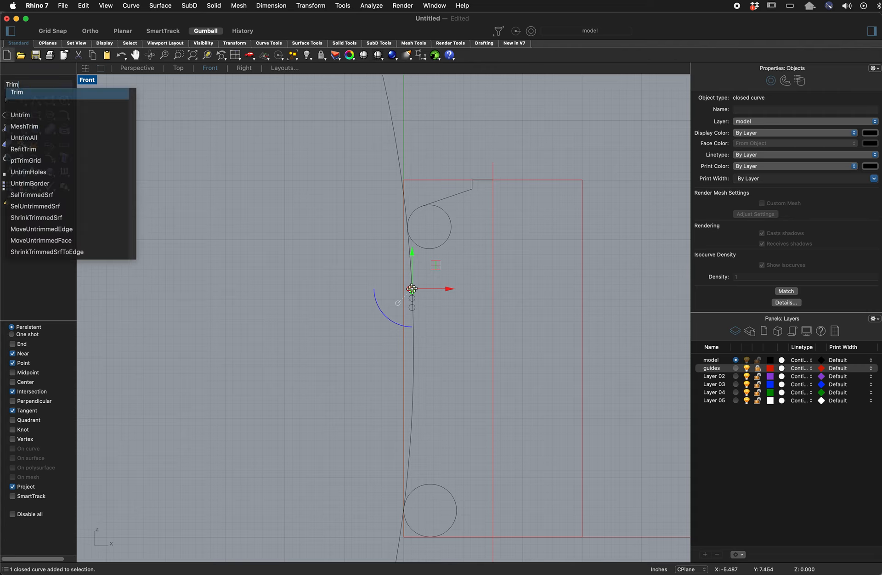
pyautogui.press('Return')
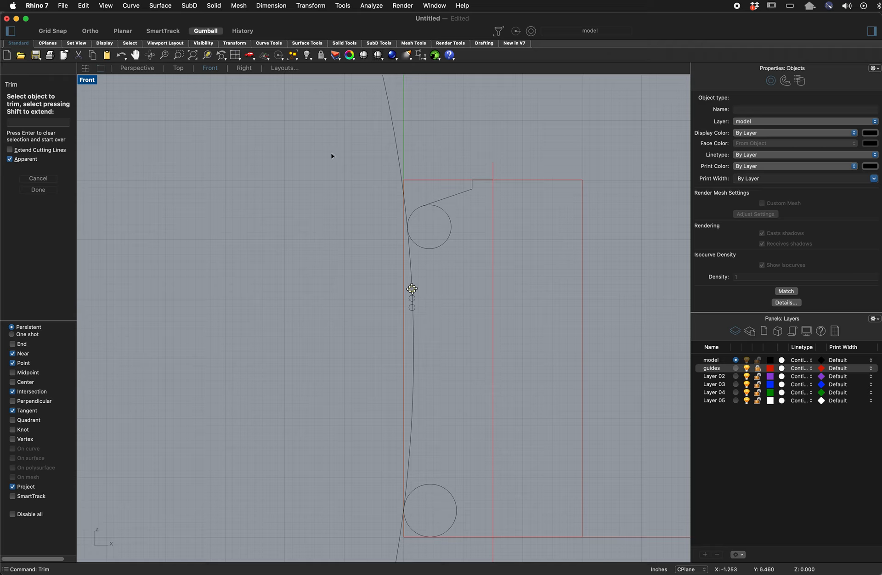
pyautogui.click(398, 147)
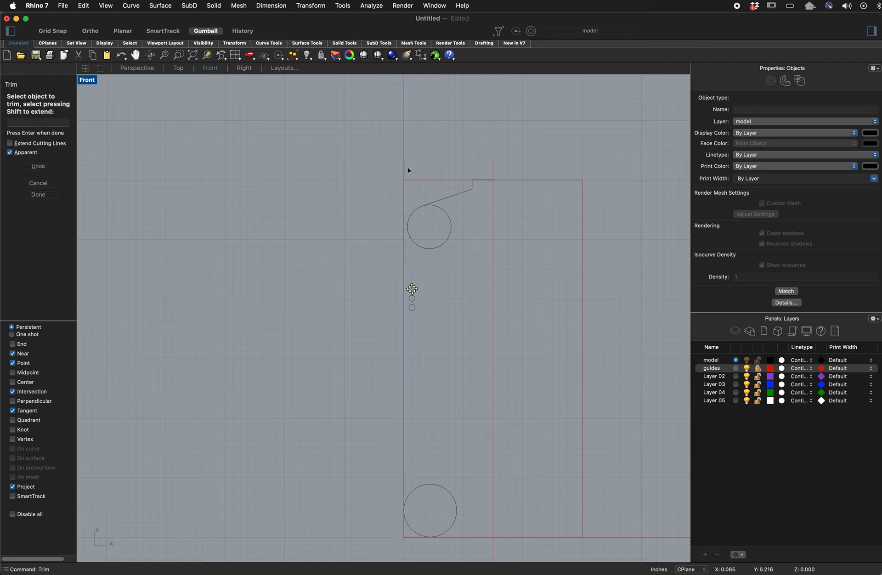
pyautogui.press('super+z')
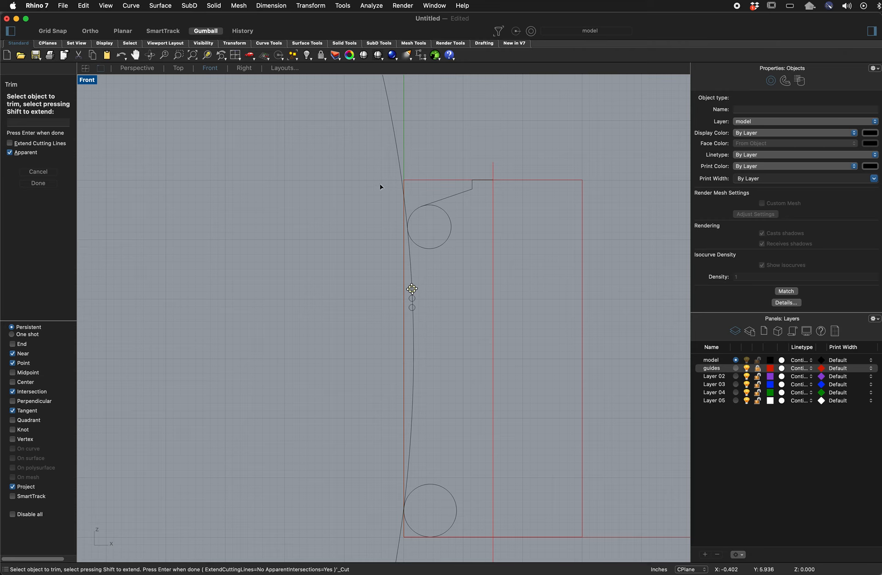
pyautogui.press('Escape')
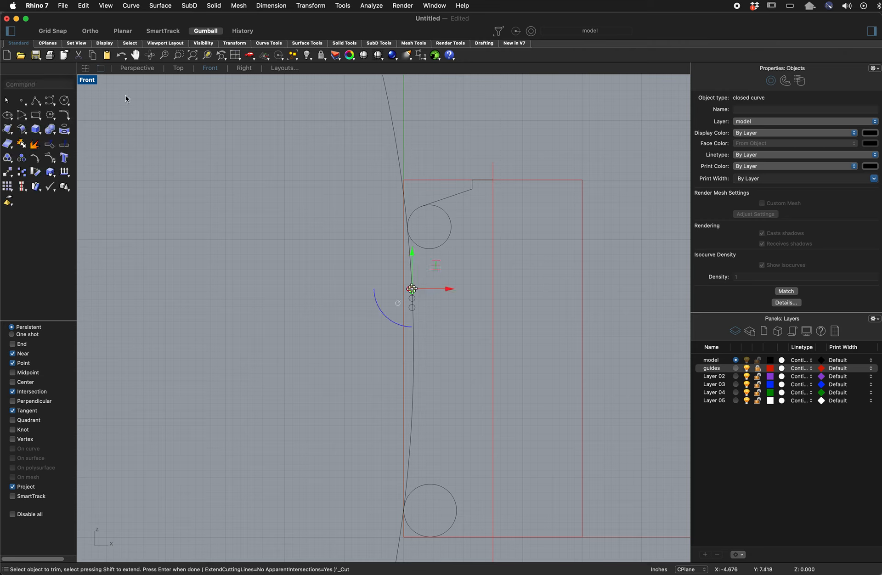
pyautogui.press('Escape')
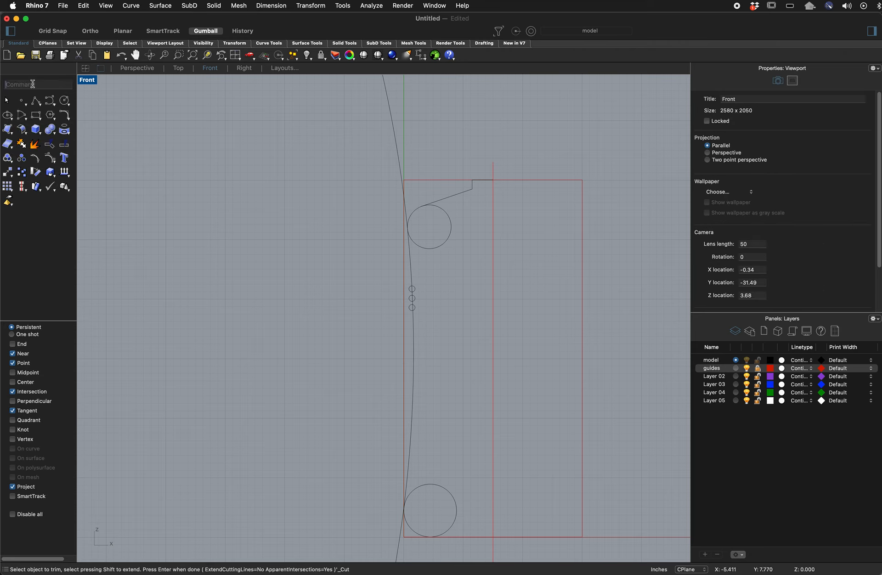
# - Trim away the inner part of the upper circle, using all the profile circles and polylines as cutting objects
pyautogui.click(33, 84)
pyautogui.write('Trim')
pyautogui.press('Return')
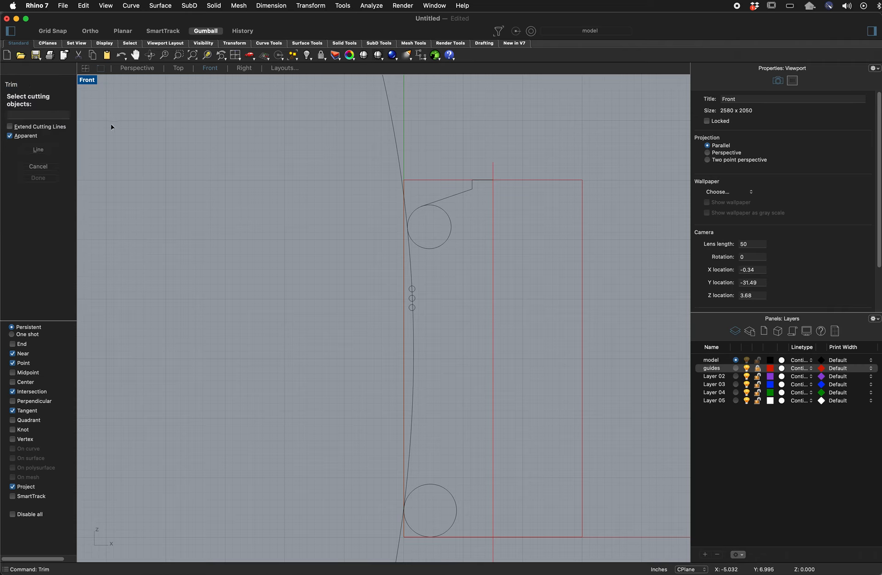
pyautogui.click(400, 165)
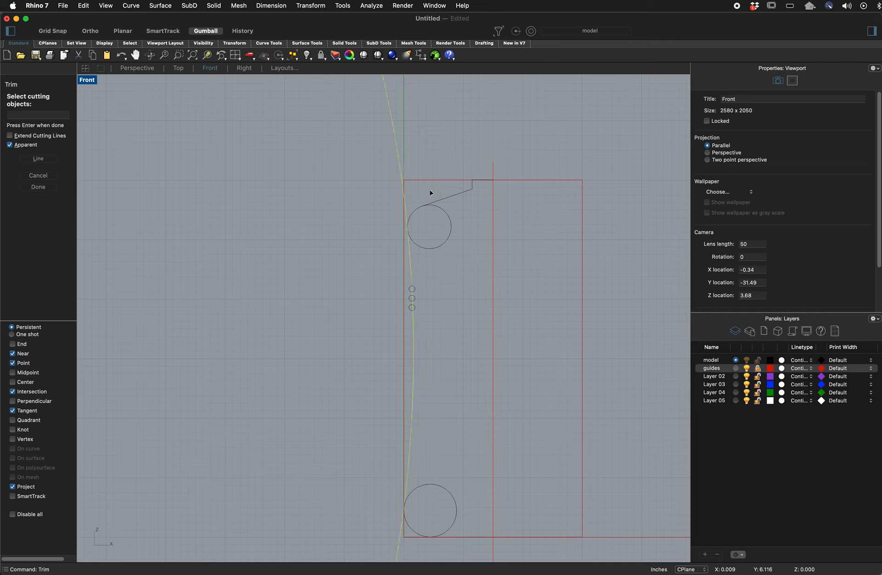
pyautogui.click(457, 195)
pyautogui.click(449, 215)
pyautogui.moveTo(352, 272); pyautogui.dragTo(434, 338)
pyautogui.moveTo(341, 464); pyautogui.dragTo(538, 554)
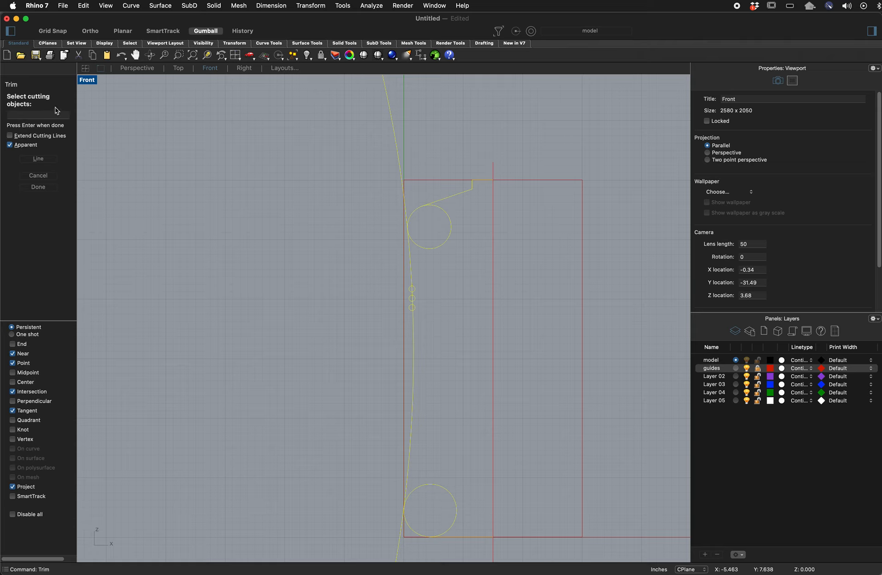
pyautogui.press('Return')
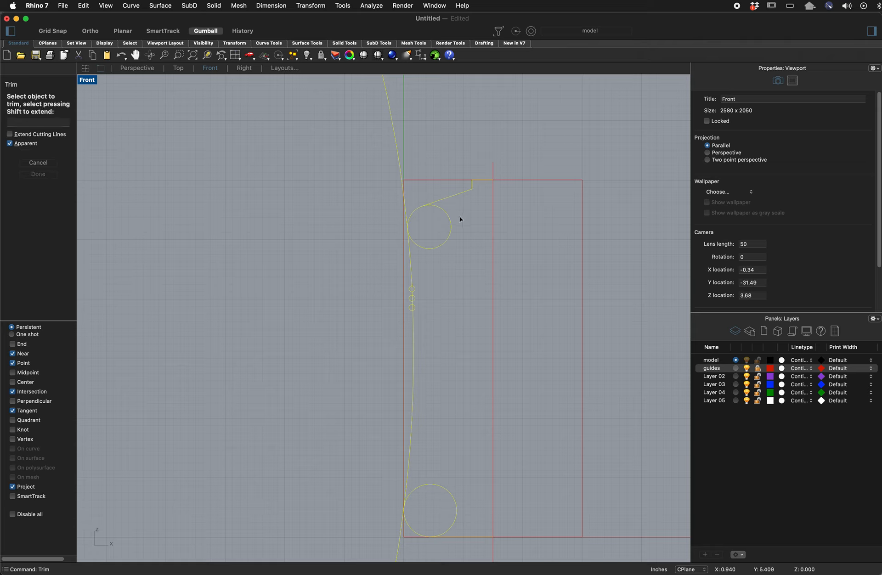
pyautogui.click(450, 241)
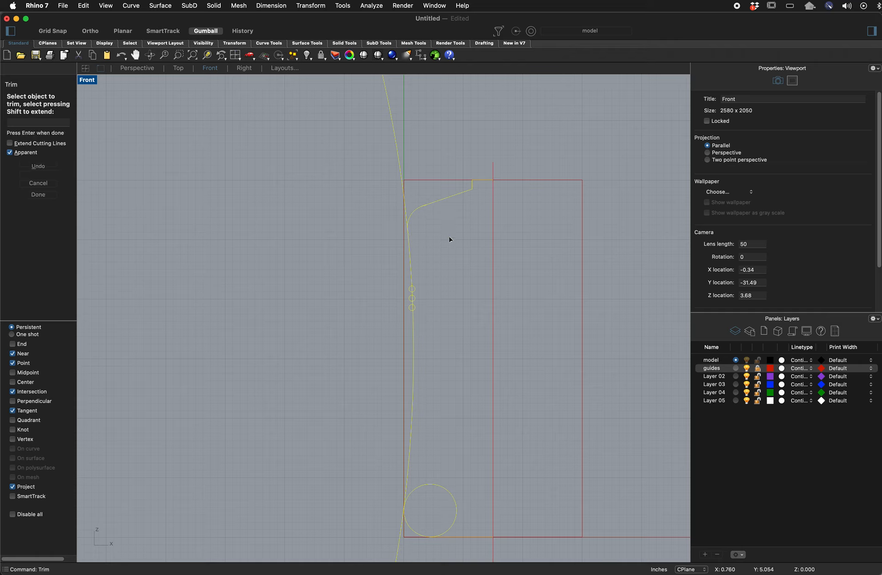
# - Try to trim the large arc above the guide rectangle and below the lower circle, undoing each cut
pyautogui.click(399, 162)
pyautogui.press('super+z')
pyautogui.click(399, 539)
pyautogui.press('super+z')
pyautogui.press('Escape')
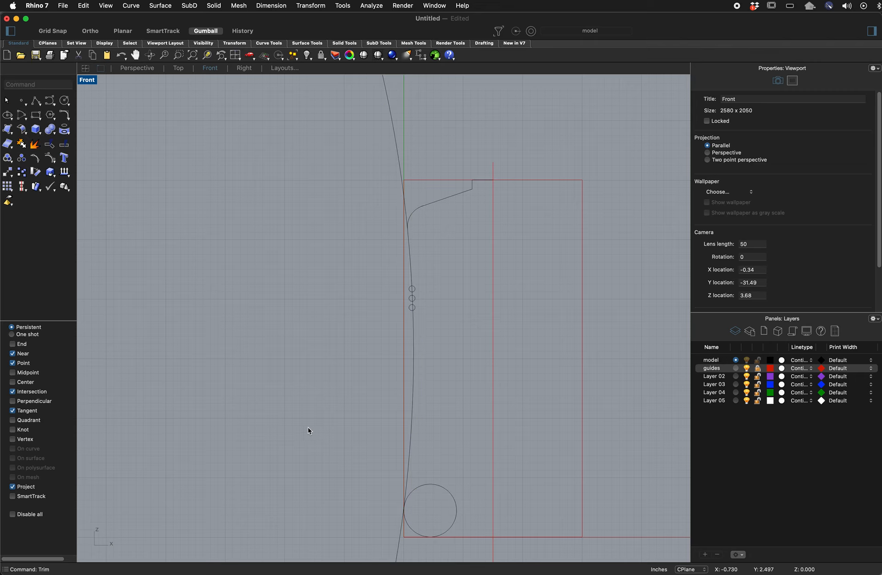
# - Examine how the large arc and the lower circle meet near the guide rectangle's lower left corner
pyautogui.press('space')
pyautogui.scroll(-3, 416, 523)
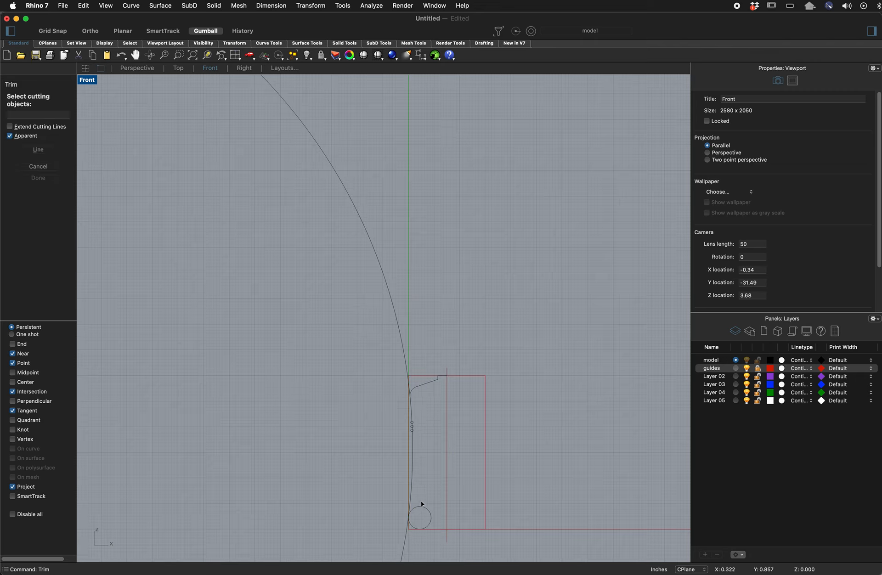
pyautogui.scroll(8, 403, 528)
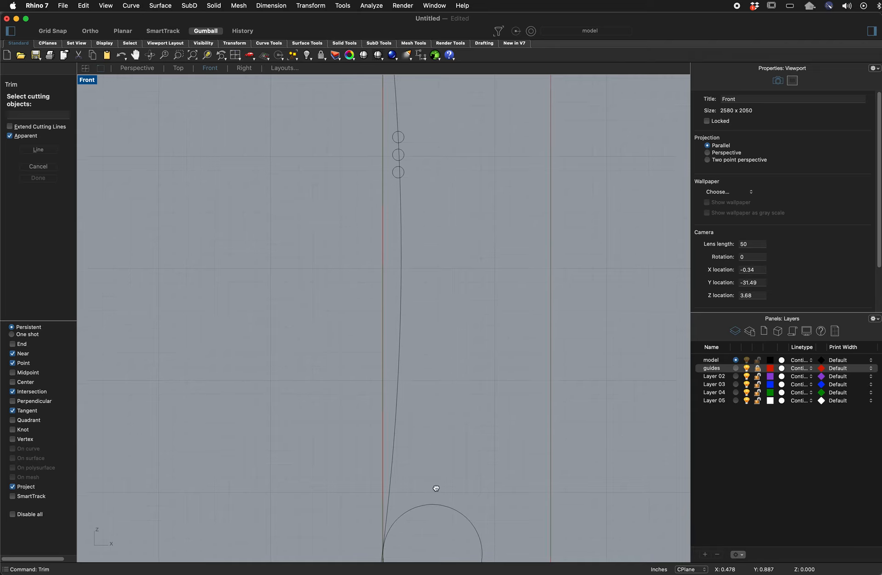
pyautogui.scroll(10, 435, 489)
pyautogui.scroll(3, 384, 380)
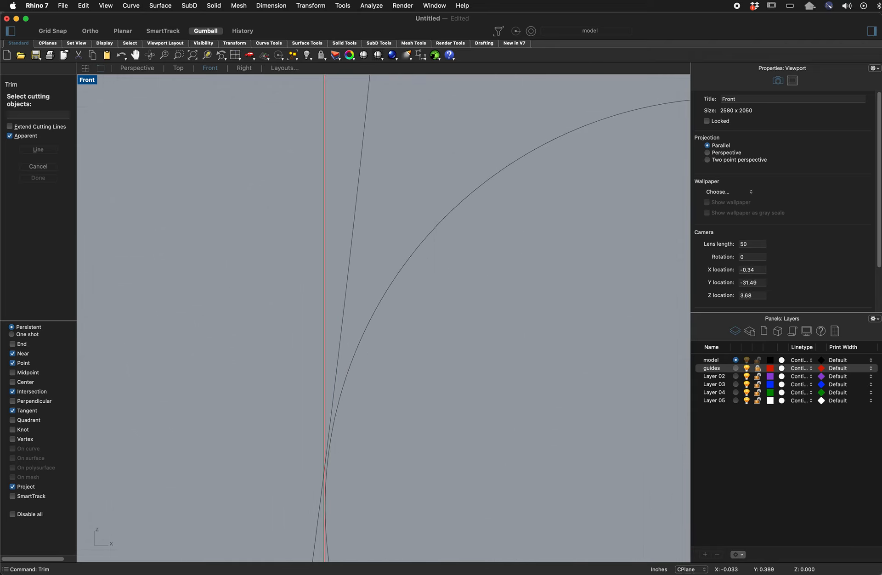
pyautogui.scroll(3, 328, 469)
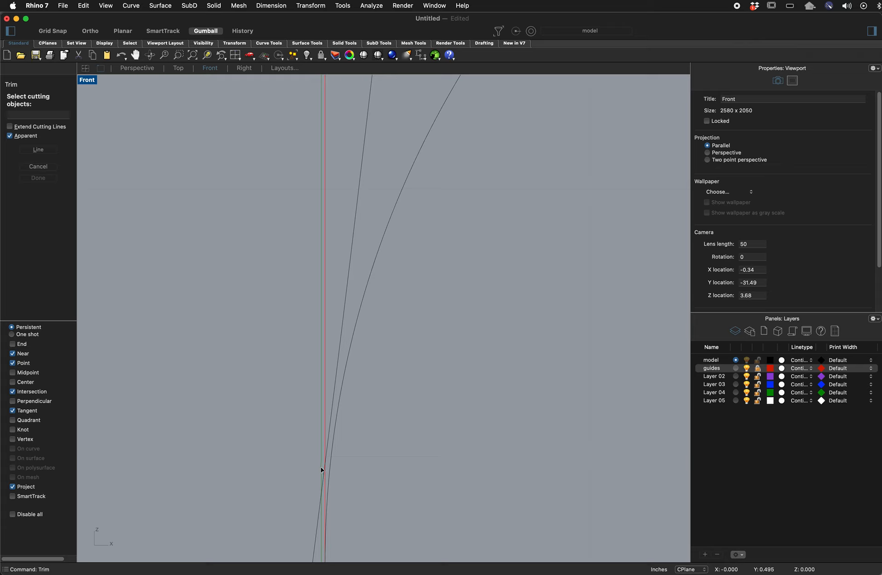
pyautogui.scroll(-1, 348, 471)
pyautogui.click(333, 444)
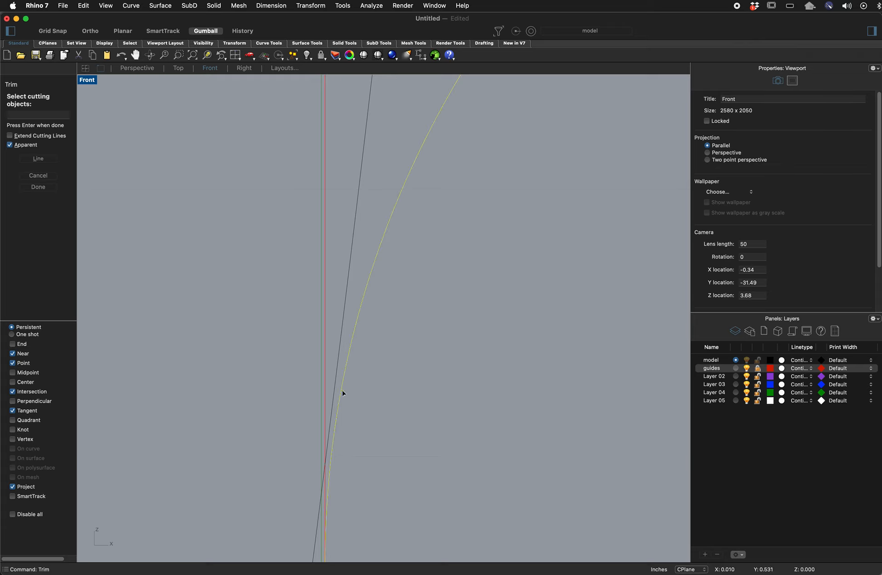
pyautogui.click(333, 422)
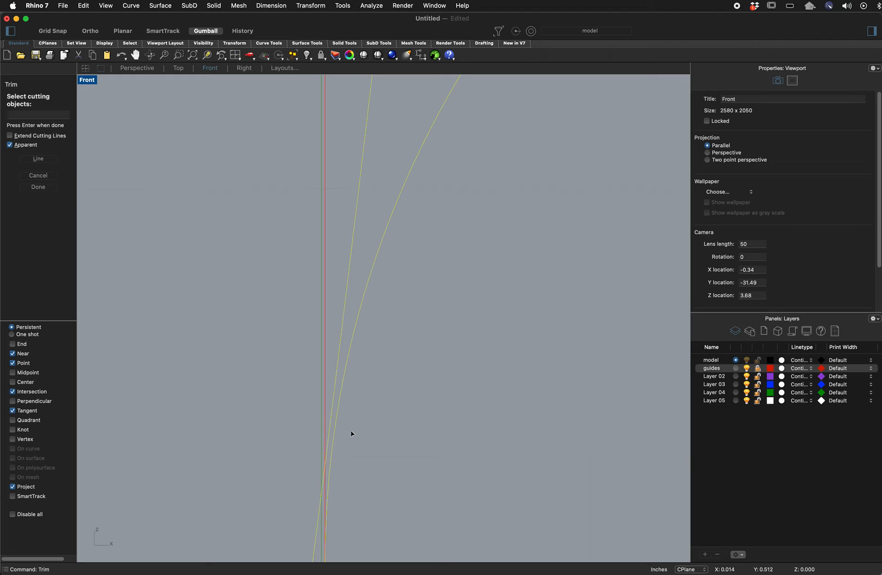
pyautogui.scroll(2, 354, 434)
pyautogui.scroll(5, 355, 434)
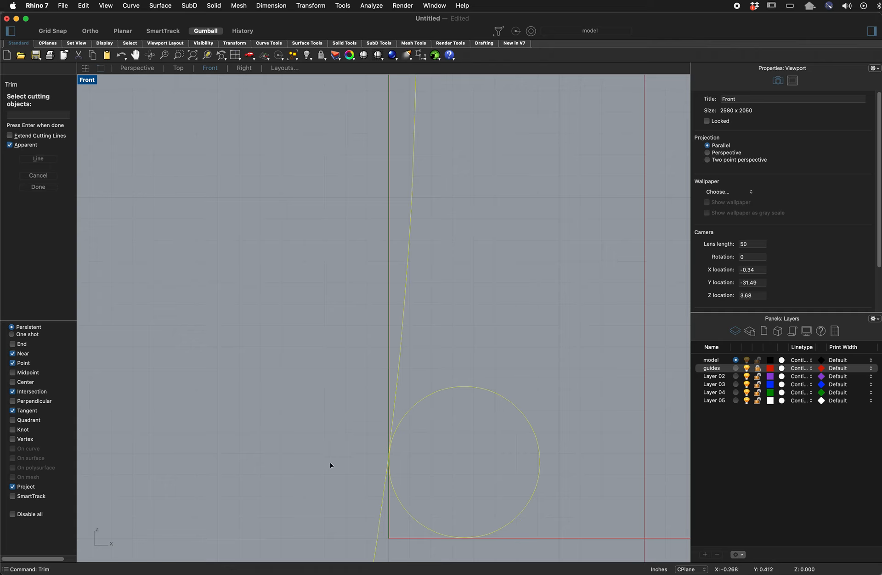
pyautogui.press('Escape')
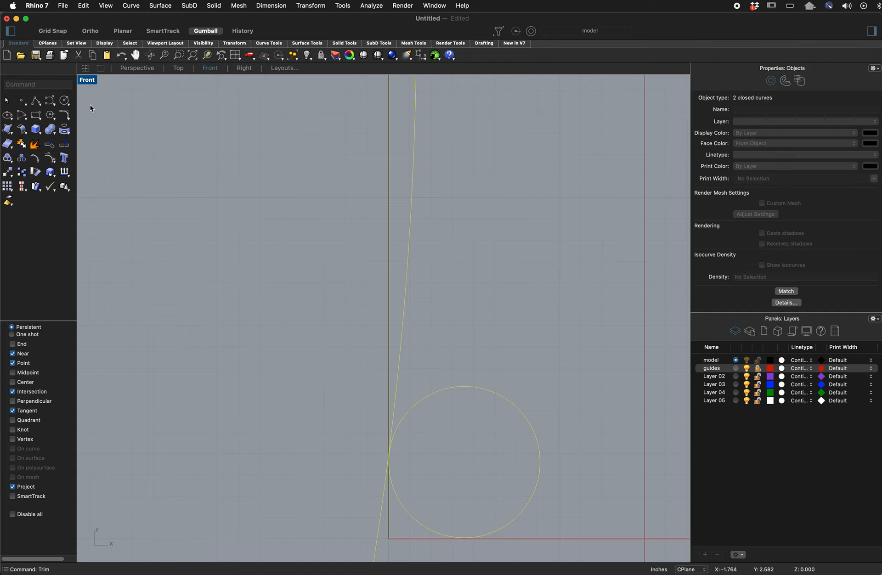
pyautogui.press('Escape')
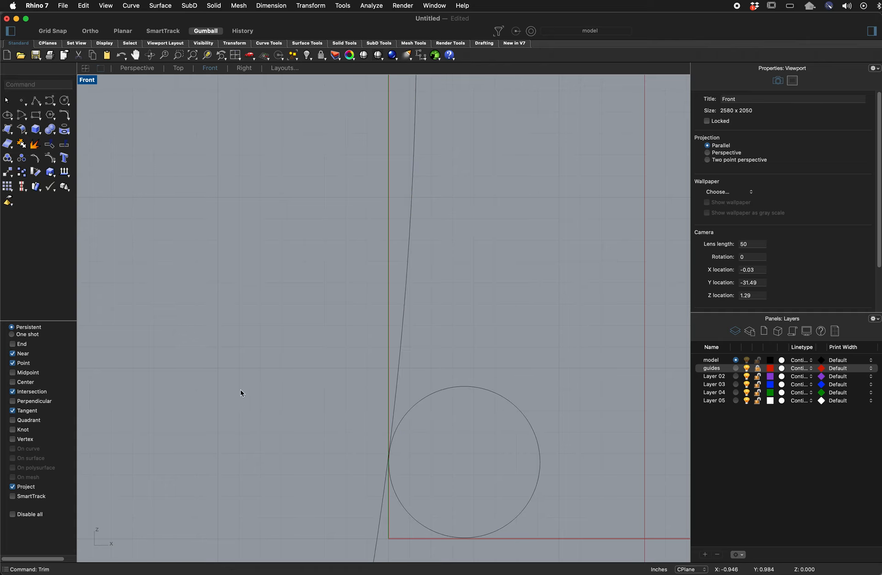
# - Nudge the lower circle slightly left so that it overlaps the large arc at the guide rectangle's left edge
pyautogui.click(415, 521)
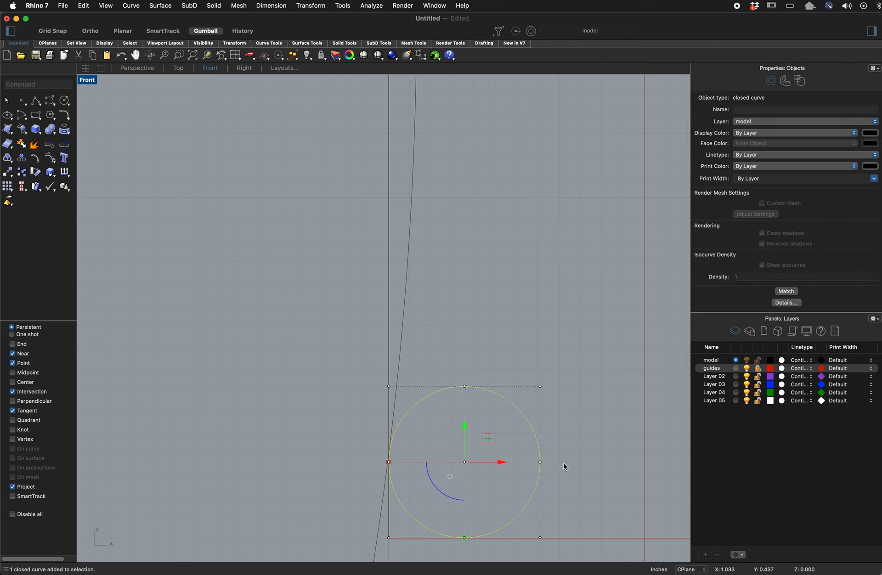
pyautogui.scroll(-3, 360, 473)
pyautogui.scroll(5, 414, 464)
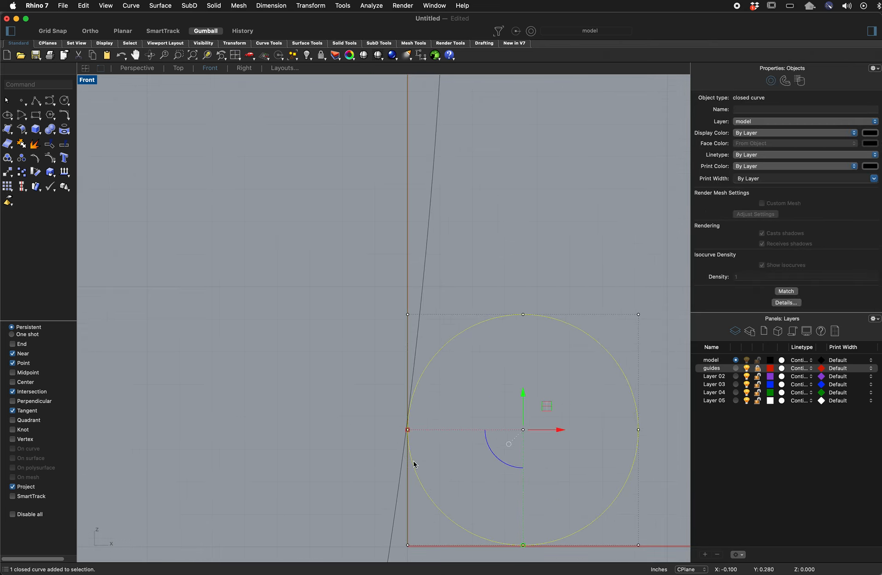
pyautogui.scroll(5, 555, 427)
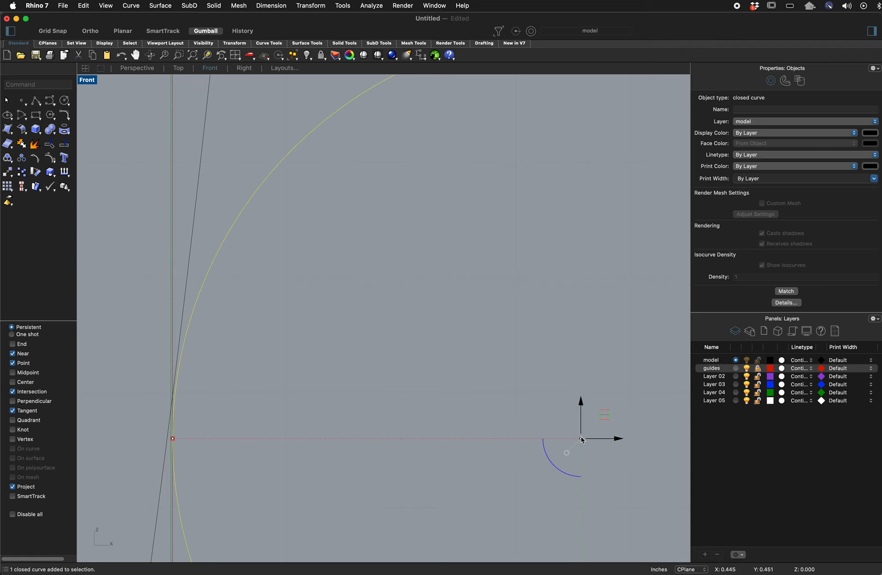
pyautogui.moveTo(597, 440); pyautogui.dragTo(598, 440)
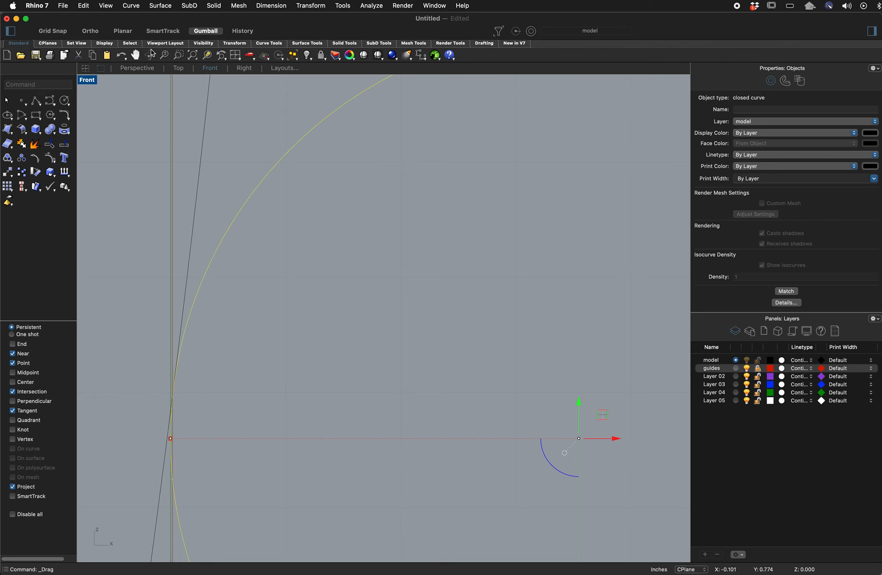
pyautogui.scroll(10, 298, 235)
pyautogui.scroll(-12, 354, 278)
pyautogui.scroll(-5, 492, 345)
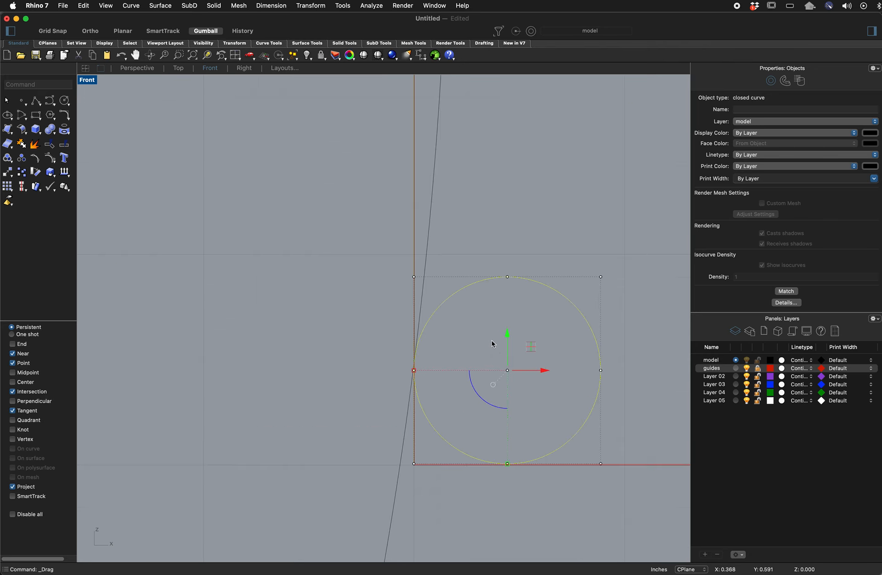
pyautogui.scroll(10, 488, 332)
pyautogui.scroll(-3, 501, 227)
pyautogui.scroll(8, 526, 232)
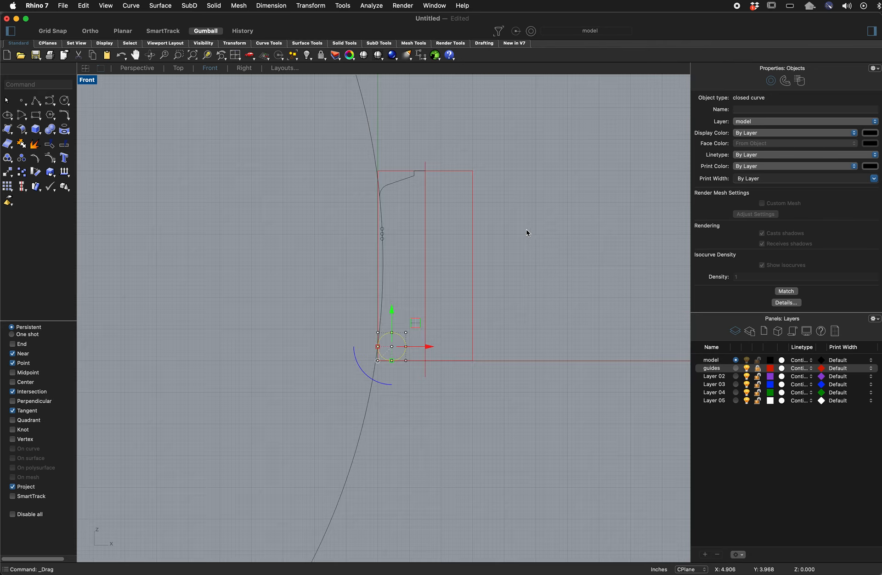
pyautogui.click(264, 180)
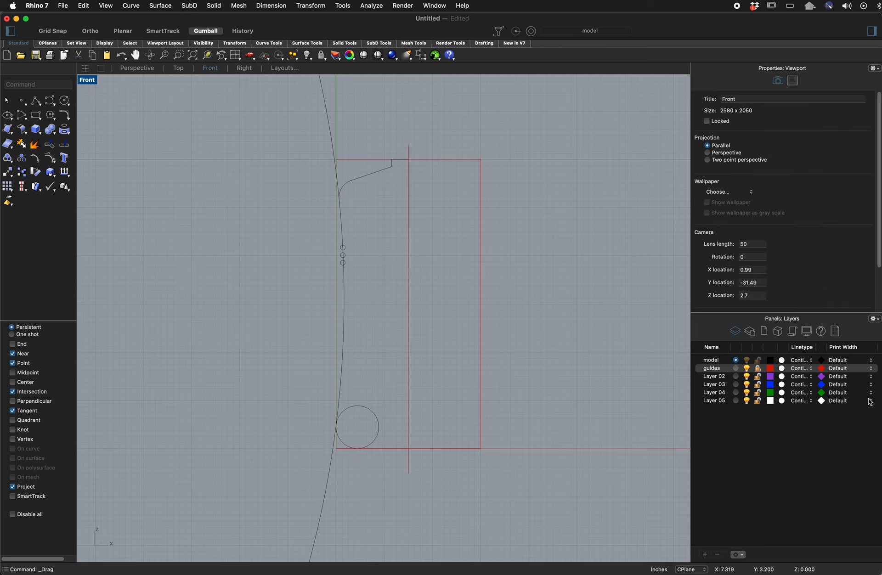
# - Trim away the large arc outside the profile, using all the profile curves and the arc itself as cutting objects
pyautogui.write('Trim')
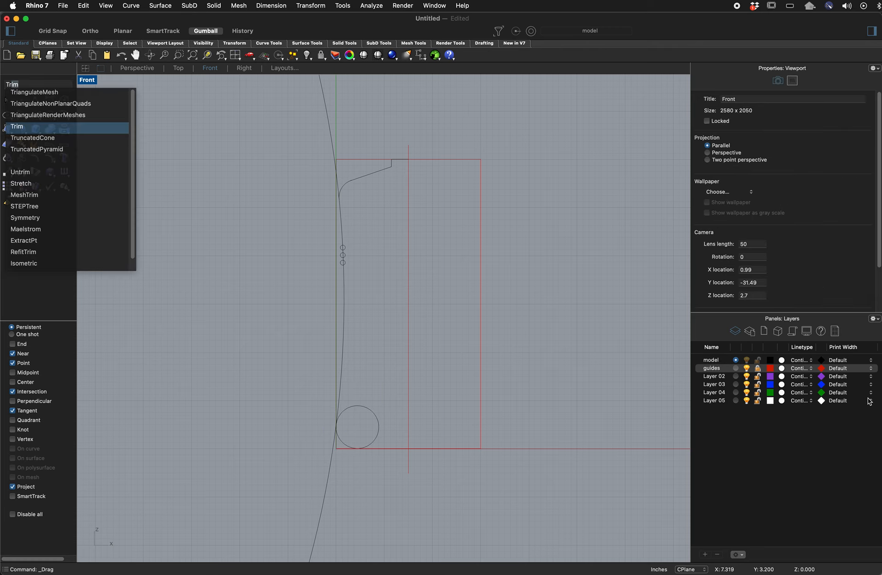
pyautogui.press('Return')
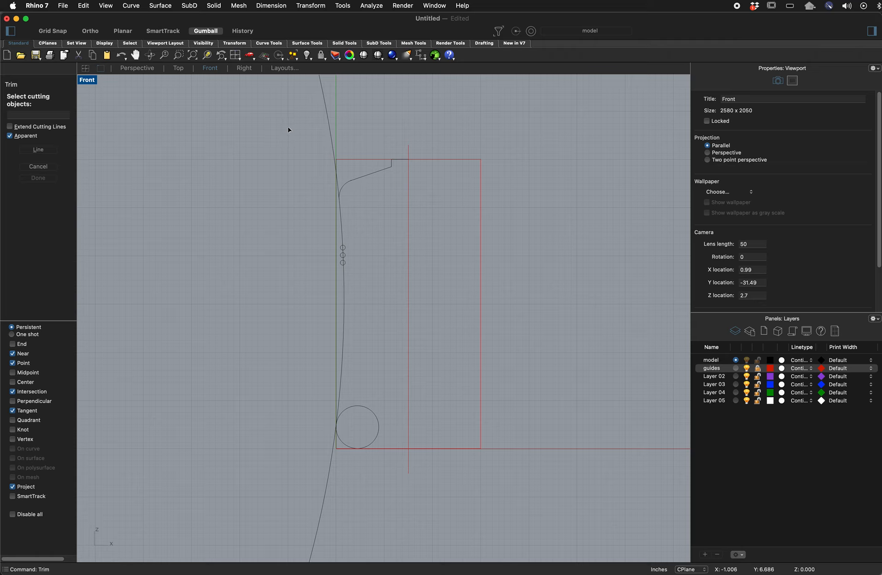
pyautogui.moveTo(289, 130); pyautogui.dragTo(466, 492)
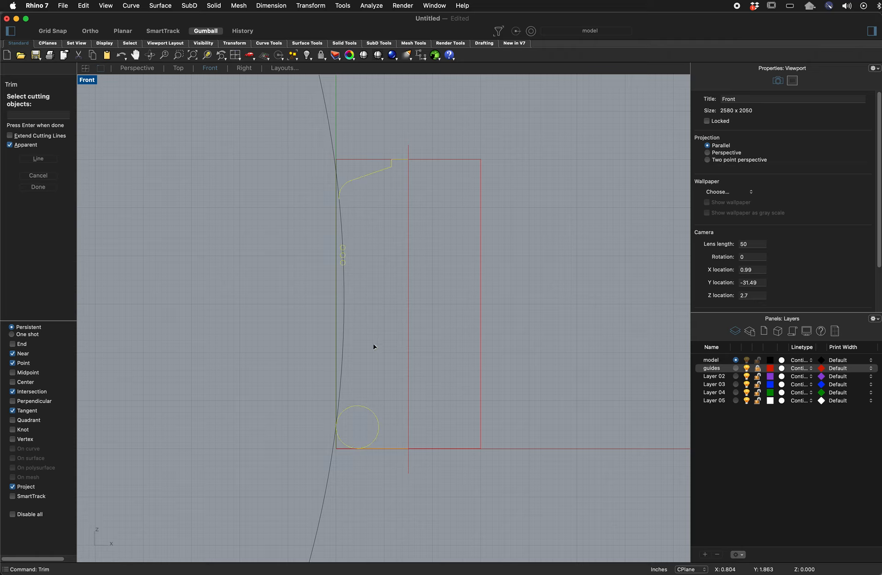
pyautogui.click(345, 342)
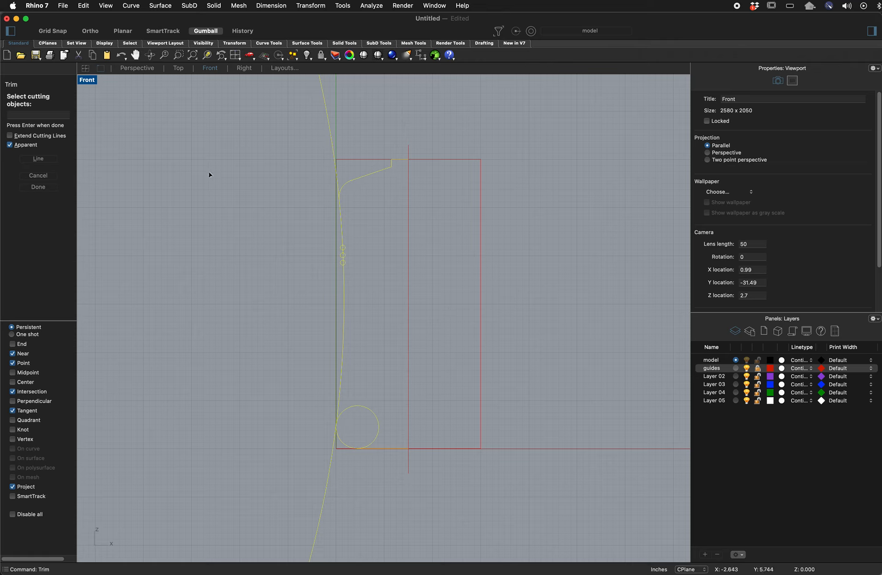
pyautogui.press('Return')
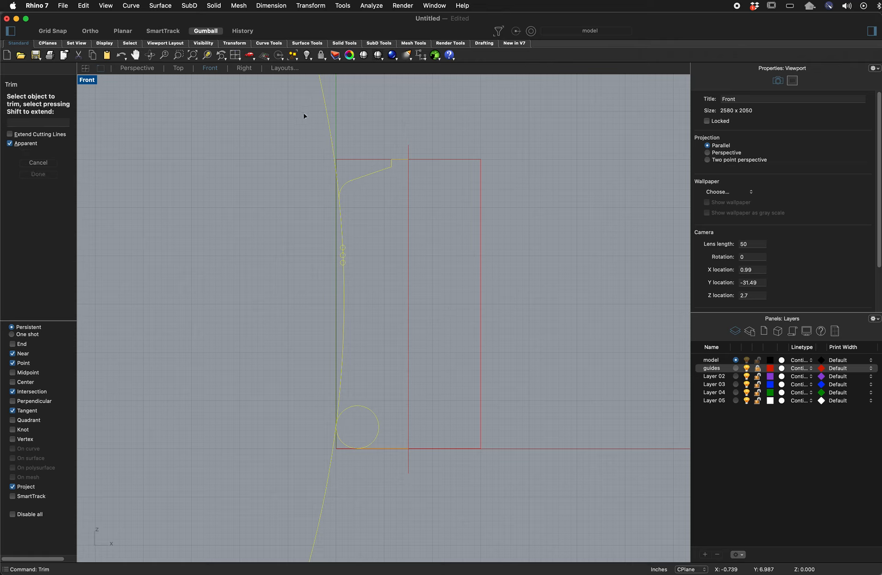
pyautogui.click(329, 134)
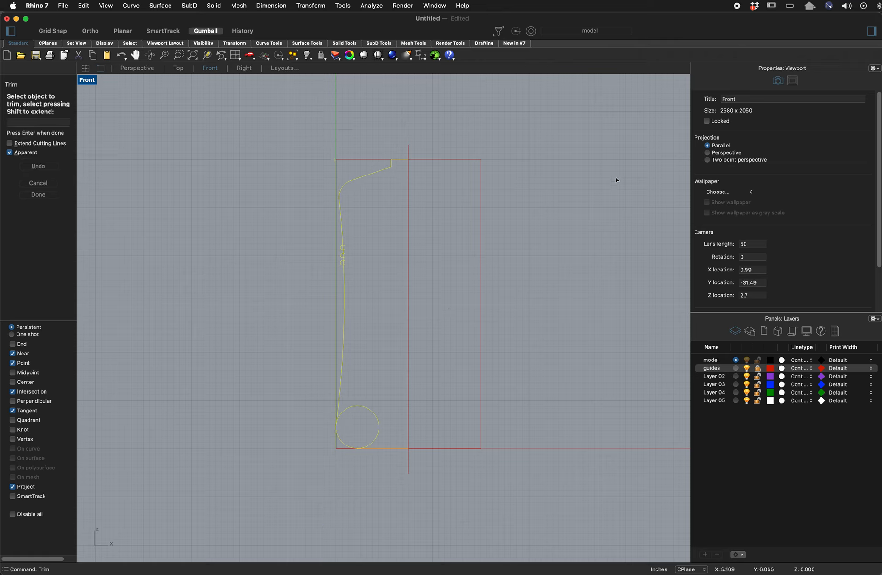
# - Trim the outer halves of the three small circles and the arc segments between their ends, leaving a row of three notches
pyautogui.click(378, 422)
pyautogui.press('super+z')
pyautogui.scroll(8, 362, 274)
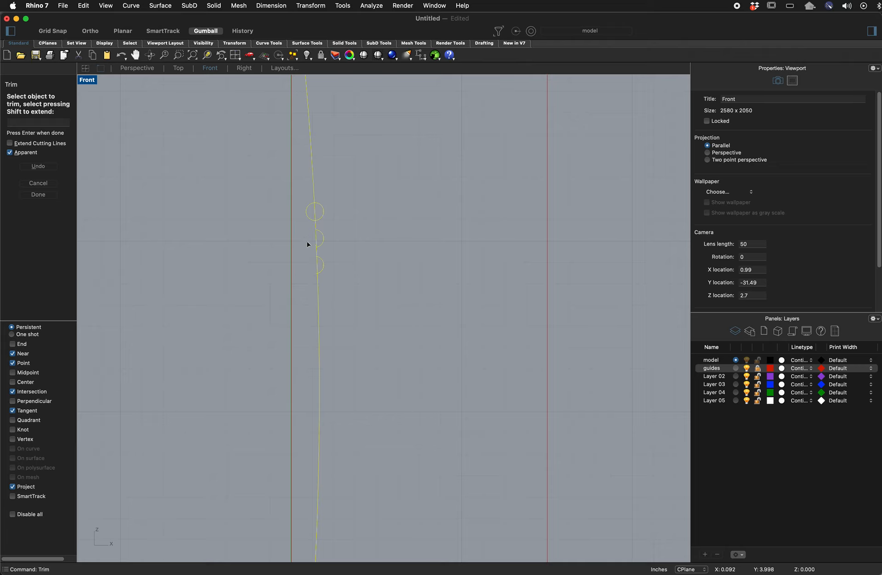
pyautogui.click(307, 218)
pyautogui.scroll(10, 417, 127)
pyautogui.scroll(-20, 404, 139)
pyautogui.scroll(8, 422, 124)
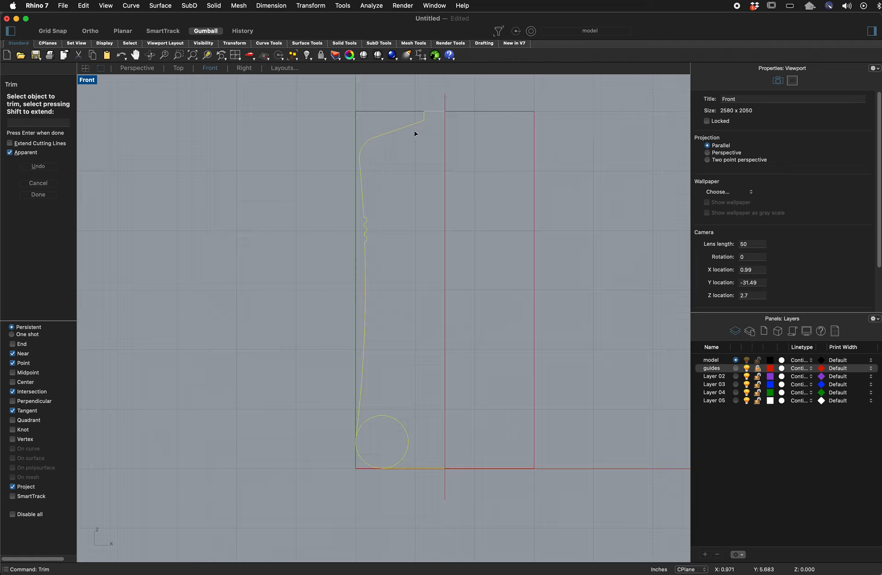
# - Finish trimming and move the horizontal base line straight up until it touches the bottom of the lower circle
pyautogui.scroll(4, 415, 134)
pyautogui.scroll(-5, 379, 464)
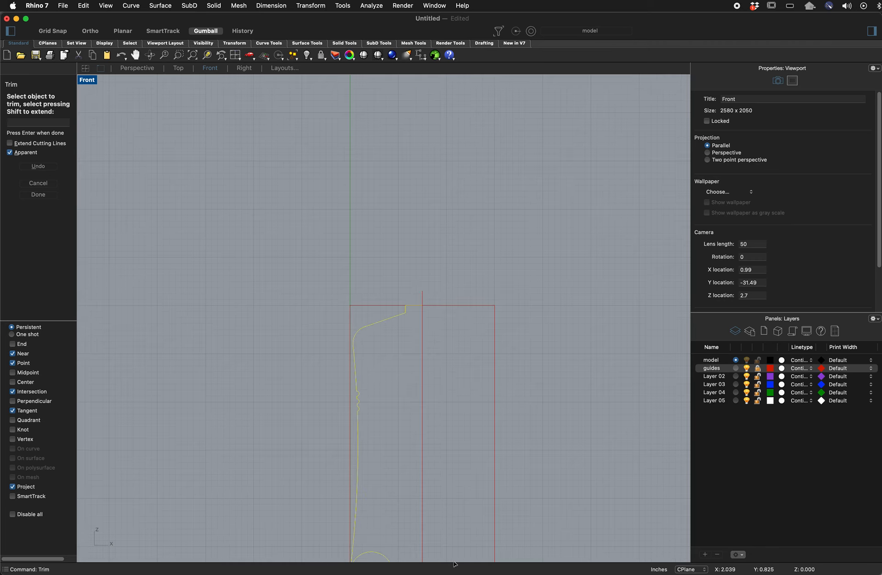
pyautogui.scroll(-2, 407, 559)
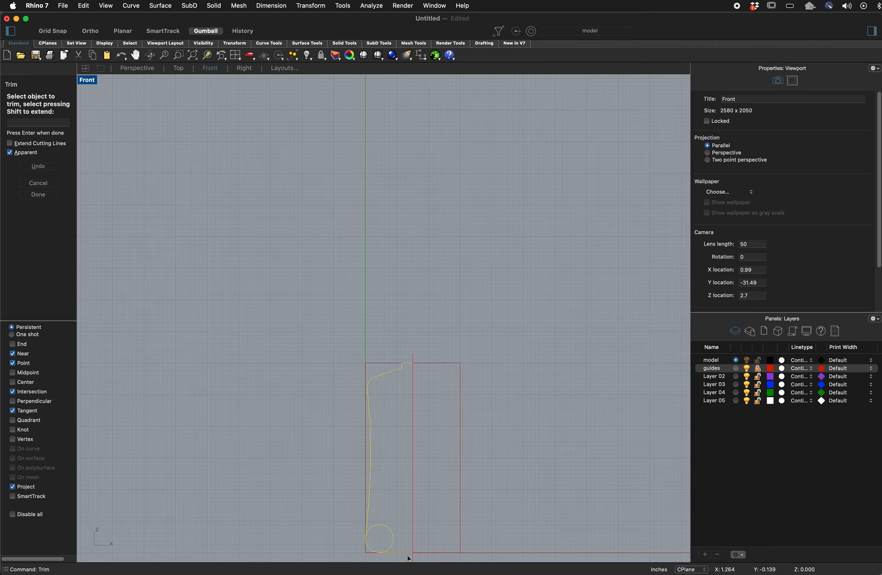
pyautogui.scroll(8, 388, 560)
pyautogui.scroll(10, 361, 558)
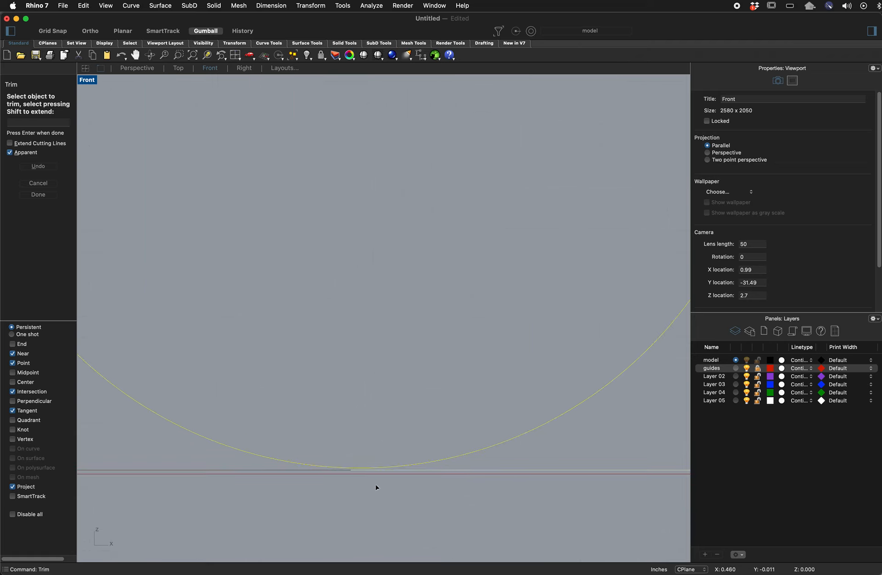
pyautogui.press('Return')
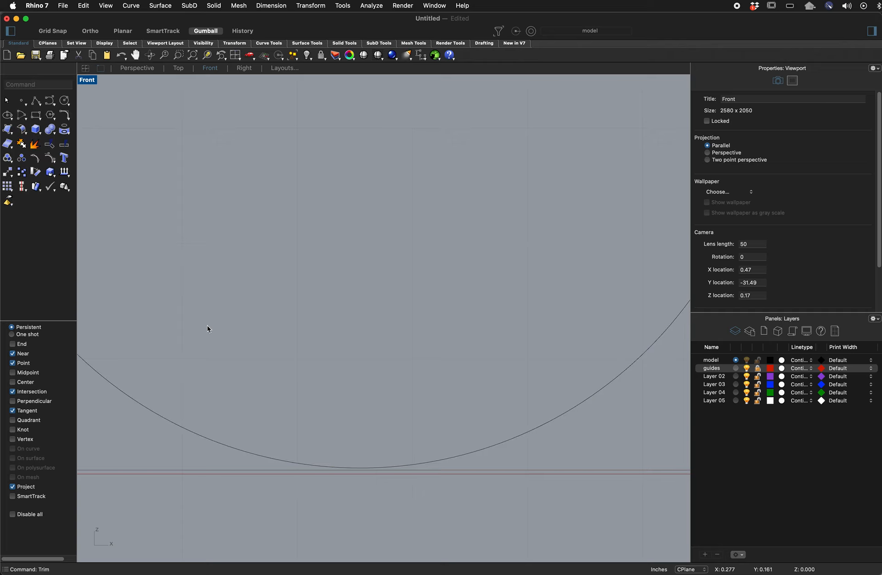
pyautogui.click(476, 470)
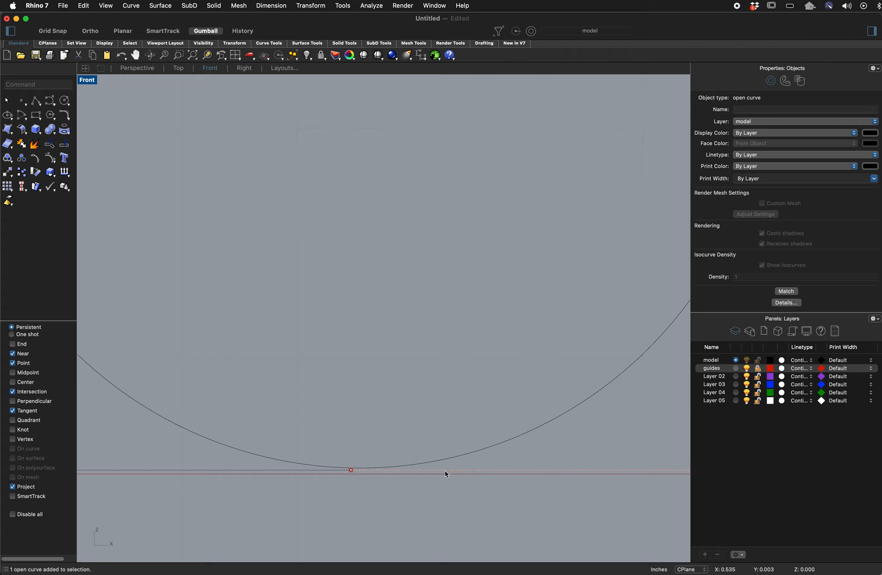
pyautogui.keyDown('shift'); pyautogui.moveTo(445, 470); pyautogui.dragTo(445, 468); pyautogui.keyUp('shift')
pyautogui.scroll(10, 350, 462)
pyautogui.scroll(10, 401, 484)
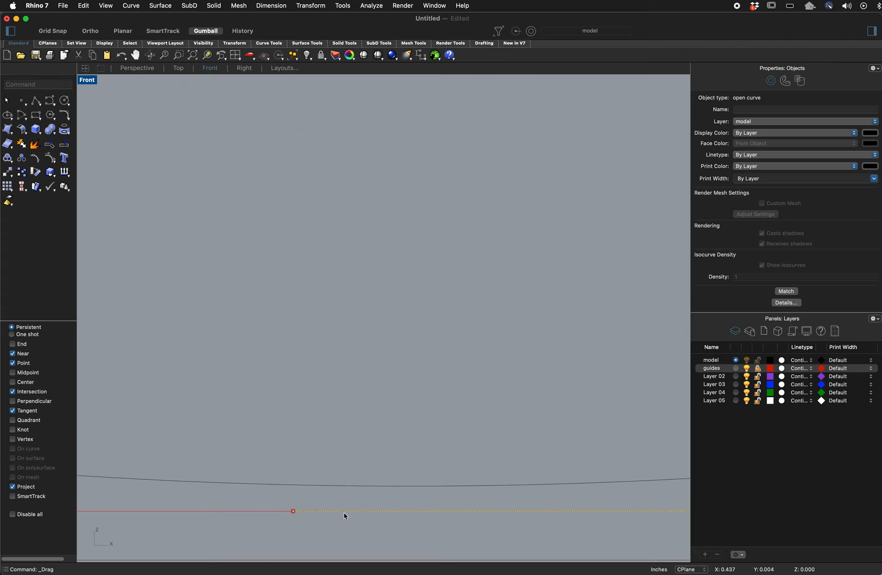
pyautogui.keyDown('shift'); pyautogui.moveTo(342, 512); pyautogui.dragTo(346, 488); pyautogui.keyUp('shift')
pyautogui.scroll(-15, 352, 506)
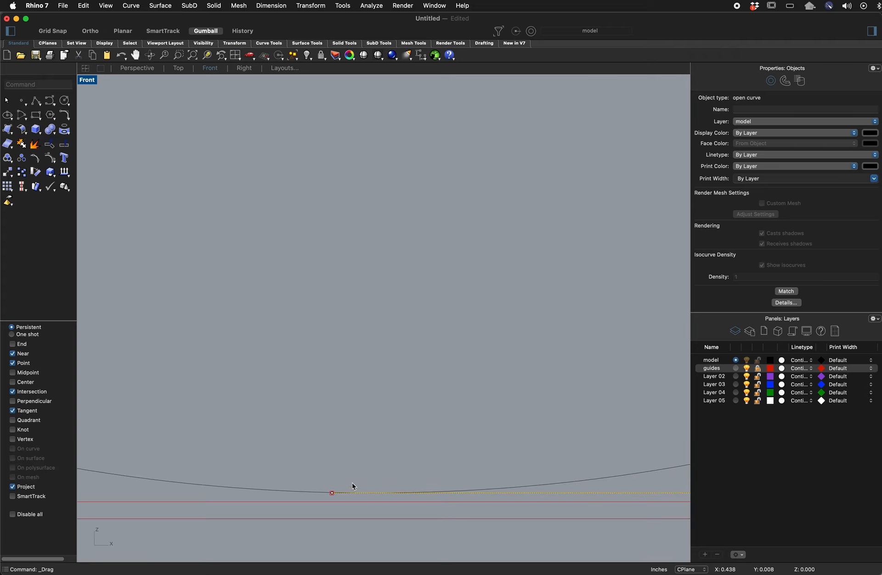
# - Try to trim the large arc with the lower circle as the cutting object, then undo the cut
pyautogui.scroll(10, 258, 370)
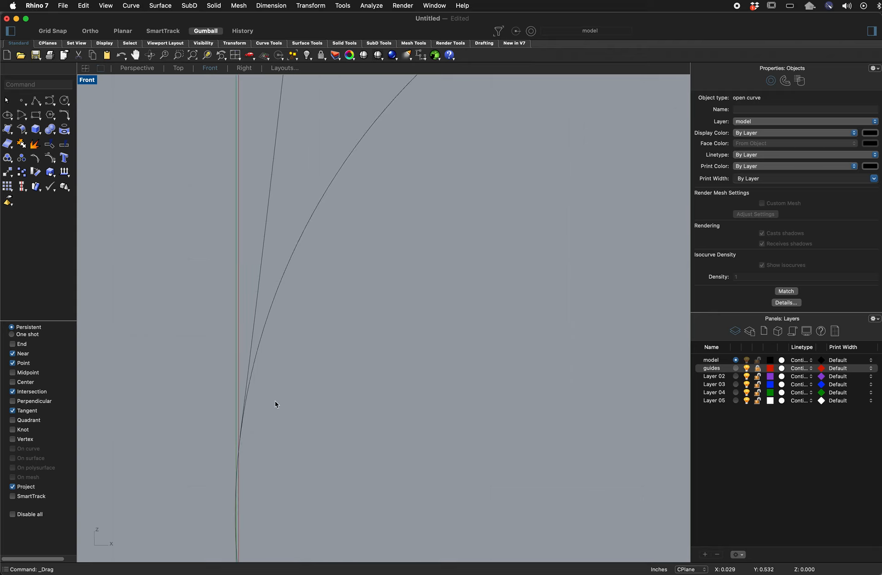
pyautogui.click(257, 358)
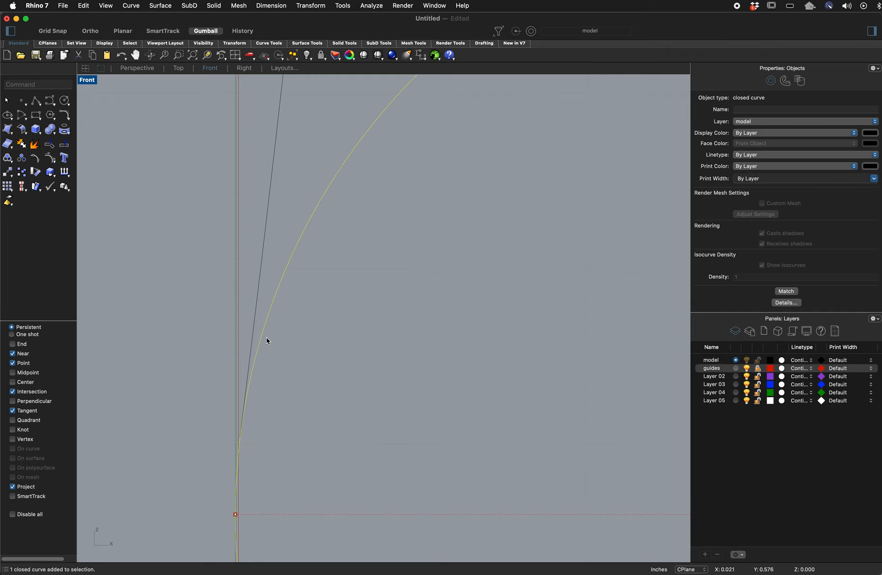
pyautogui.click(39, 84)
pyautogui.write('Trim')
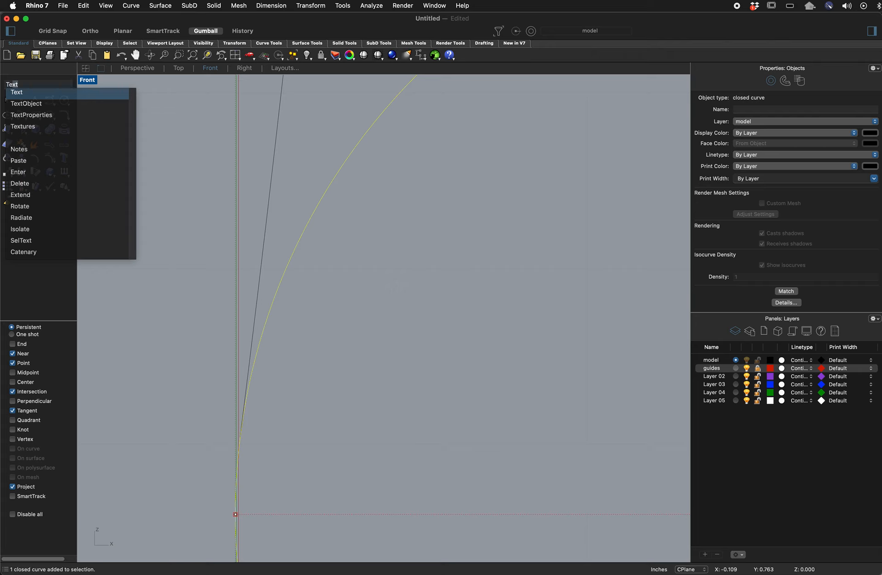
pyautogui.press('Return')
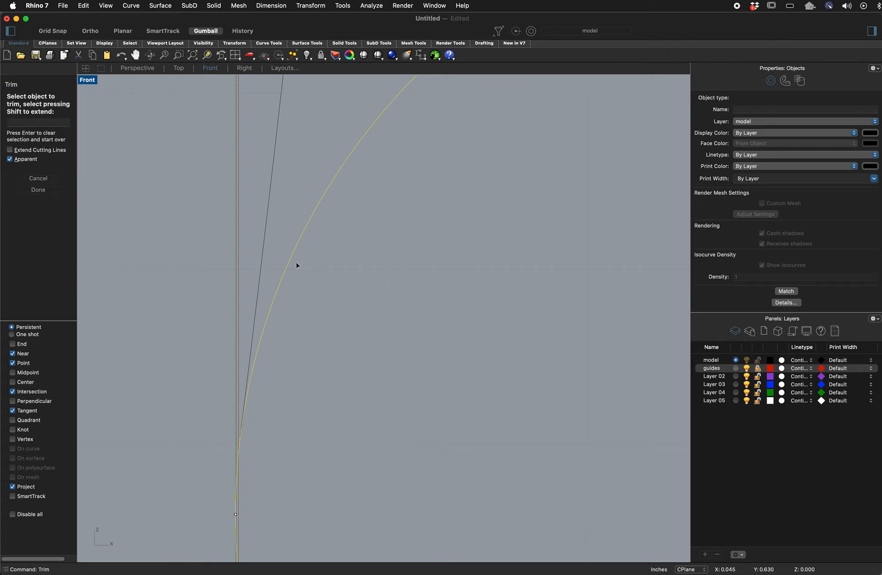
pyautogui.click(260, 278)
pyautogui.press('super+z')
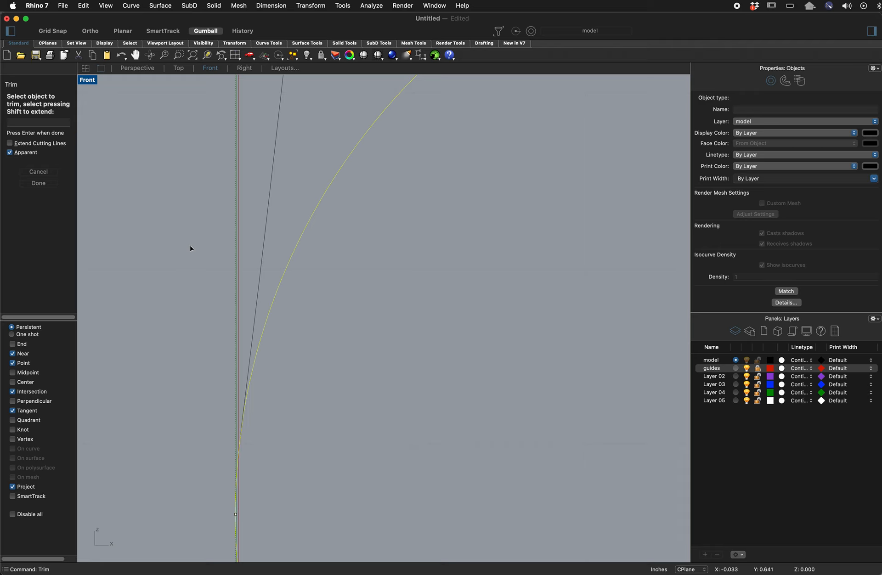
pyautogui.press('Return')
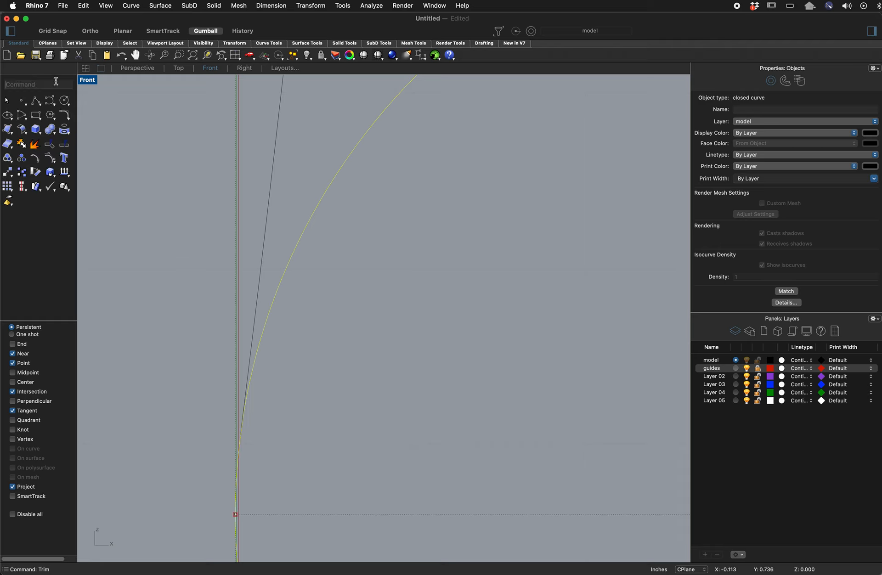
pyautogui.write('trim')
pyautogui.press('Return')
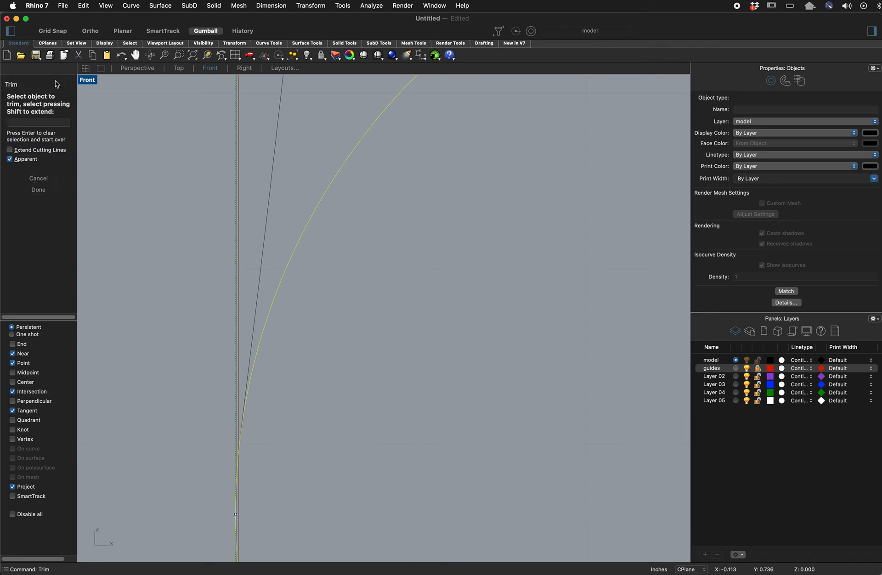
pyautogui.press('Return')
pyautogui.click(273, 170)
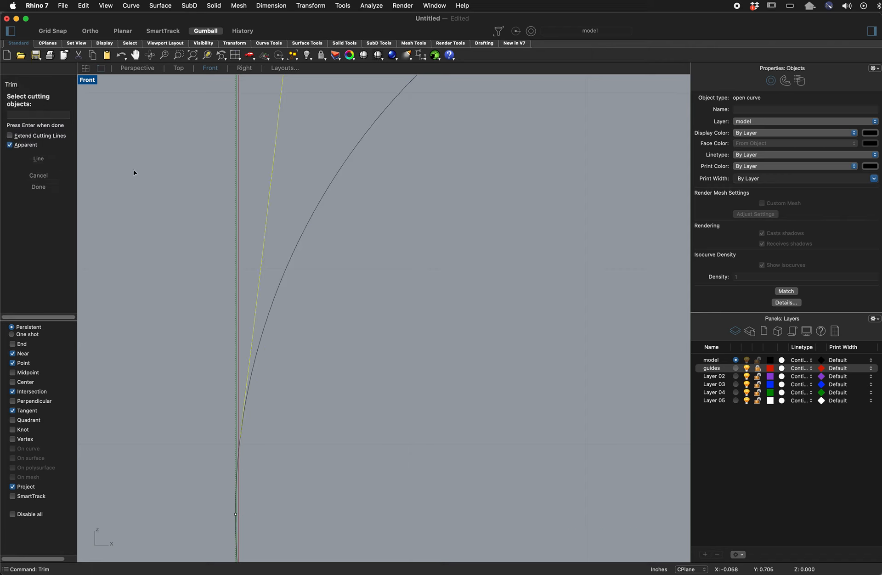
pyautogui.press('Escape')
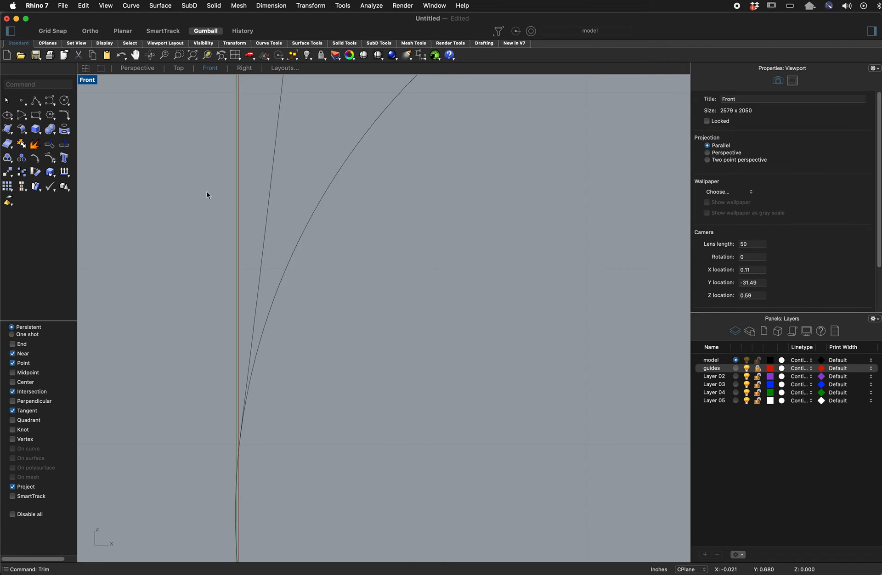
# - Trim away the inner part of the lower circle, using all the profile curves as cutting objects, leaving the rounded bottom corner
pyautogui.click(53, 84)
pyautogui.write('Trim')
pyautogui.press('Return')
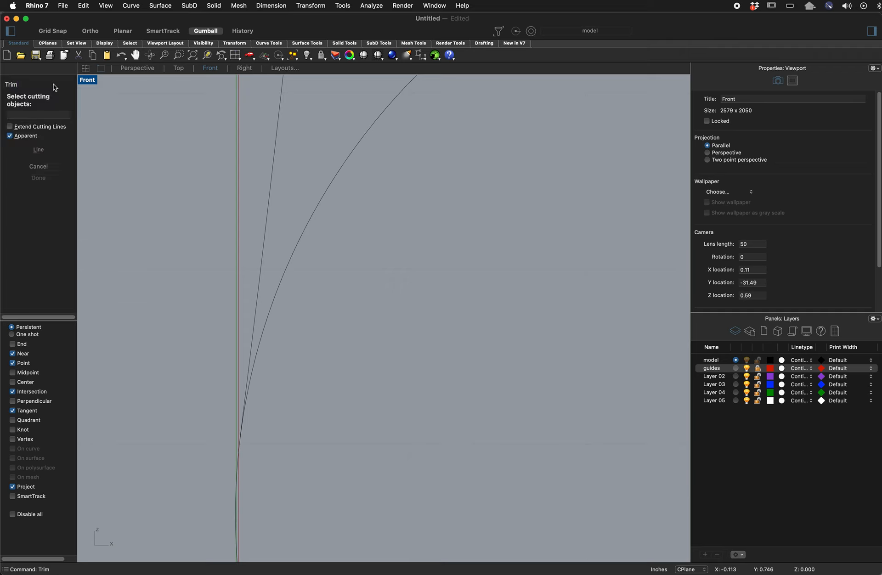
pyautogui.scroll(-10, 267, 260)
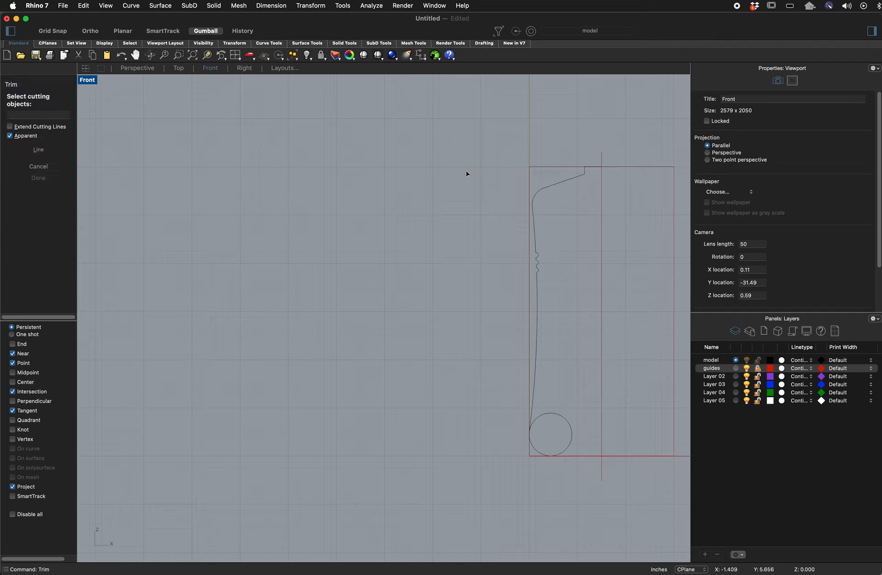
pyautogui.moveTo(471, 144); pyautogui.dragTo(674, 506)
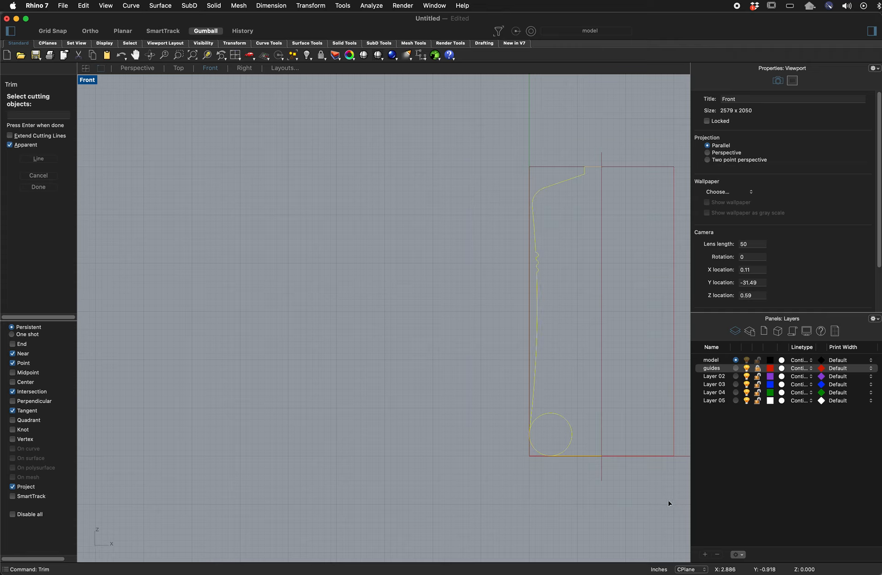
pyautogui.scroll(5, 557, 473)
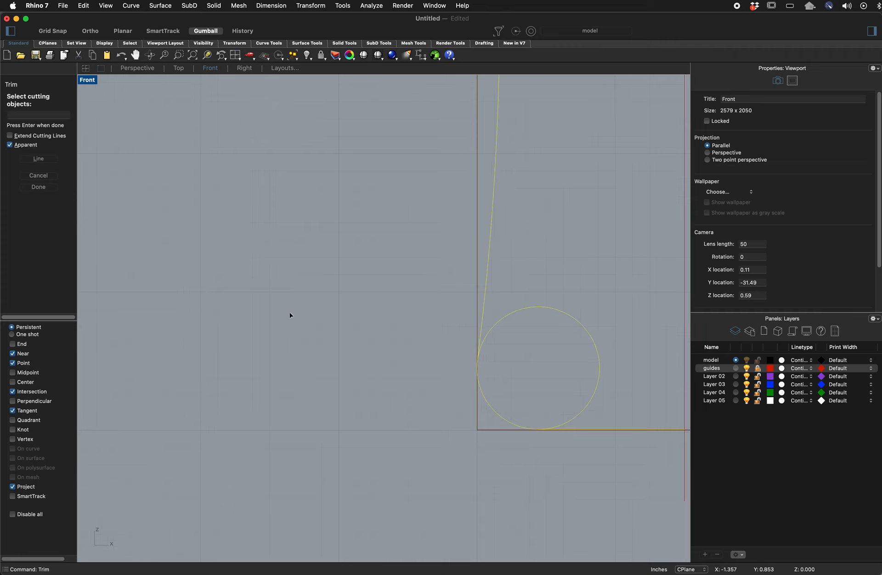
pyautogui.press('Return')
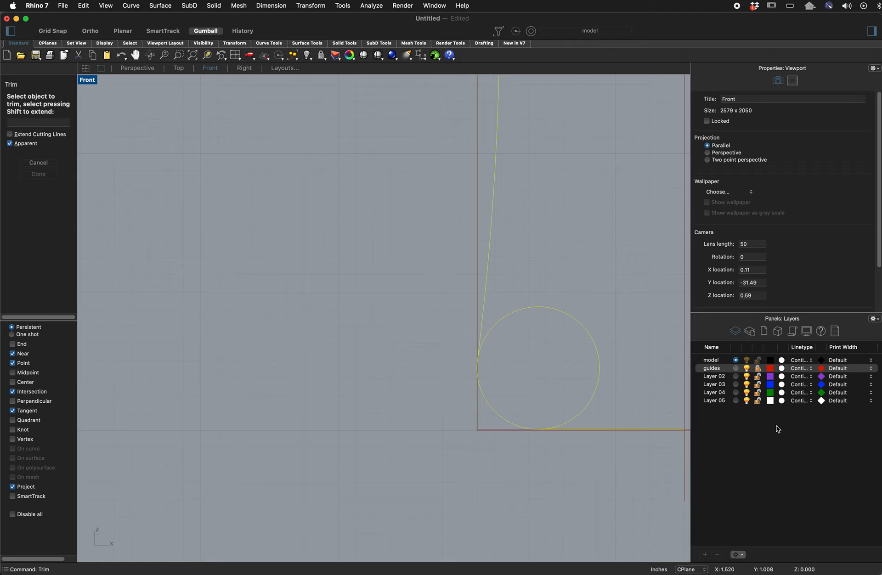
pyautogui.click(592, 399)
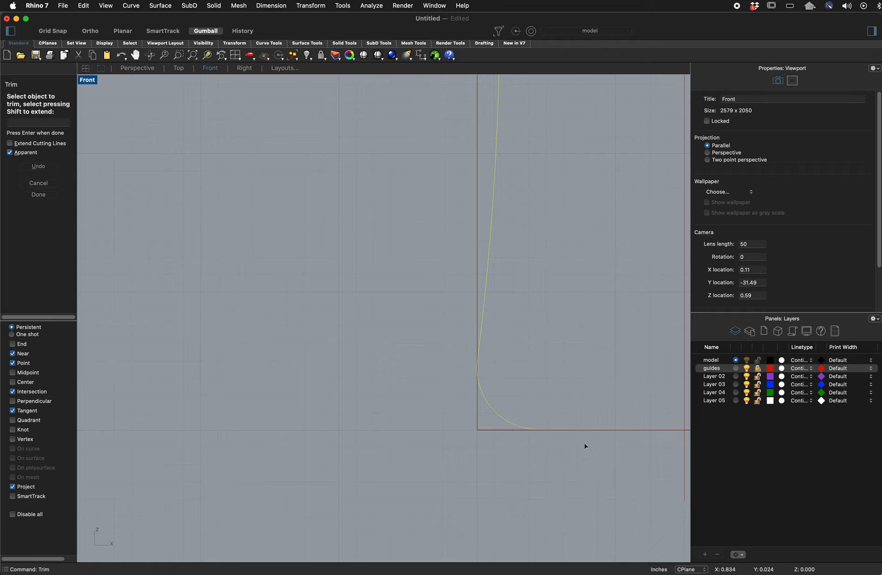
# - Trim the short overhang of the base line where it passes the end of the bottom corner arc
pyautogui.scroll(10, 586, 446)
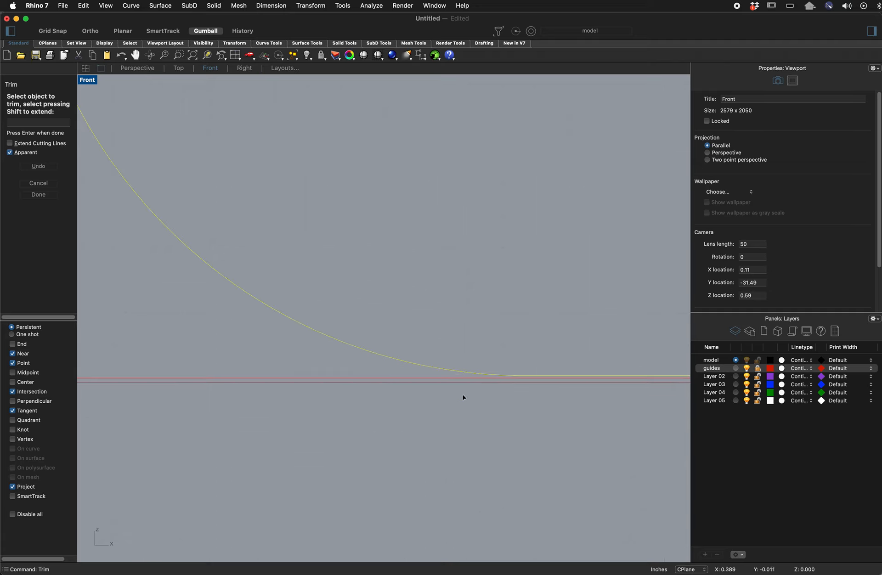
pyautogui.scroll(3, 464, 393)
pyautogui.scroll(4, 618, 371)
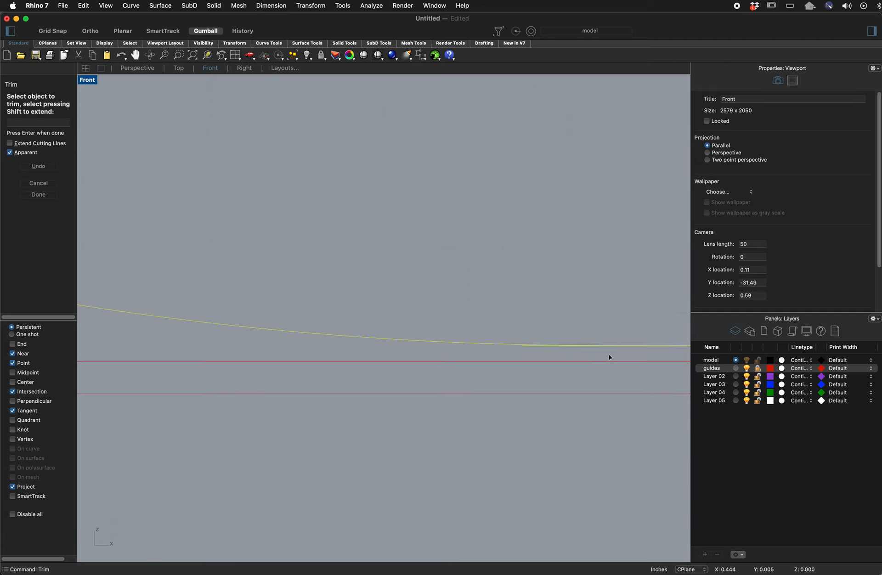
pyautogui.scroll(3, 494, 348)
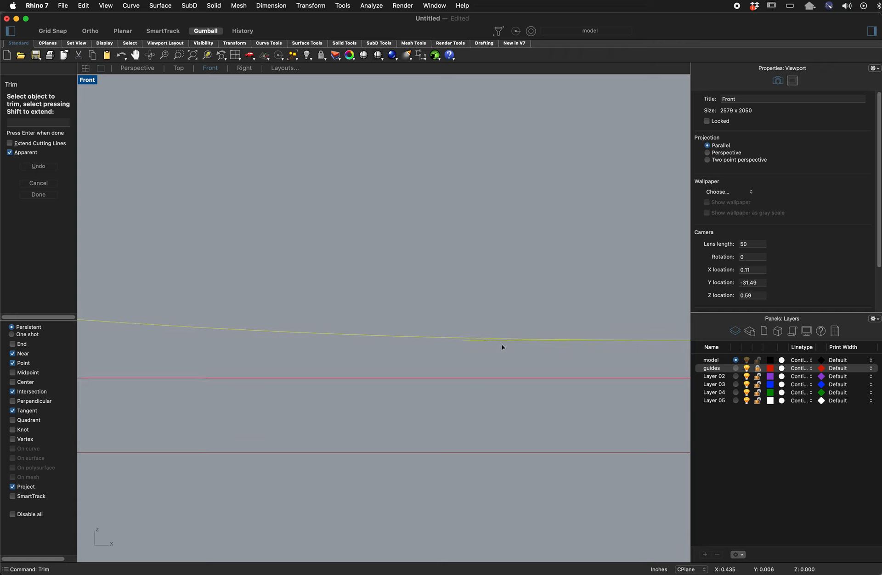
pyautogui.click(471, 340)
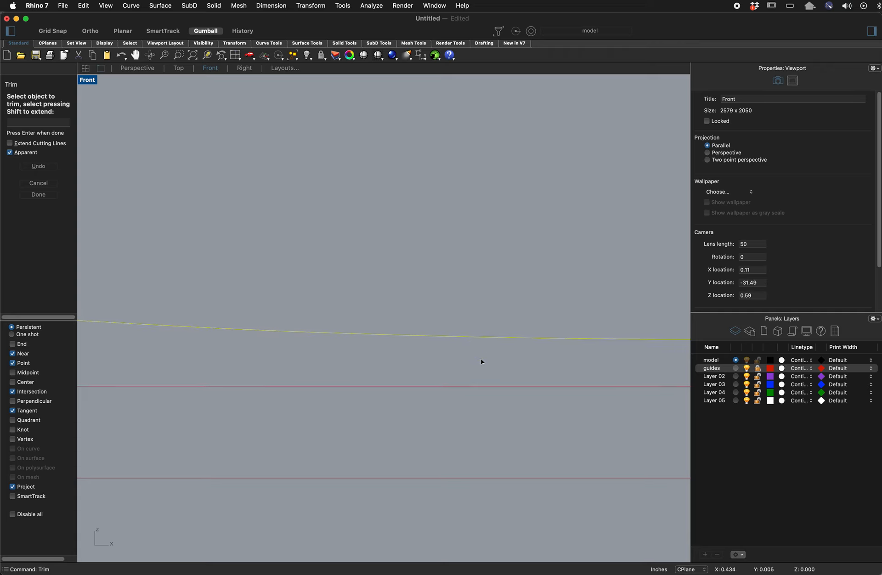
# - Examine where the bottom corner arc meets the base line and the side arc, and finish trimming
pyautogui.scroll(-5, 486, 363)
pyautogui.scroll(-2, 313, 195)
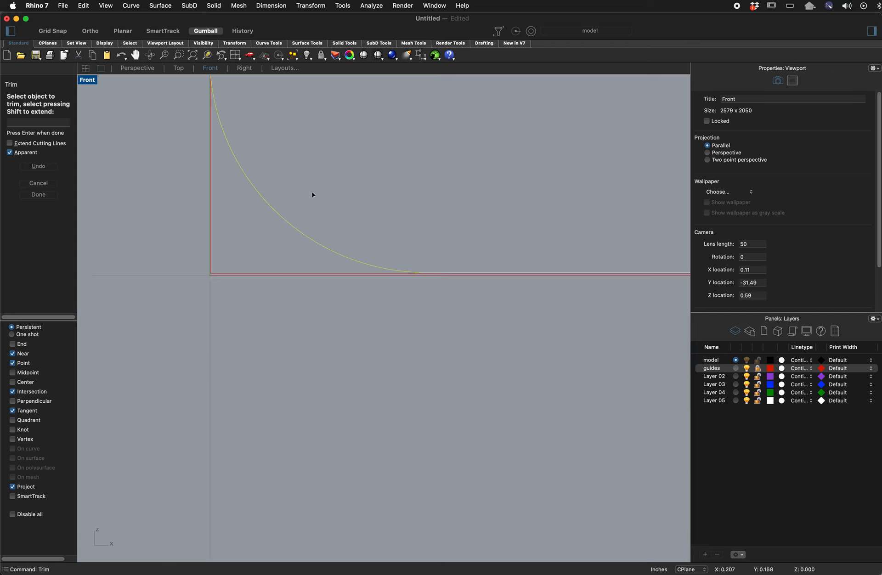
pyautogui.scroll(-3, 312, 195)
pyautogui.scroll(3, 338, 156)
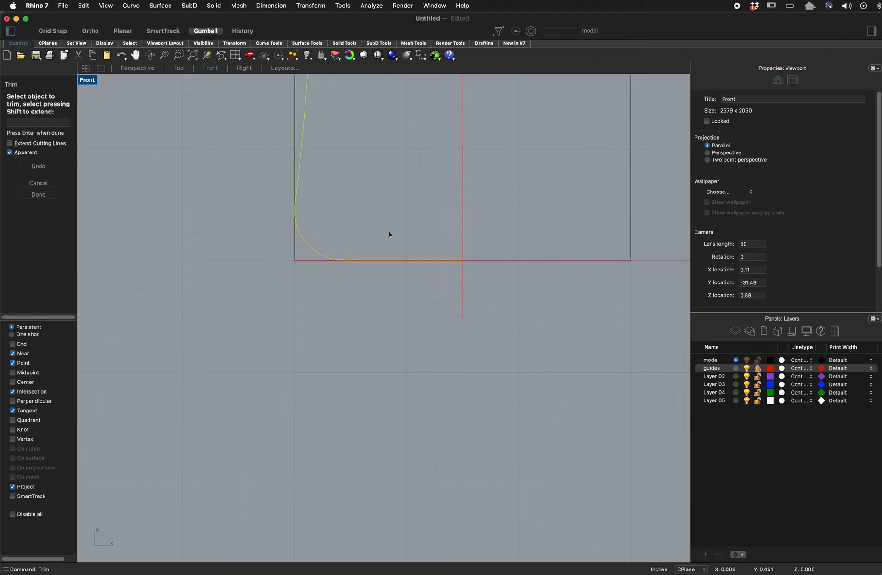
pyautogui.scroll(8, 294, 202)
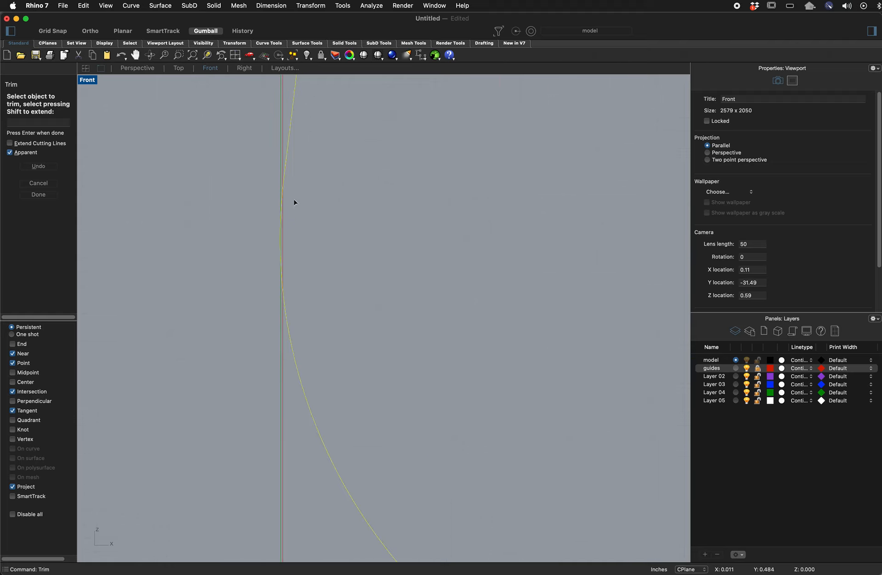
pyautogui.scroll(2, 293, 196)
pyautogui.scroll(-5, 327, 289)
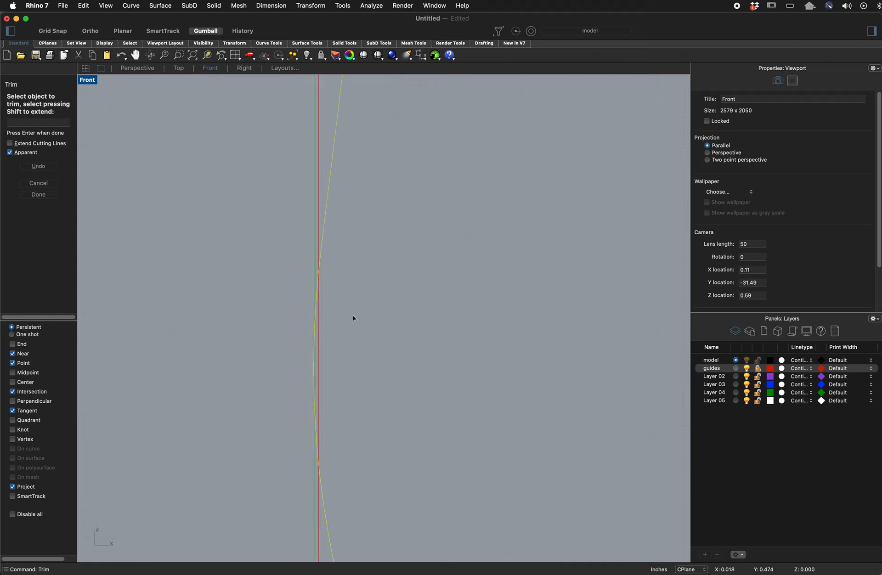
pyautogui.scroll(-6, 574, 183)
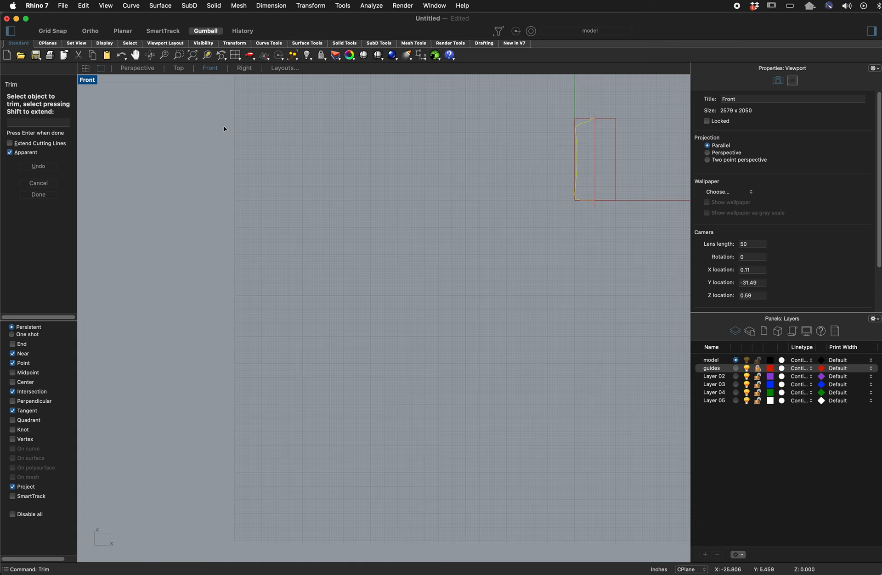
pyautogui.press('Escape')
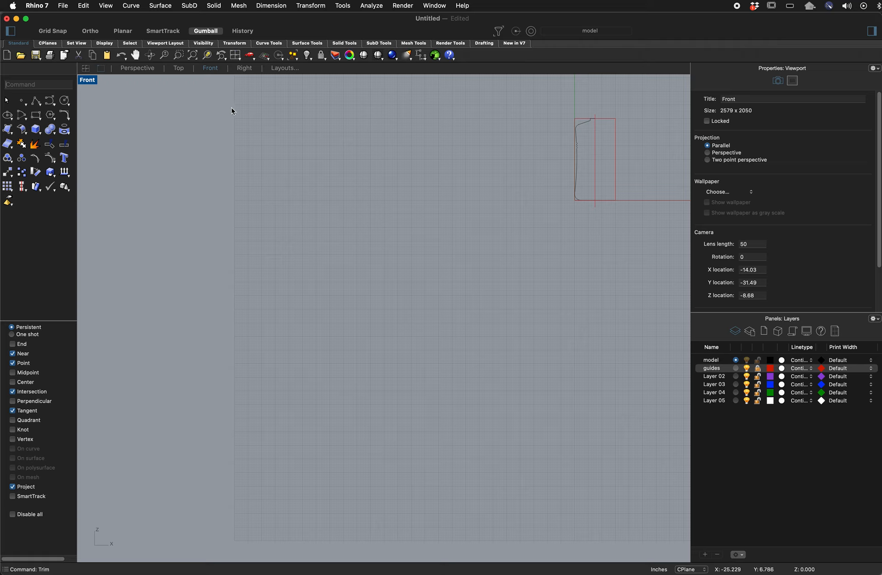
# - Start joining the profile with the top polyline and the shoulder arc, accepting the join across the gap between their ends
pyautogui.write('join')
pyautogui.press('Return')
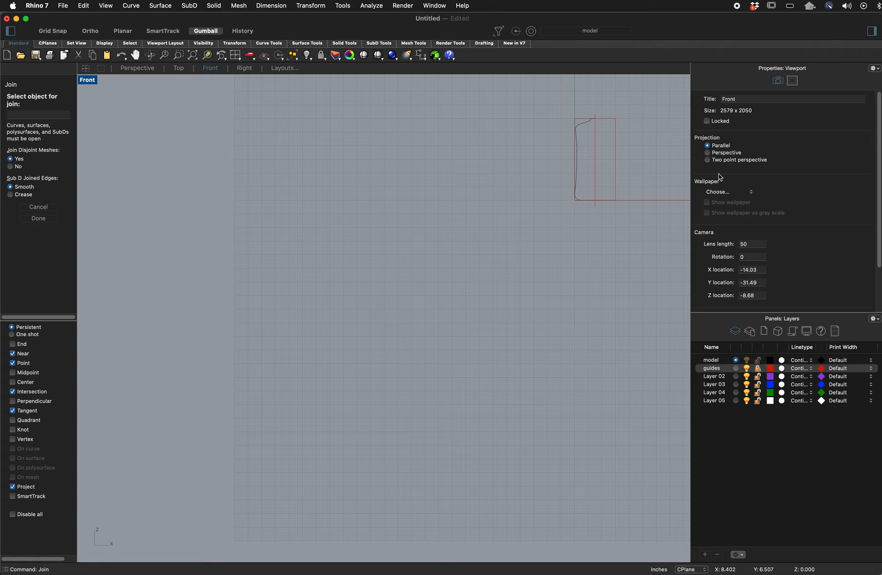
pyautogui.scroll(-2, 623, 120)
pyautogui.scroll(18, 640, 114)
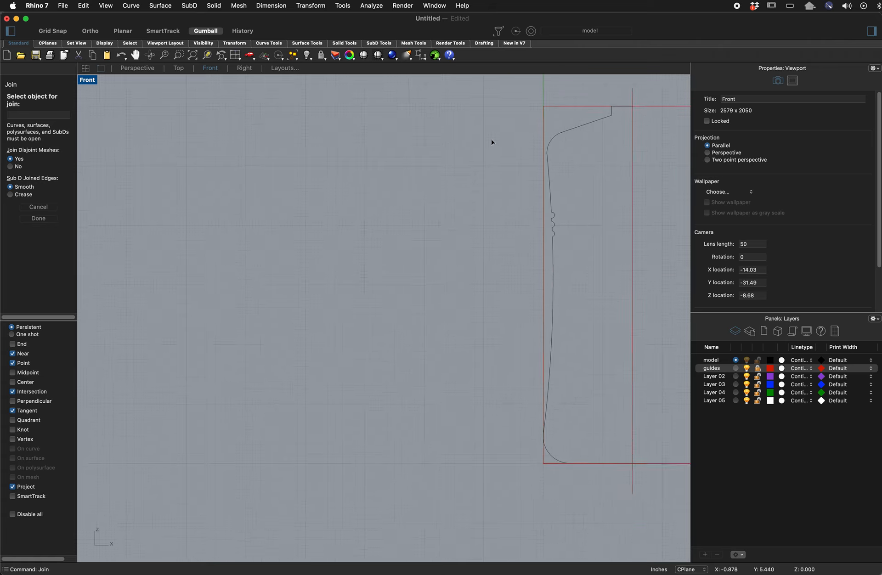
pyautogui.click(659, 98)
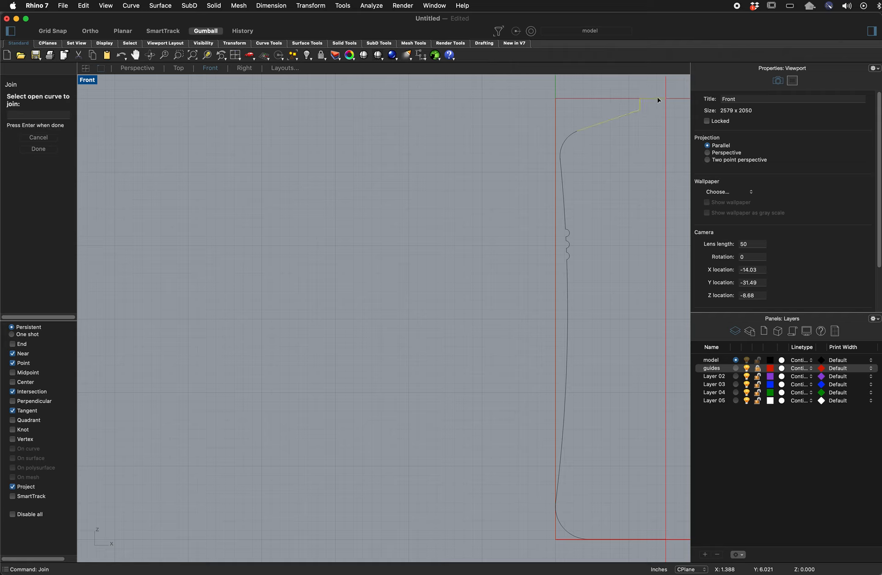
pyautogui.click(575, 136)
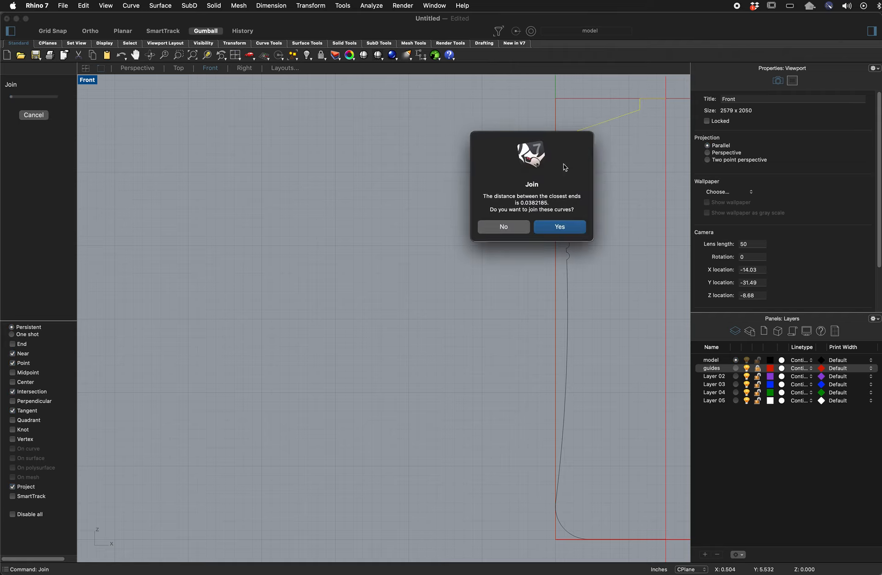
pyautogui.click(574, 227)
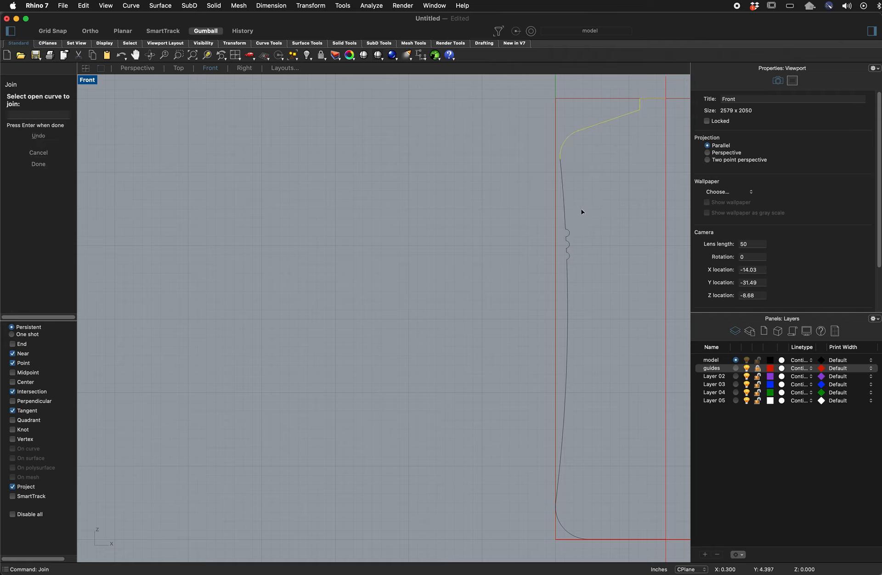
# - Add the side curve below the shoulder, the three notch arcs and the short segments between them to the join
pyautogui.click(563, 184)
pyautogui.click(570, 230)
pyautogui.scroll(10, 573, 238)
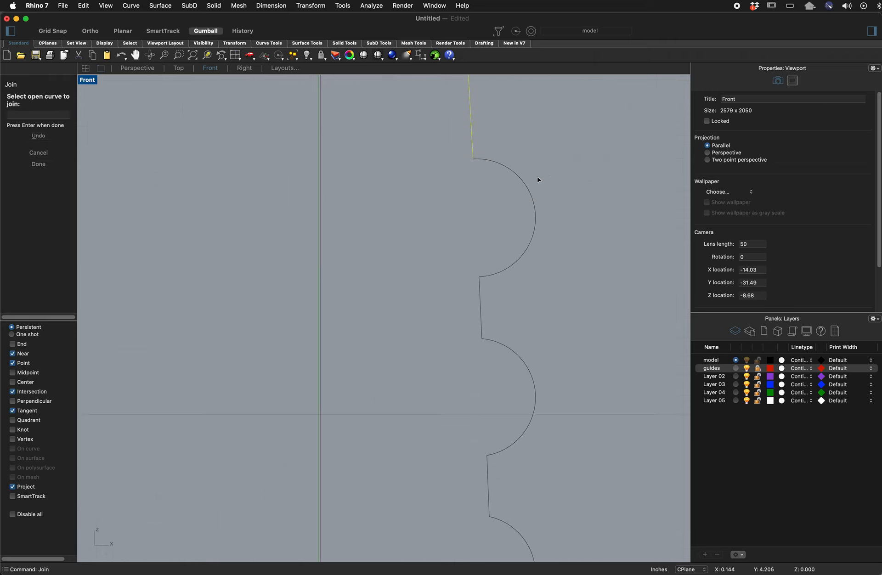
pyautogui.click(532, 193)
pyautogui.click(510, 350)
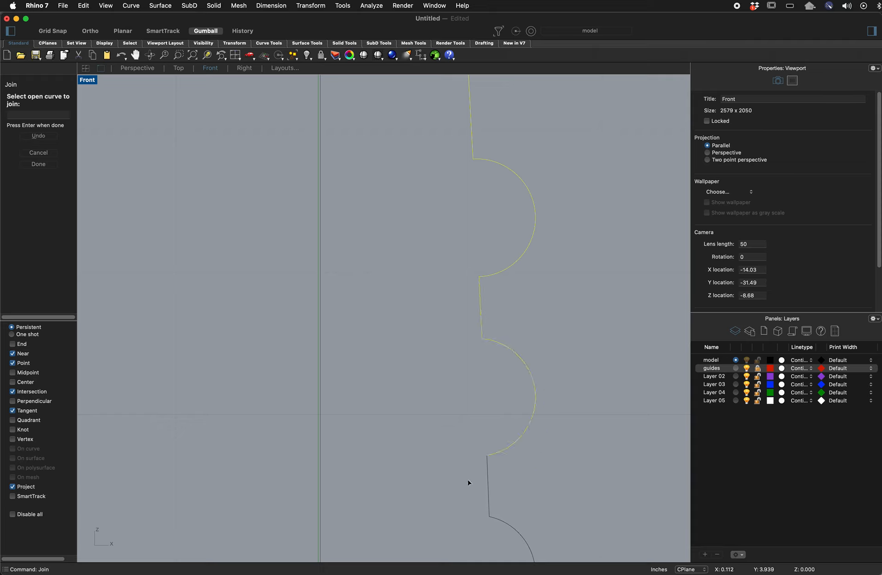
pyautogui.click(489, 496)
pyautogui.click(523, 542)
pyautogui.scroll(8, 588, 539)
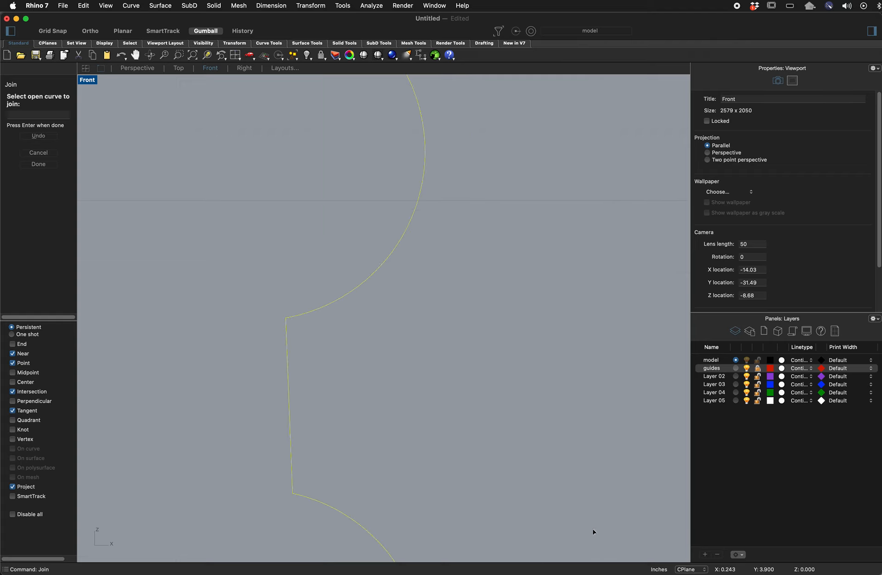
# - Add the long lower side arc, the bottom corner arc and the base line to the join and complete it
pyautogui.scroll(-20, 594, 519)
pyautogui.moveTo(614, 482); pyautogui.dragTo(590, 140, button='right')
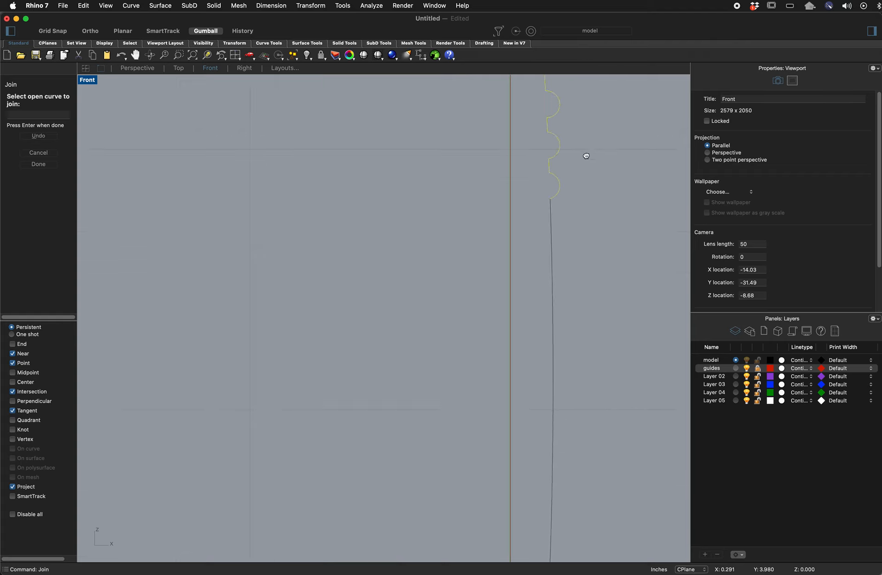
pyautogui.click(553, 256)
pyautogui.scroll(-10, 608, 316)
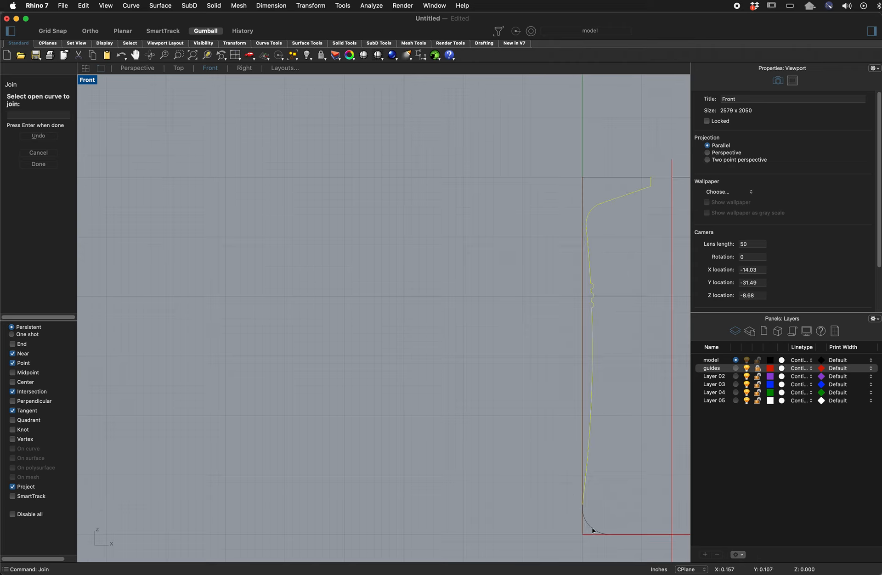
pyautogui.click(592, 531)
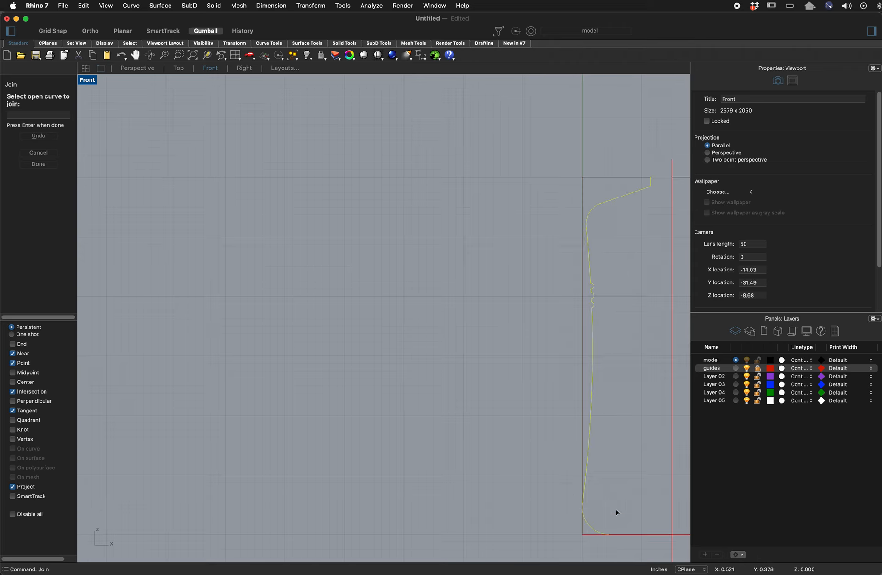
pyautogui.click(626, 534)
pyautogui.press('Return')
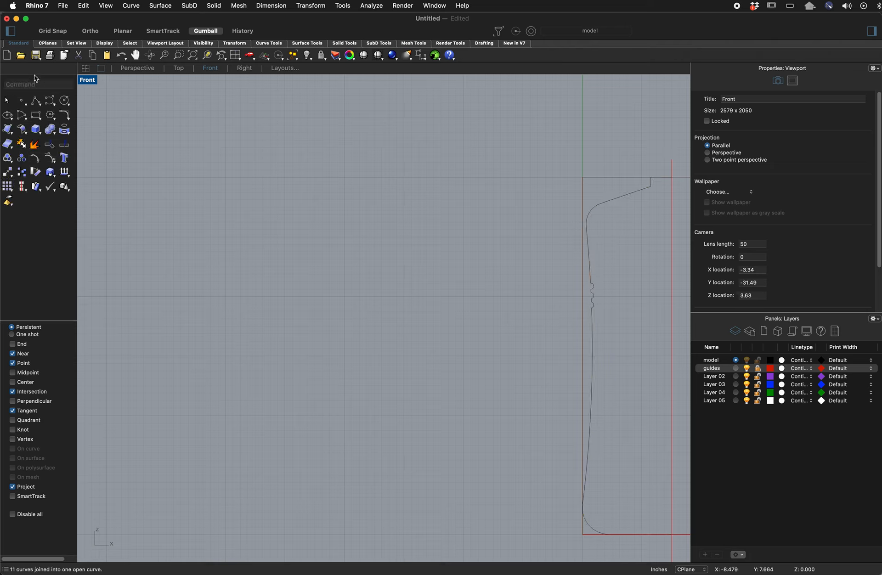
# - Close the joined profile along the centre line with CloseCrv, using Close Wide Gaps With Line, and select it briefly to check it
pyautogui.write('CloseCrv')
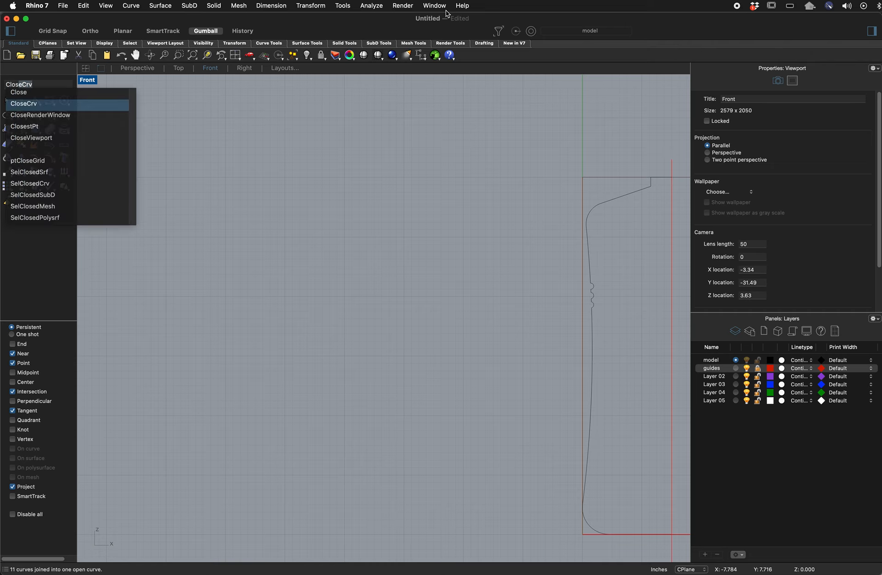
pyautogui.press('Return')
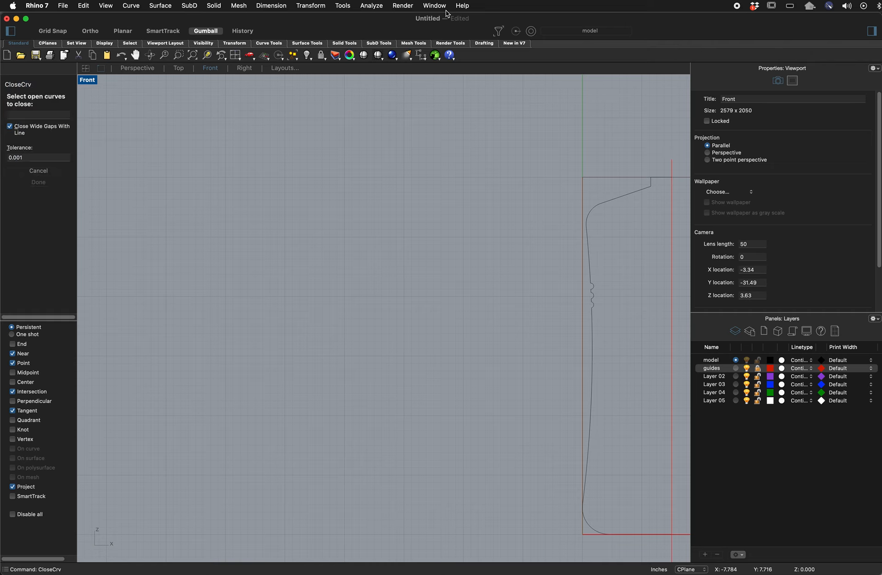
pyautogui.click(633, 196)
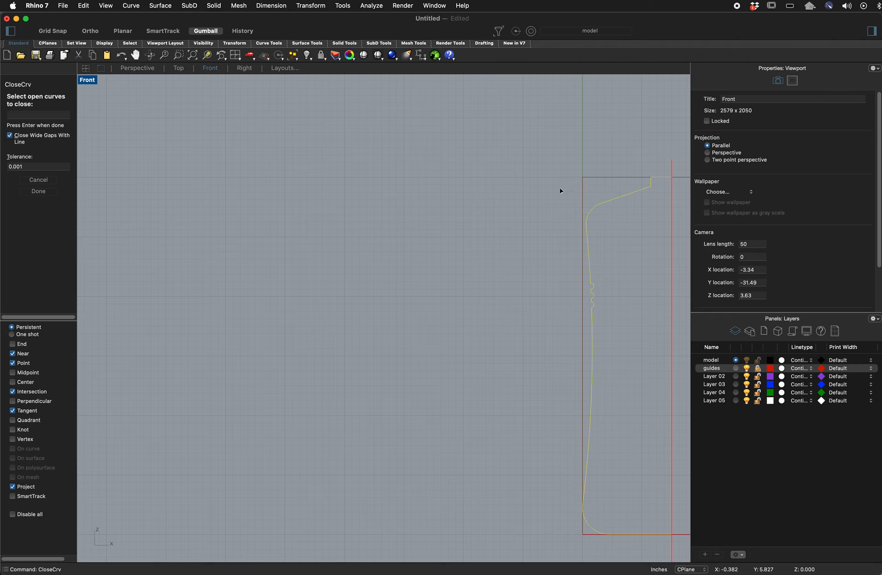
pyautogui.press('Return')
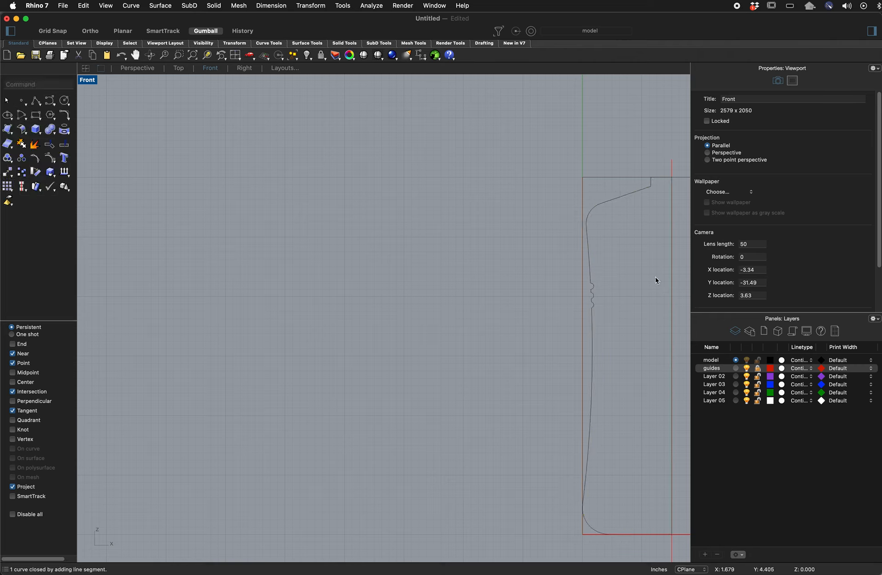
pyautogui.click(671, 291)
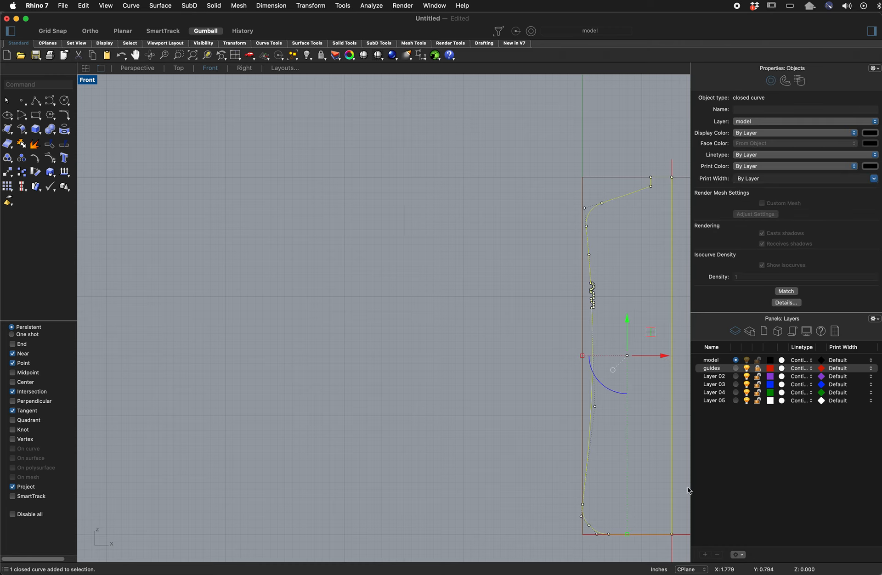
pyautogui.moveTo(506, 395); pyautogui.dragTo(254, 363, button='right')
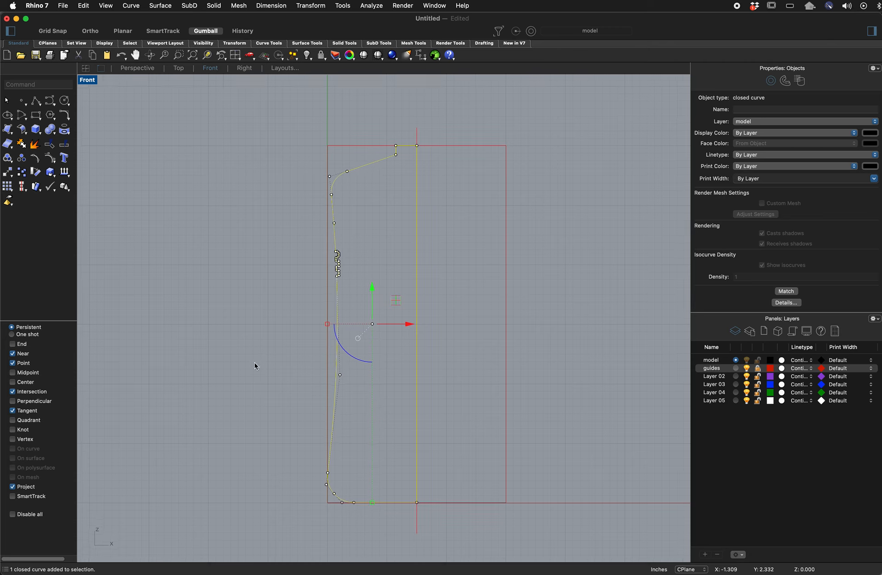
pyautogui.click(213, 324)
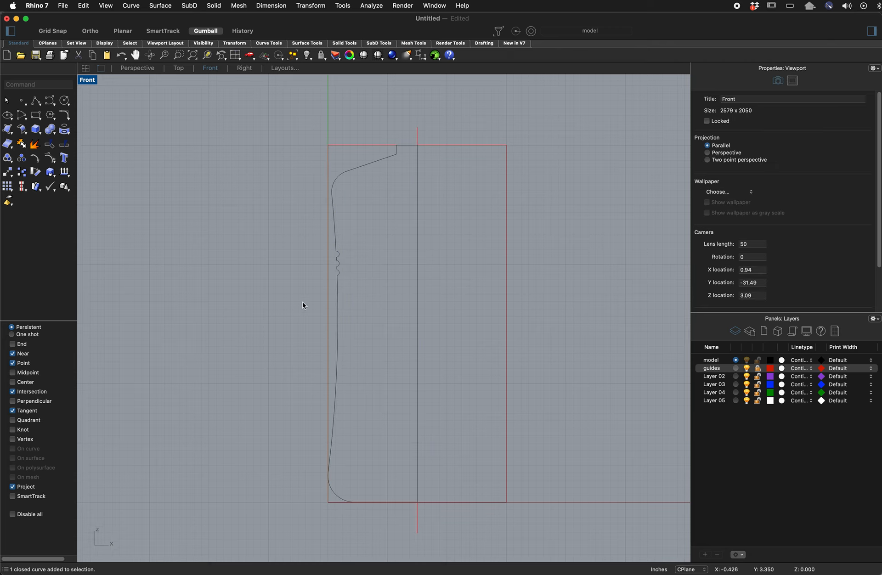
# - Revolve the closed half-profile a full 360 degrees about its vertical centre line as a surface, starting from angle 0
pyautogui.click(338, 291)
pyautogui.click(302, 316)
pyautogui.write('Re')
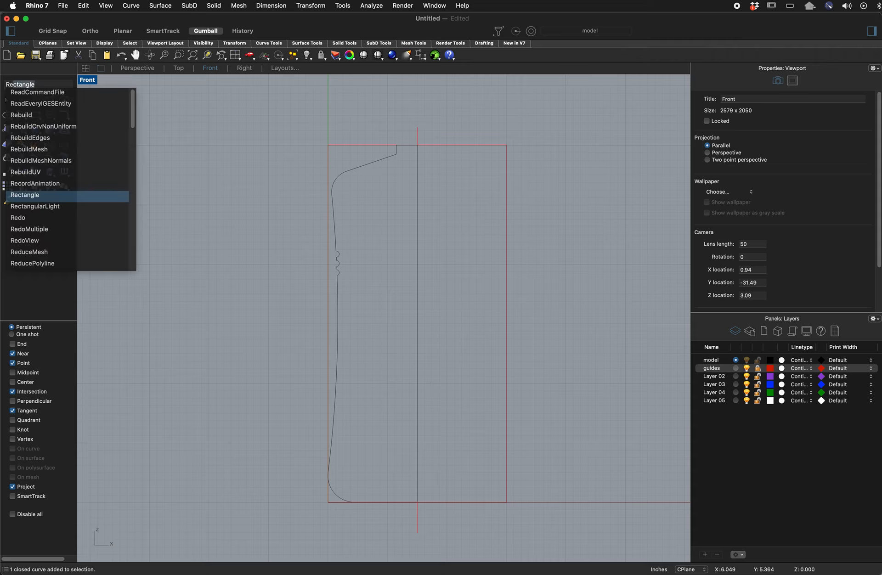
pyautogui.write('v')
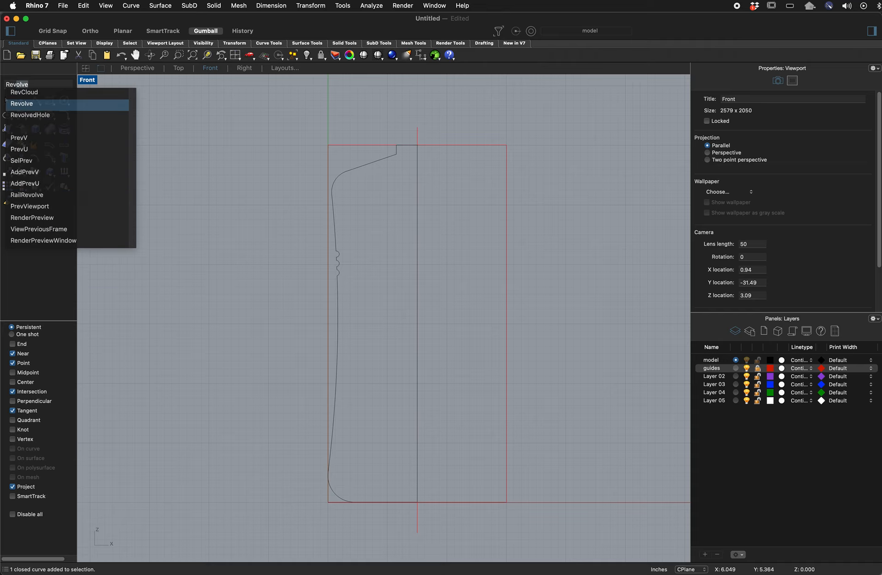
pyautogui.press('Return')
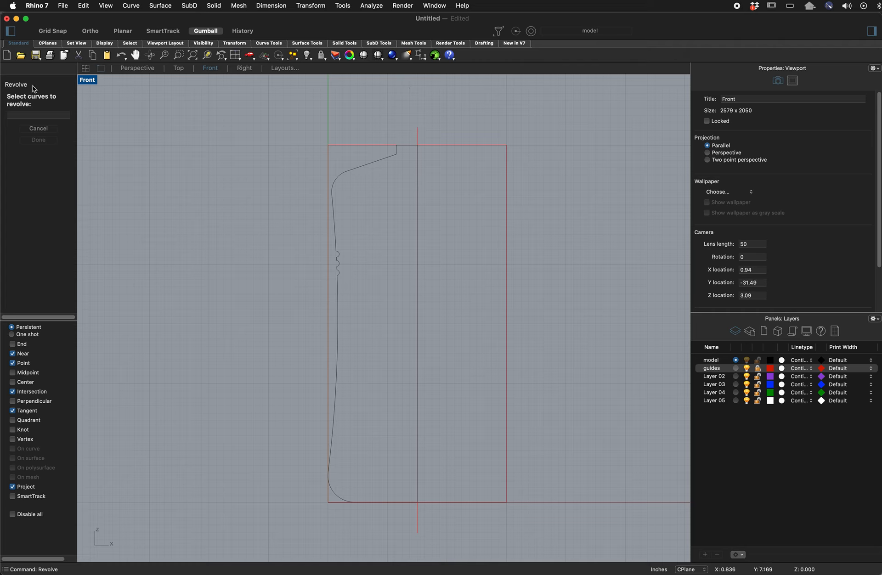
pyautogui.click(383, 161)
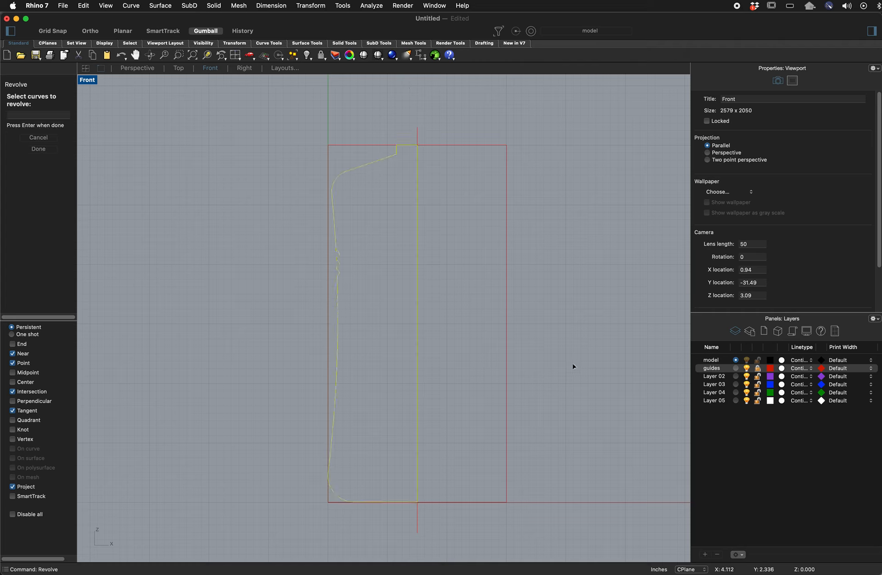
pyautogui.press('Return')
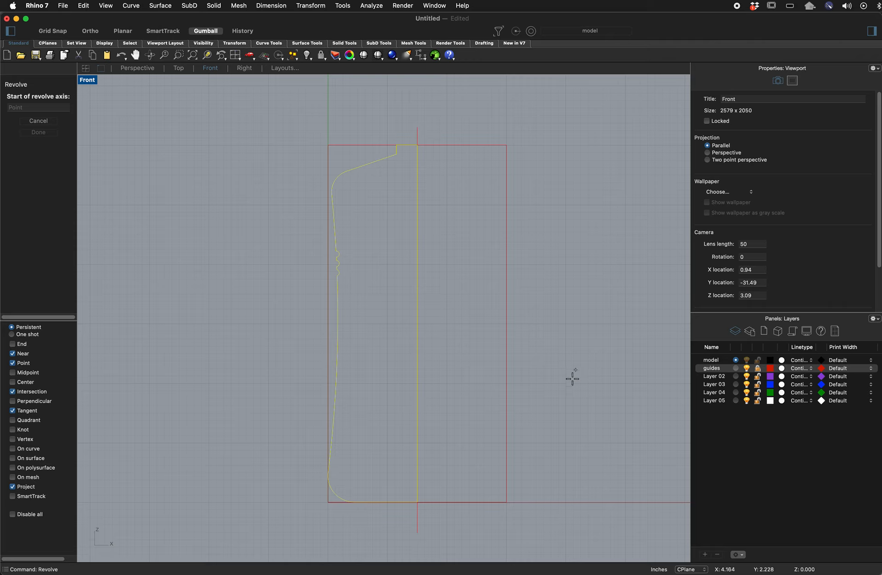
pyautogui.click(418, 342)
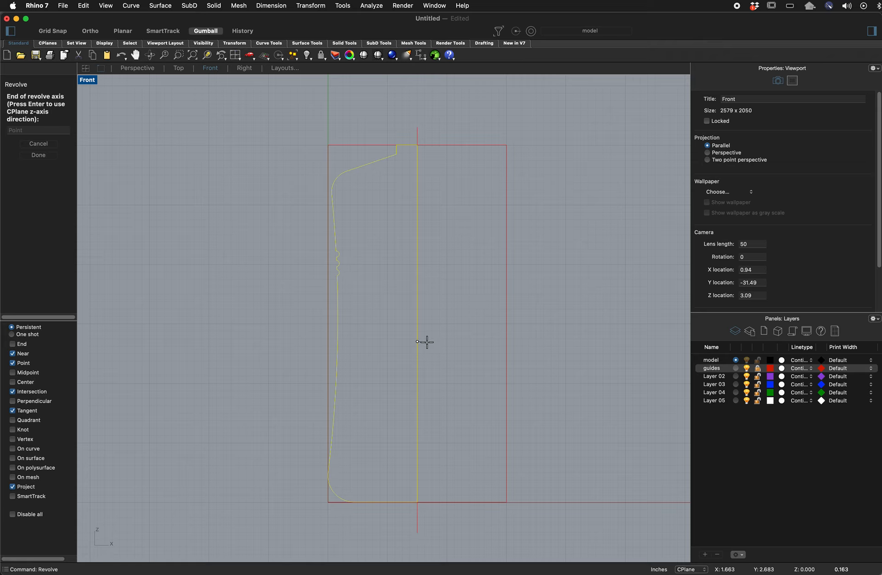
pyautogui.click(419, 403)
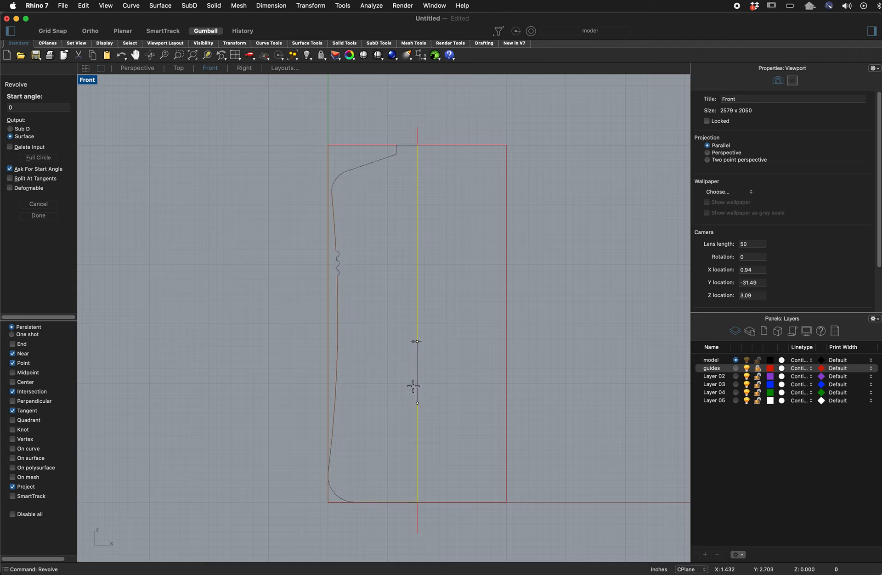
pyautogui.press('Return')
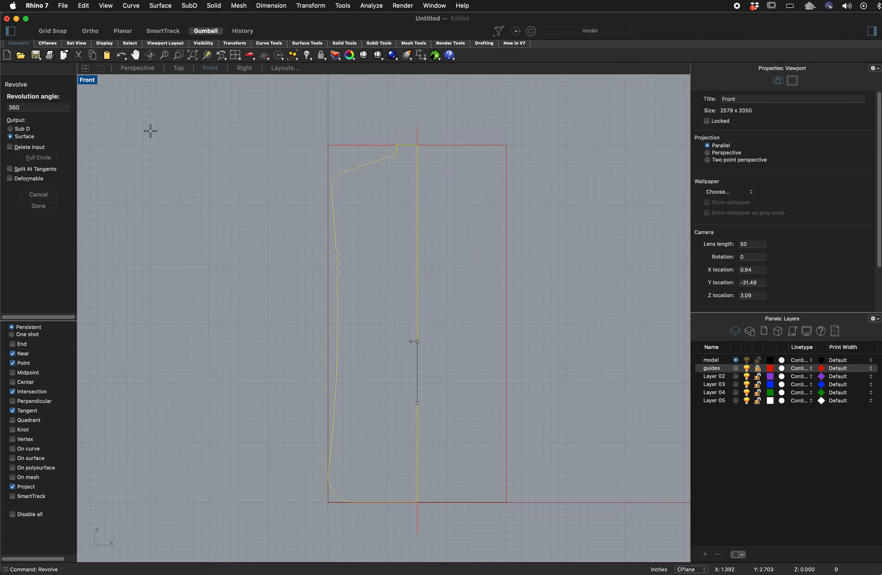
pyautogui.click(29, 106)
pyautogui.press('Return')
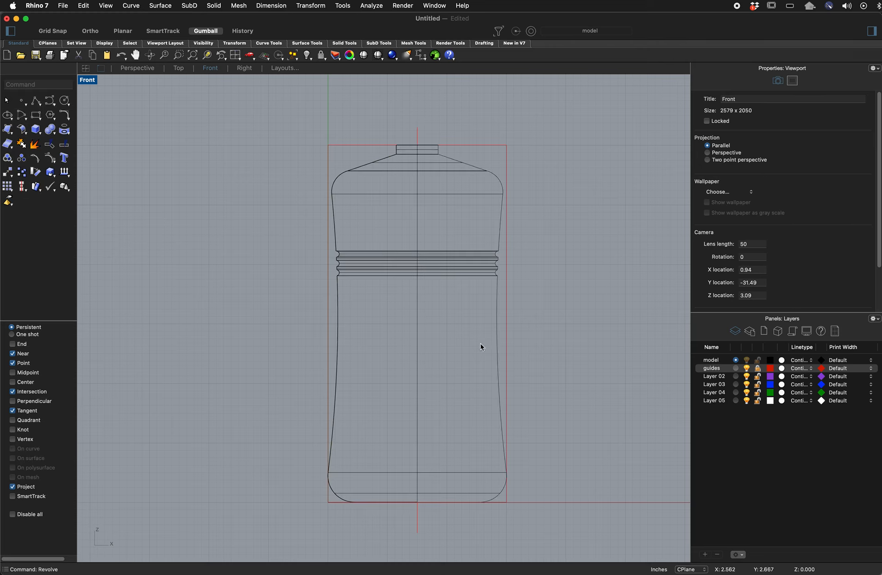
# - Bring back the four-view layout, maximize the Perspective view and examine the revolved bottle from the side
pyautogui.doubleClick(88, 81)
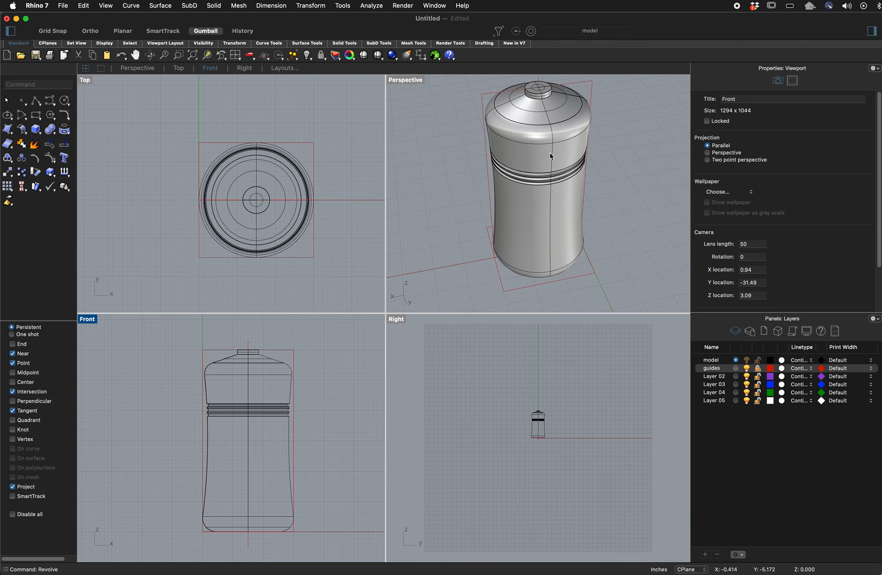
pyautogui.scroll(5, 549, 153)
pyautogui.scroll(-5, 549, 153)
pyautogui.scroll(5, 568, 147)
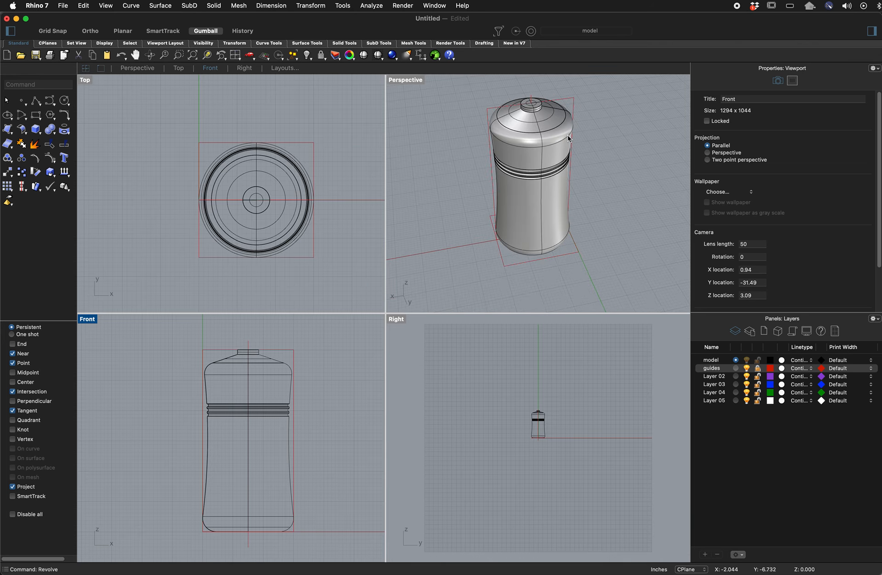
pyautogui.scroll(-4, 577, 171)
pyautogui.click(584, 164)
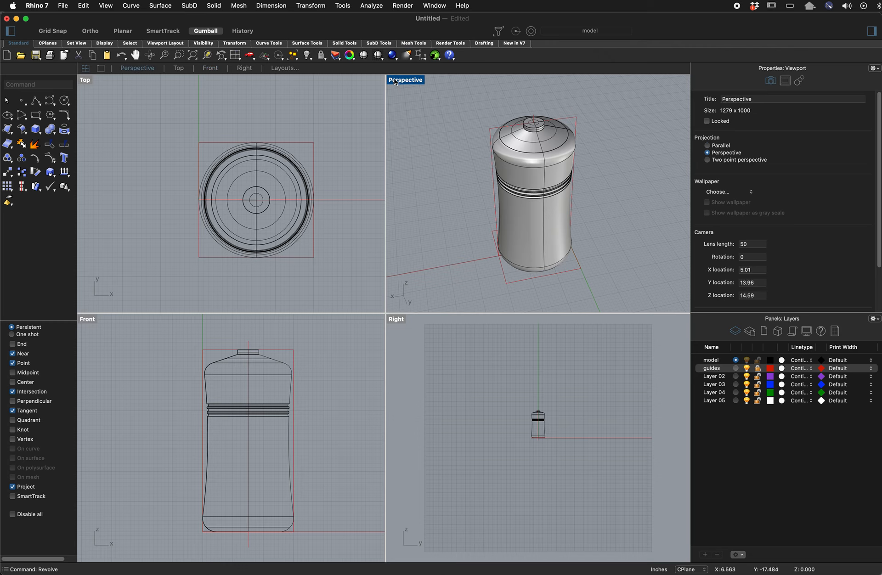
pyautogui.doubleClick(419, 82)
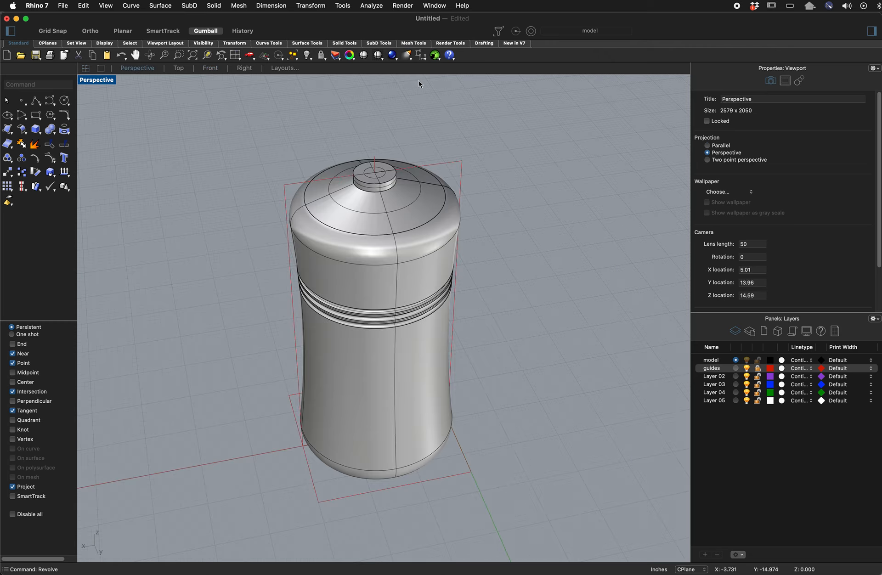
pyautogui.moveTo(528, 332); pyautogui.dragTo(499, 286, button='right')
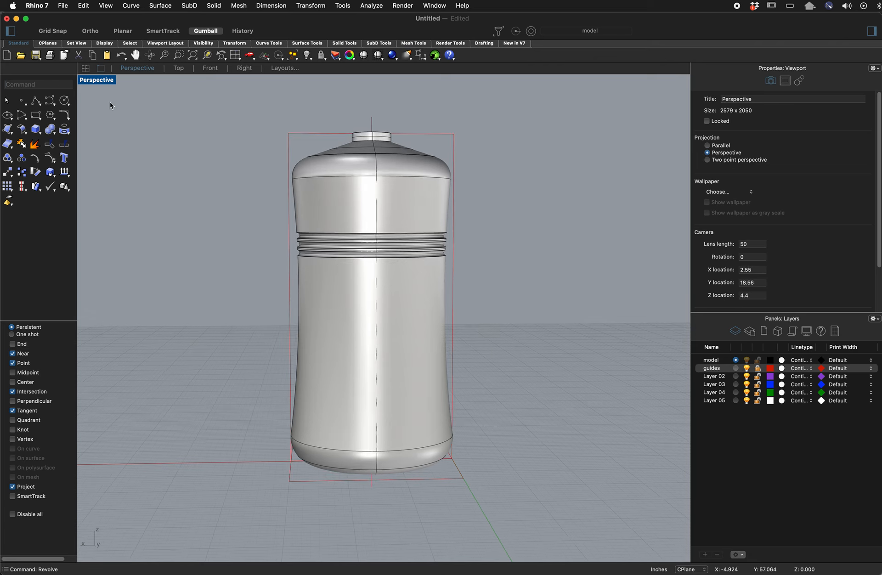
# - Start FilletEdge on the bottle with the next radius set to 0.025, focusing on the grooved band
pyautogui.write('Fillet')
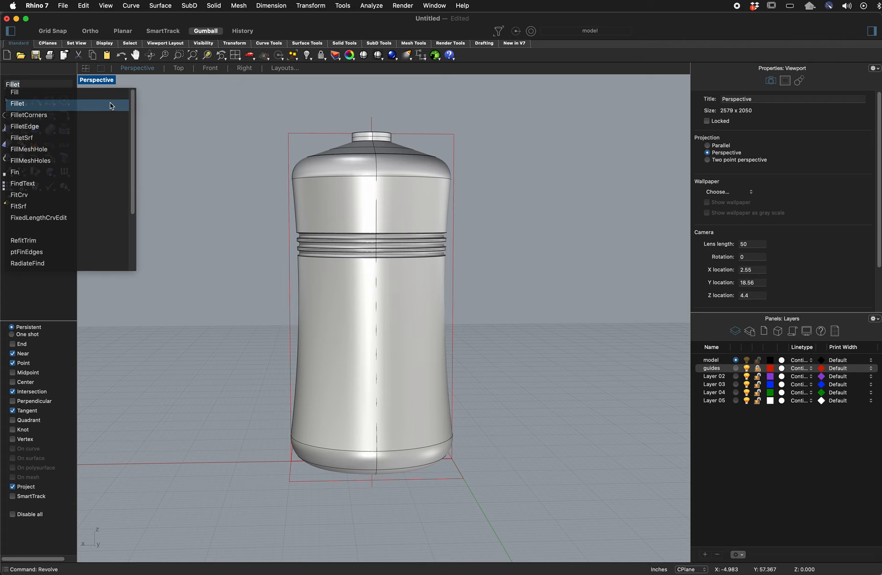
pyautogui.press('Down')
pyautogui.press('Down')
pyautogui.press('Return')
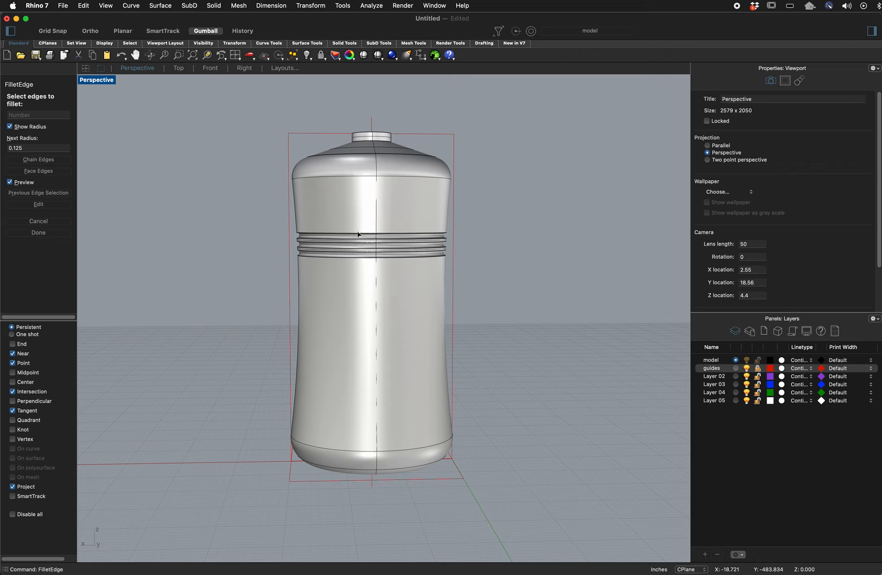
pyautogui.scroll(-3, 347, 239)
pyautogui.scroll(10, 318, 250)
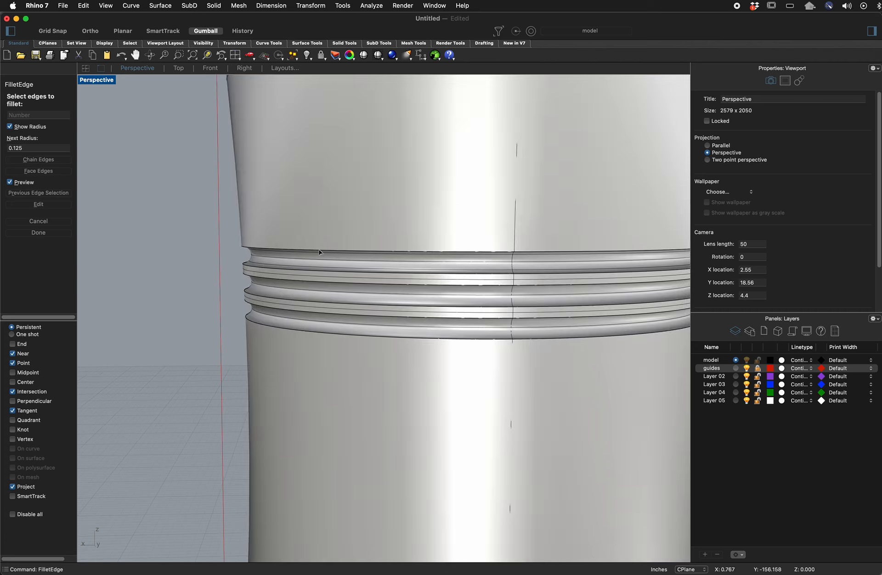
pyautogui.click(16, 148)
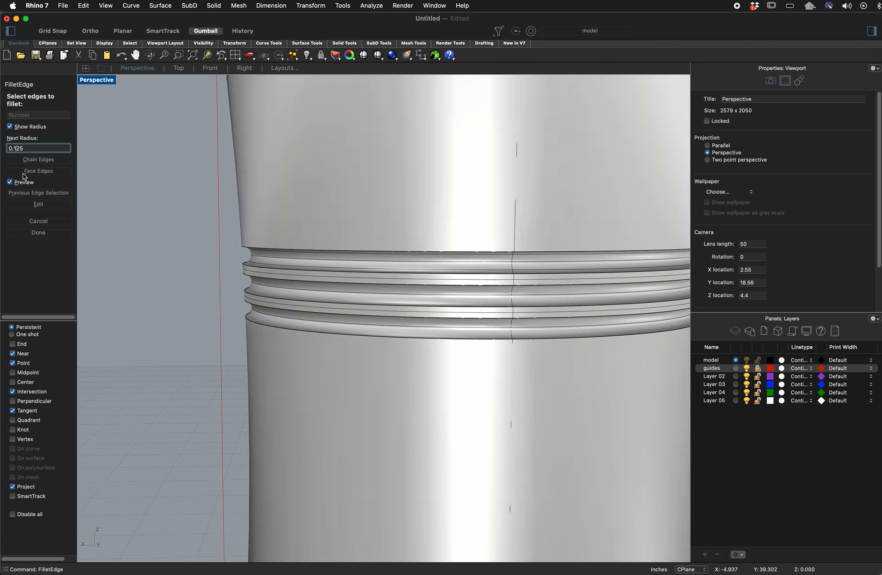
pyautogui.press('BackSpace')
pyautogui.write('0')
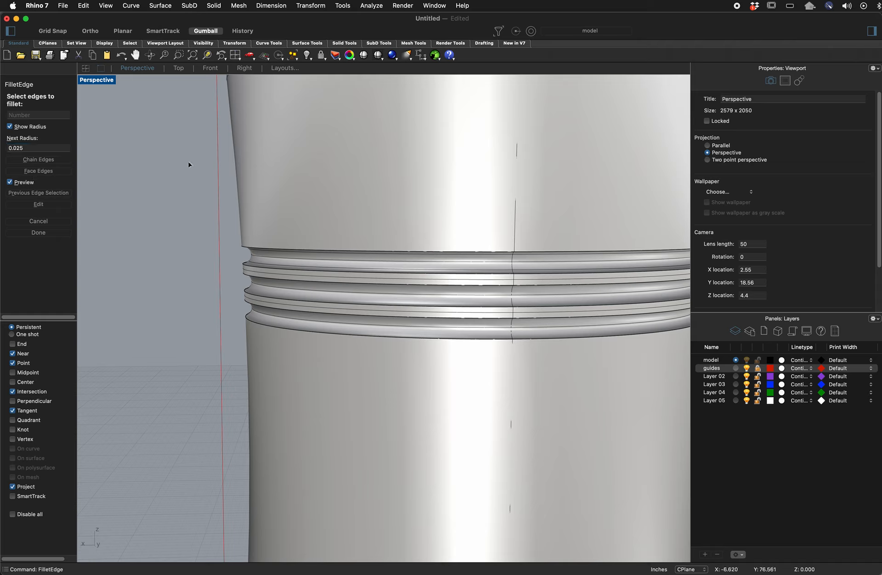
# - Choose the upper and lower edges of all three grooves around the body for the fillet
pyautogui.click(350, 252)
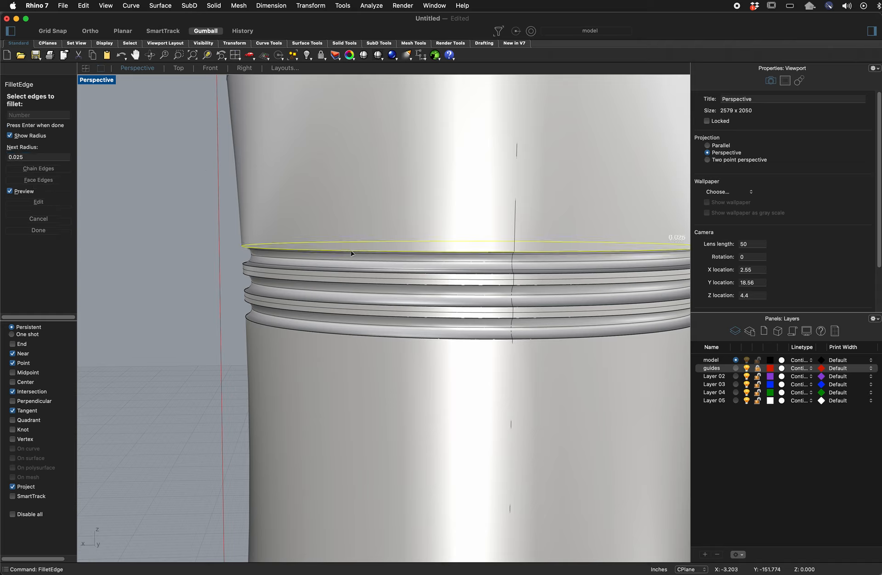
pyautogui.click(344, 273)
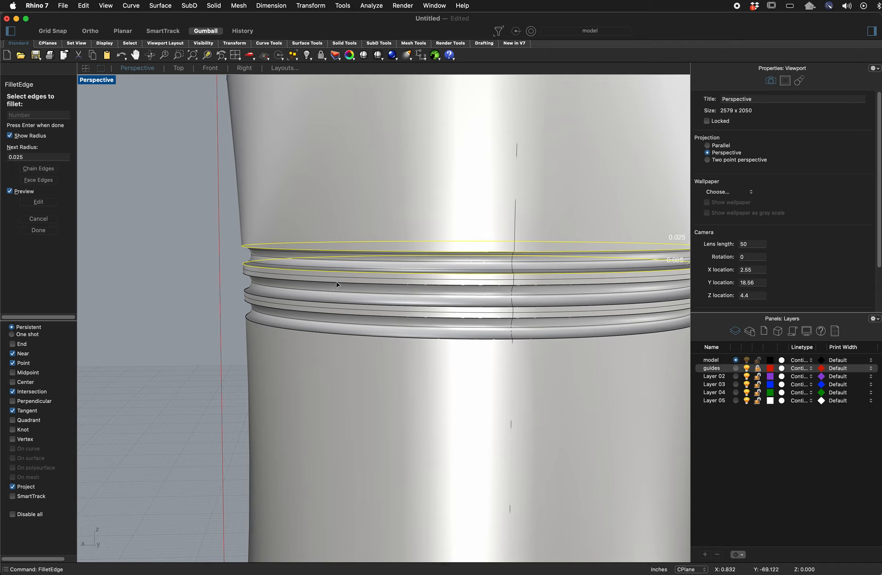
pyautogui.click(339, 283)
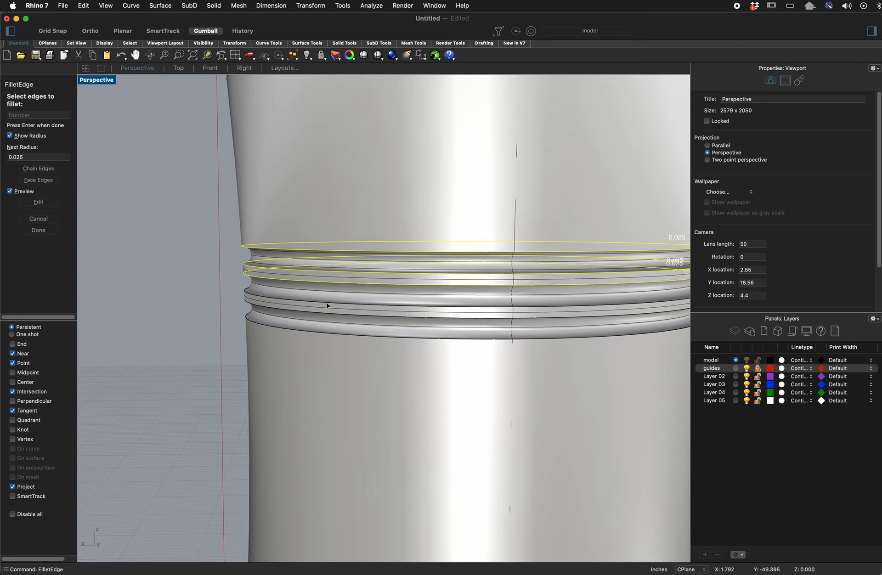
pyautogui.click(328, 305)
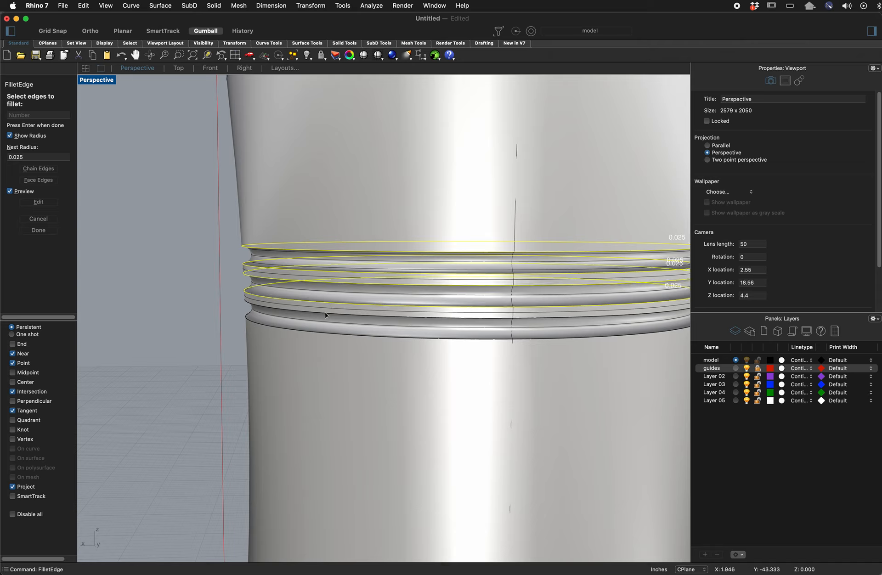
pyautogui.click(324, 318)
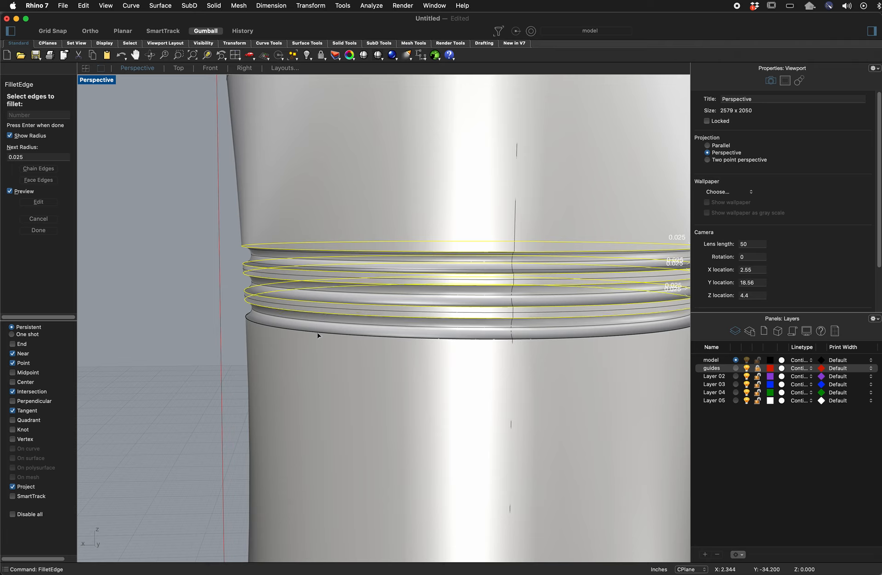
pyautogui.click(318, 336)
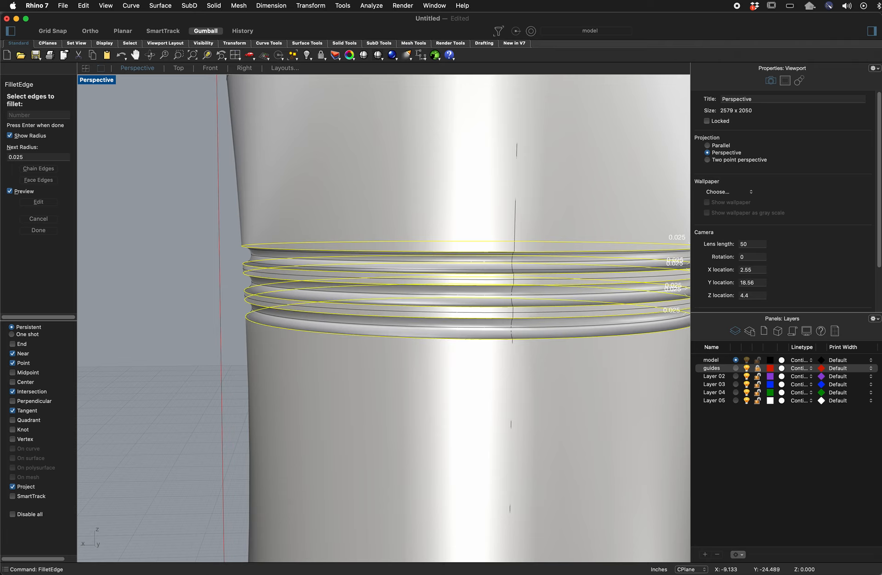
pyautogui.press('Return')
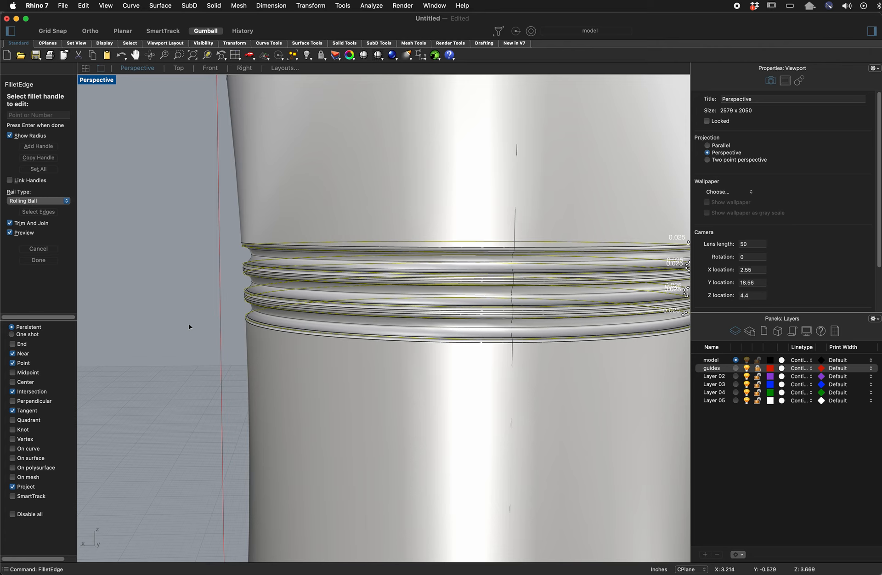
# - Inspect the fillet preview on the groove edges up close and apply it with the Rolling Ball rail type
pyautogui.scroll(-2, 315, 345)
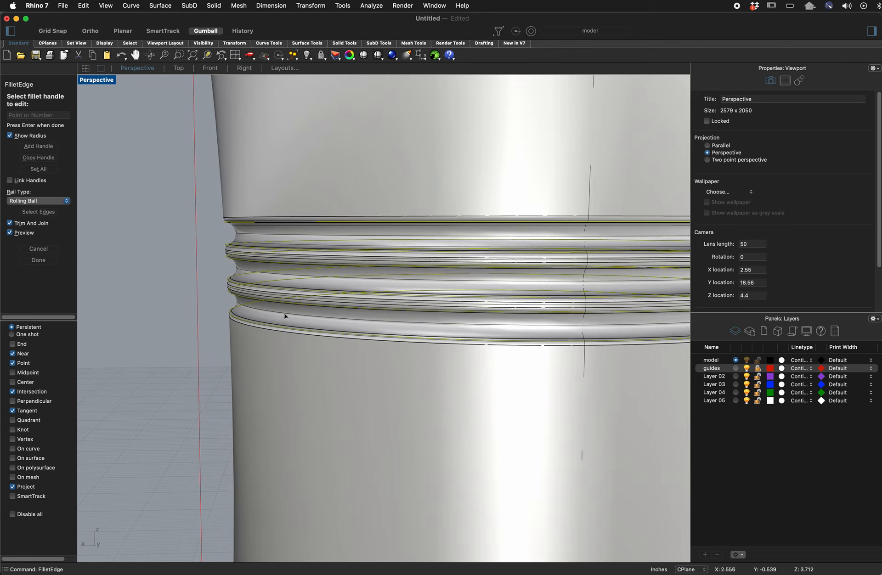
pyautogui.scroll(-2, 202, 265)
pyautogui.scroll(4, 202, 266)
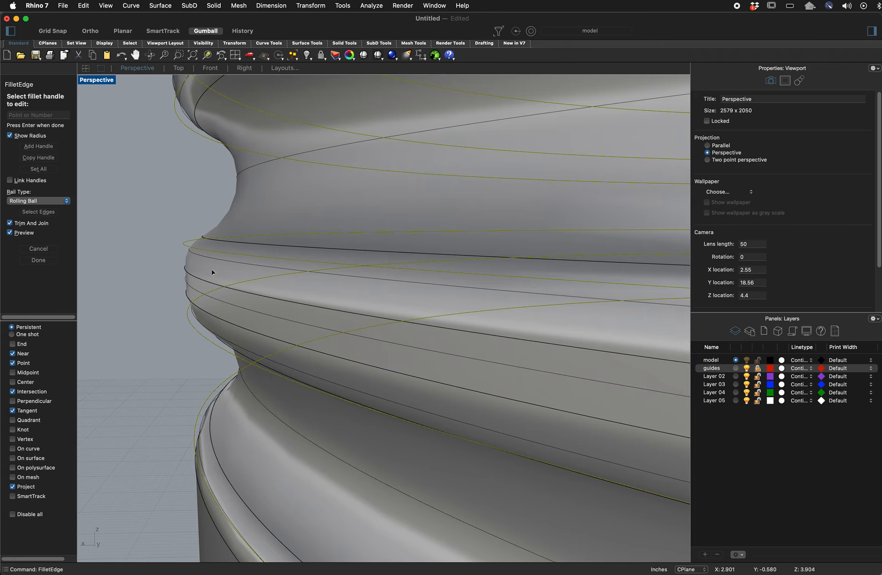
pyautogui.scroll(4, 269, 316)
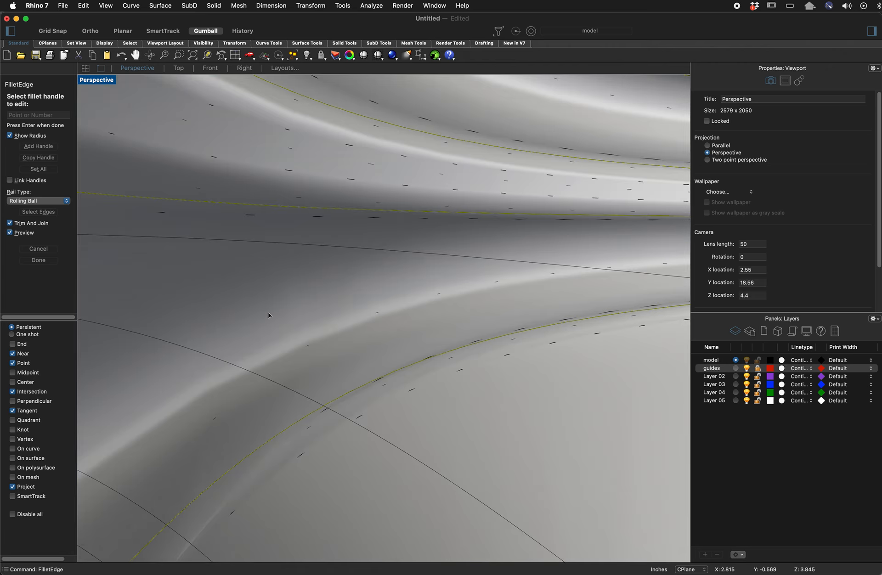
pyautogui.scroll(-6, 269, 315)
pyautogui.scroll(-5, 304, 332)
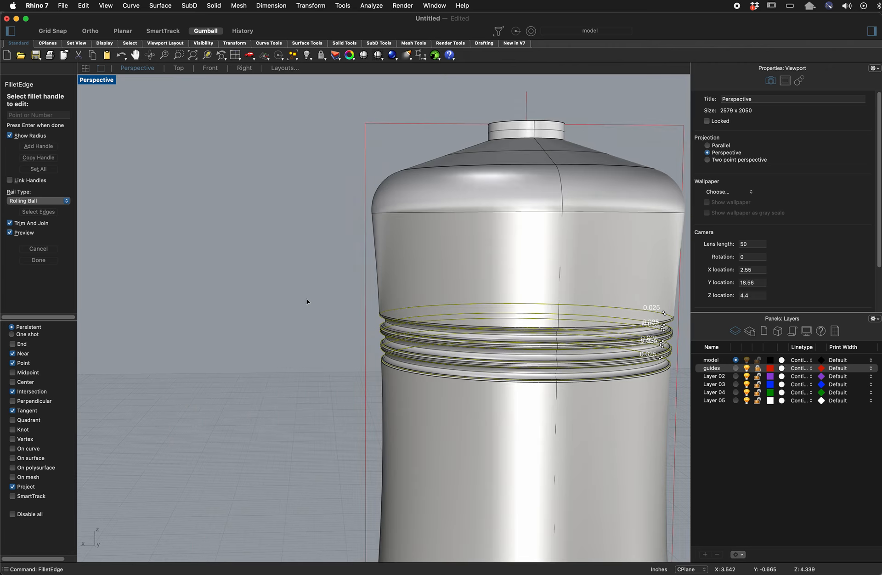
pyautogui.press('Return')
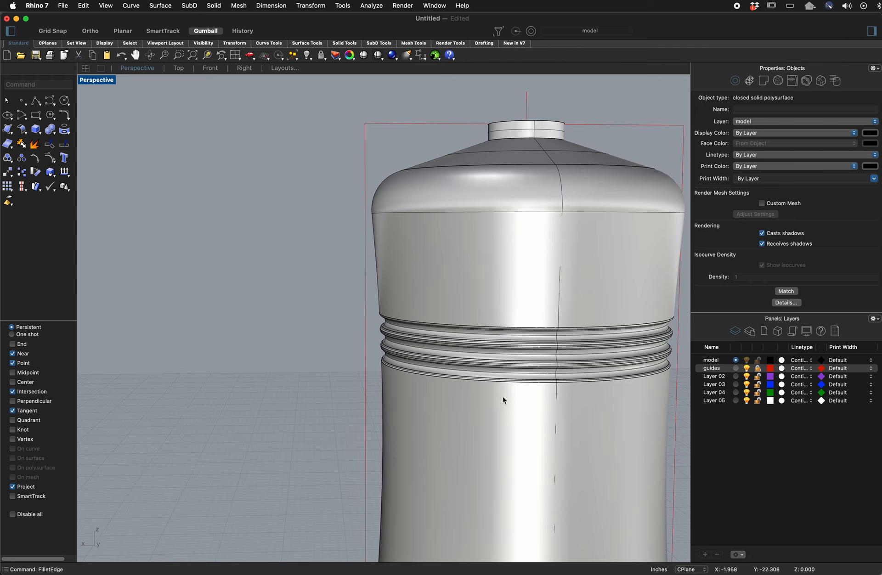
# - Examine the filleted grooves on the whole bottle and its underside
pyautogui.scroll(-5, 512, 410)
pyautogui.scroll(2, 633, 498)
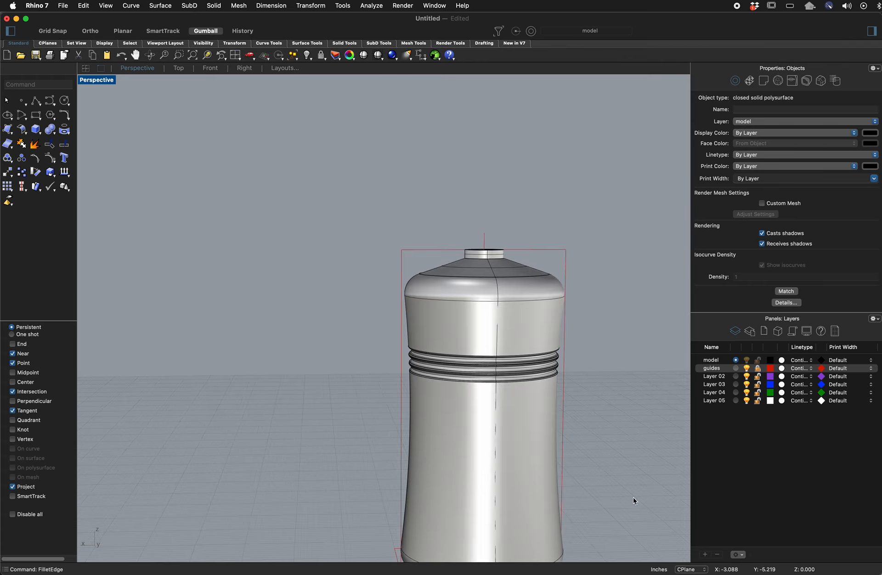
pyautogui.scroll(2, 600, 468)
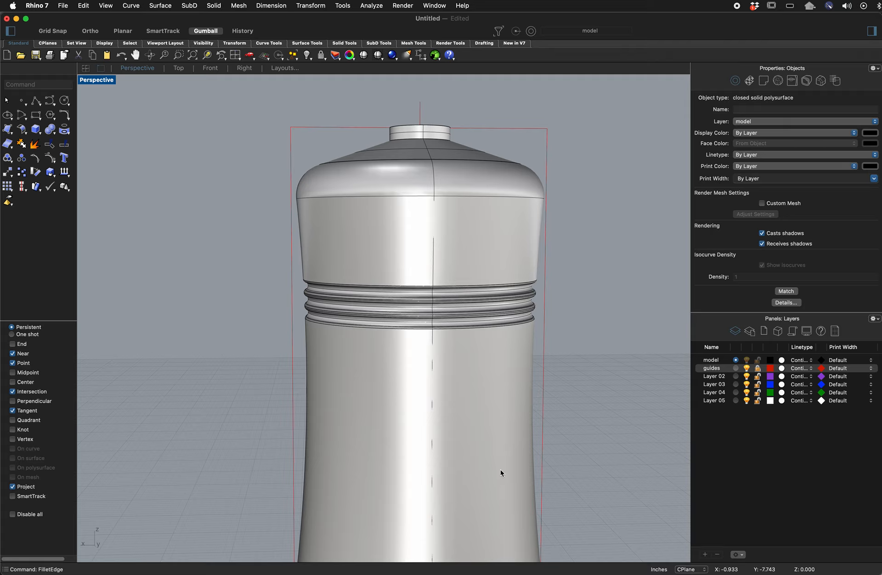
pyautogui.moveTo(500, 472); pyautogui.dragTo(425, 418, button='right')
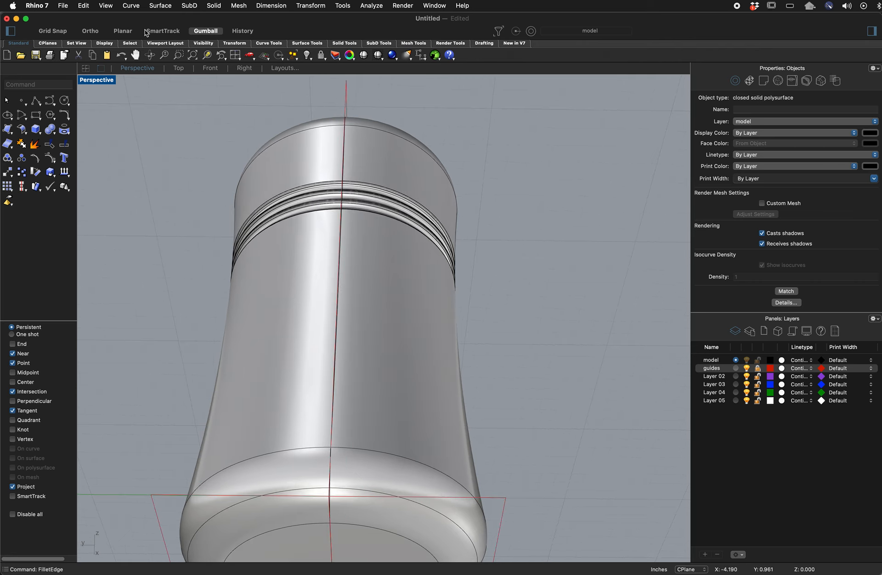